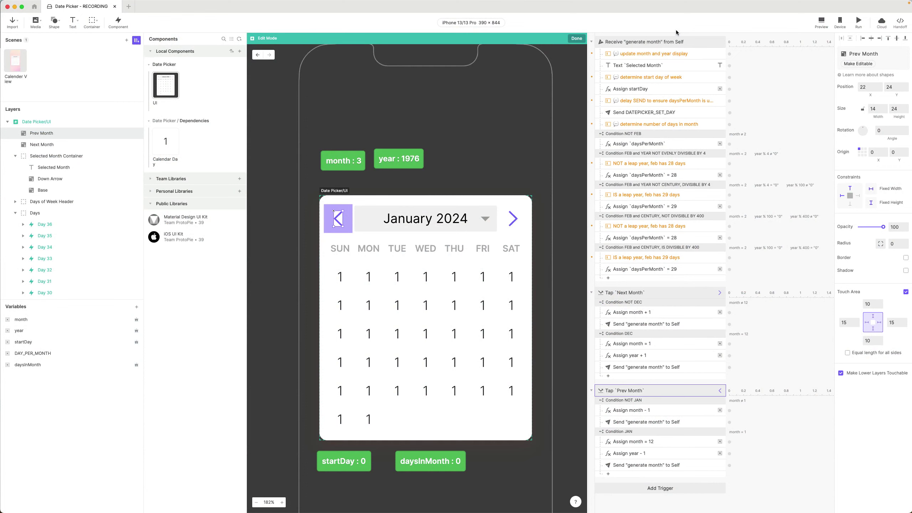
Step: Open the Calendar Day component for editing and add a Tap trigger on the component itself
click(167, 143)
double_click(166, 144)
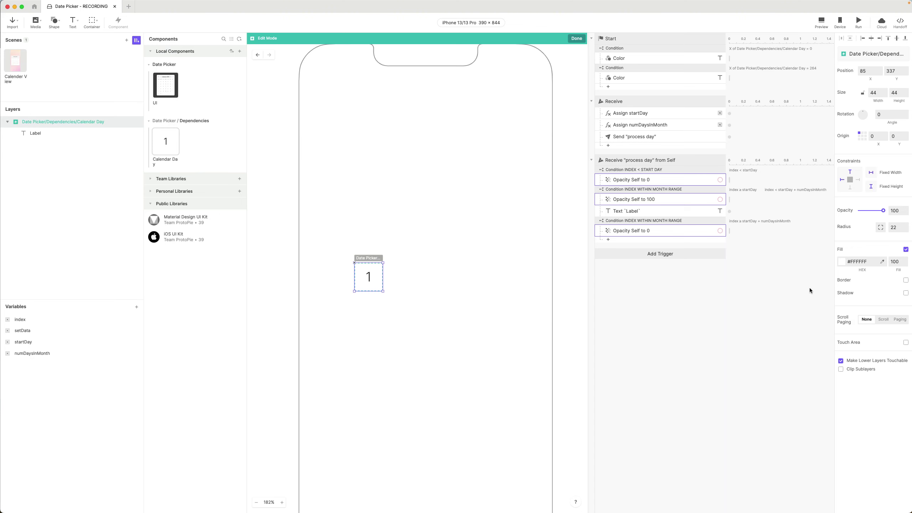
click(671, 301)
click(52, 121)
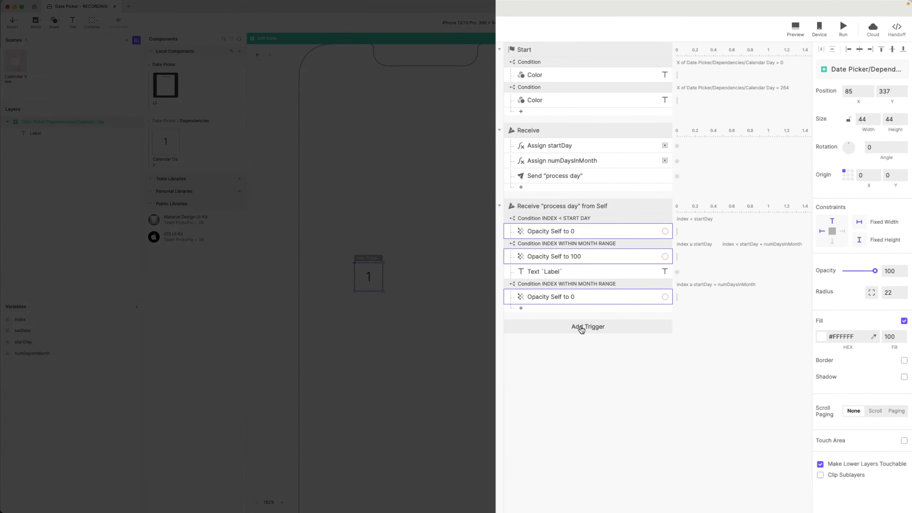
click(654, 256)
click(525, 352)
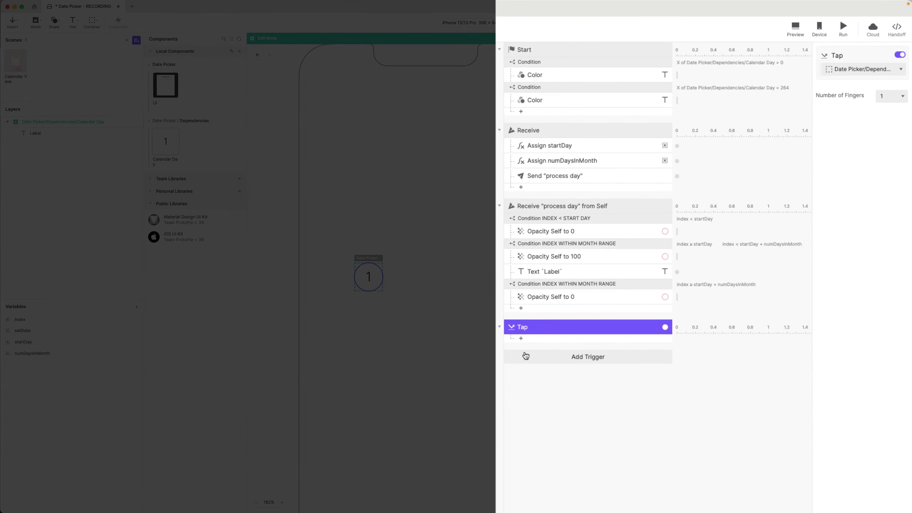
Step: Rename the new Tap trigger as Tap Self
double_click(531, 328)
text(Self)
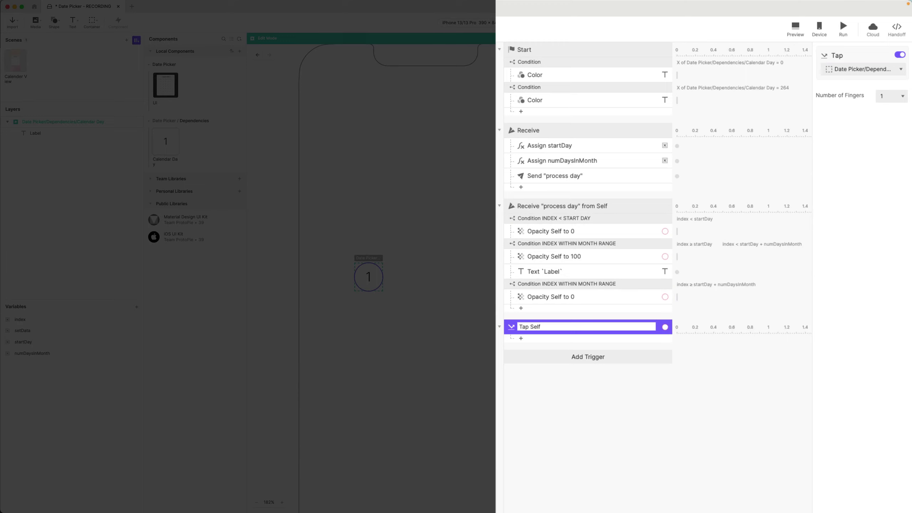
key(Return)
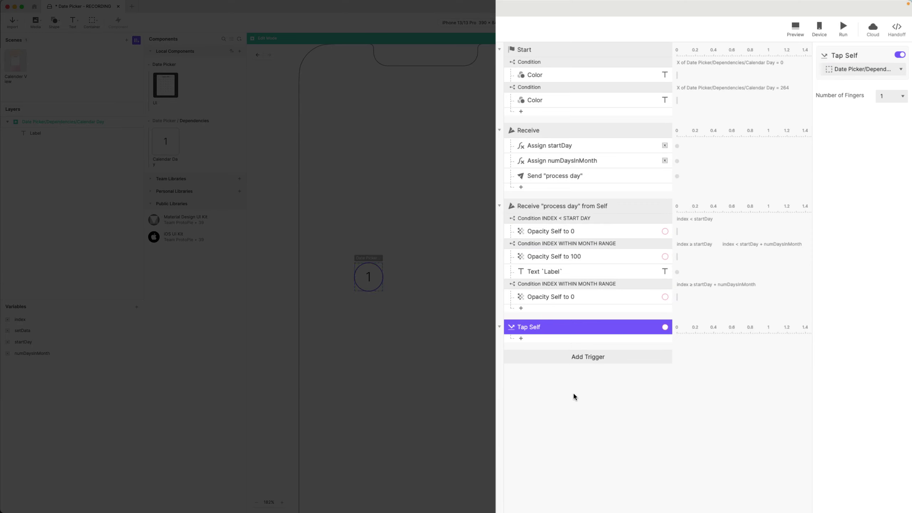
Step: Add a Send response under Tap Self with the message DATEPICKER_SELECT_DAY and enable sending a value together
click(536, 341)
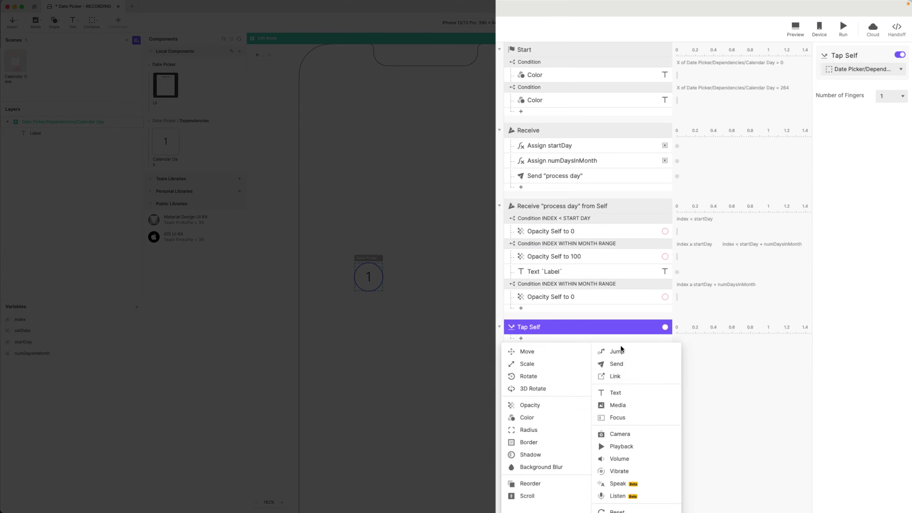
click(626, 366)
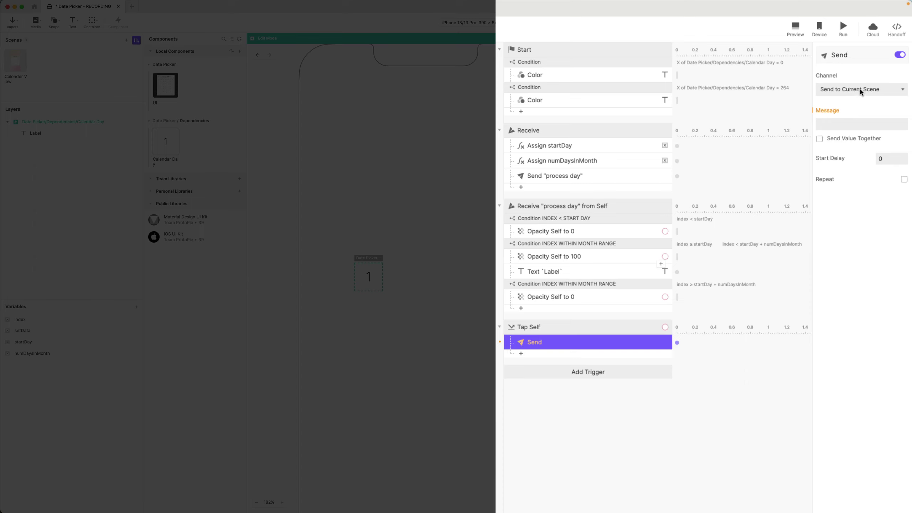
click(843, 129)
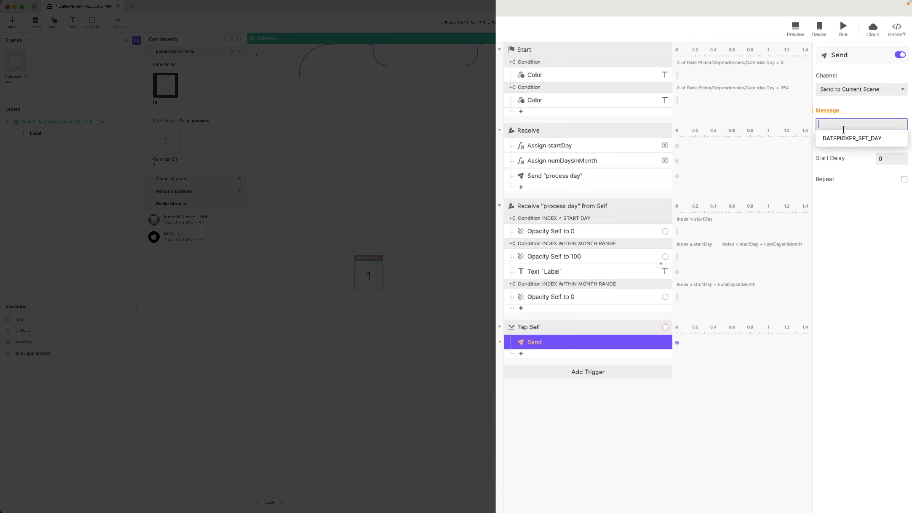
text(DATEPICKER)
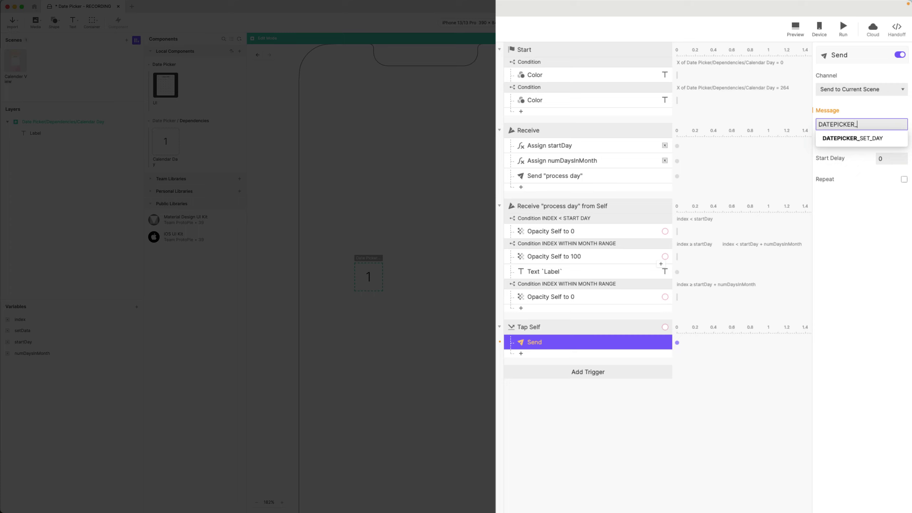
text(_SELECT)
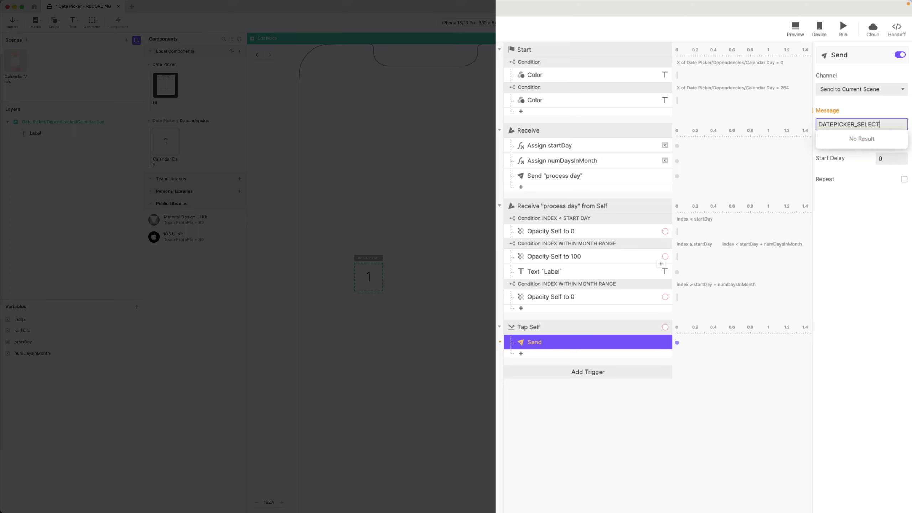
text(_DAY)
key(Return)
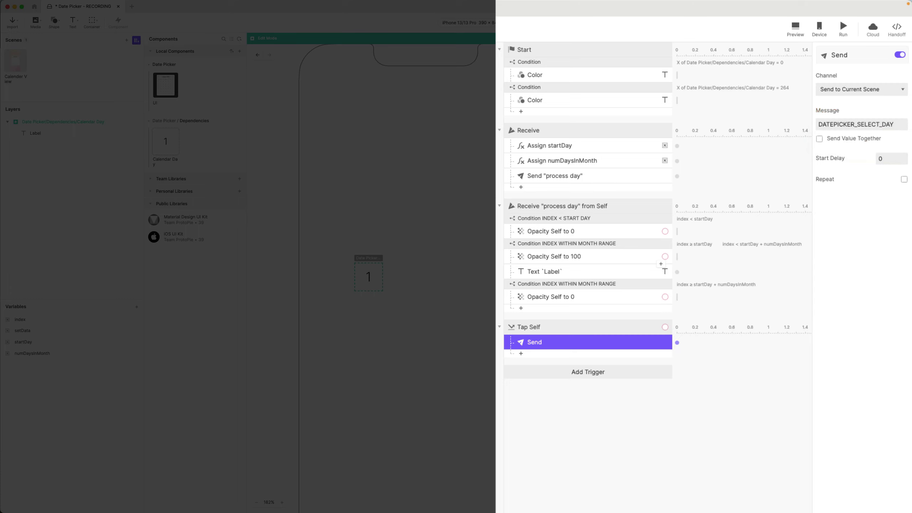
click(828, 139)
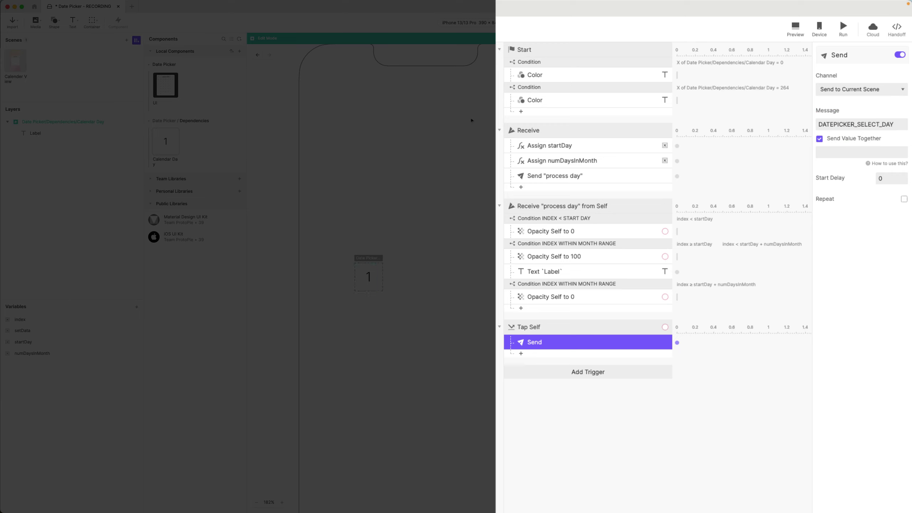
Step: Examine the Label text formula, the opacity responses for days outside the month, and the Tap Self trigger
click(555, 275)
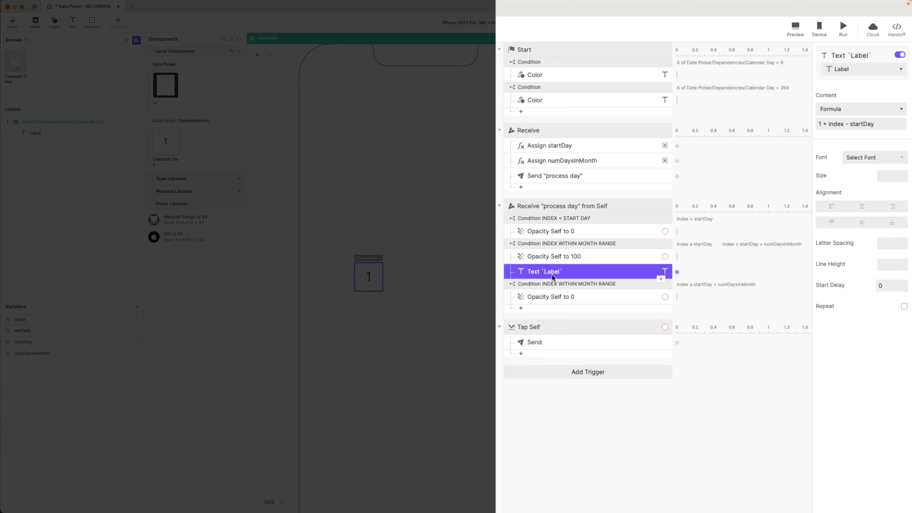
click(542, 344)
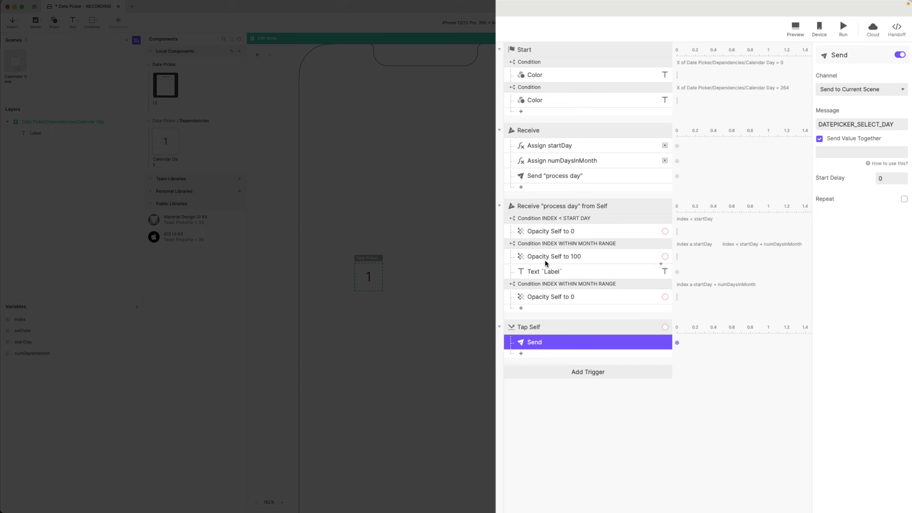
click(579, 231)
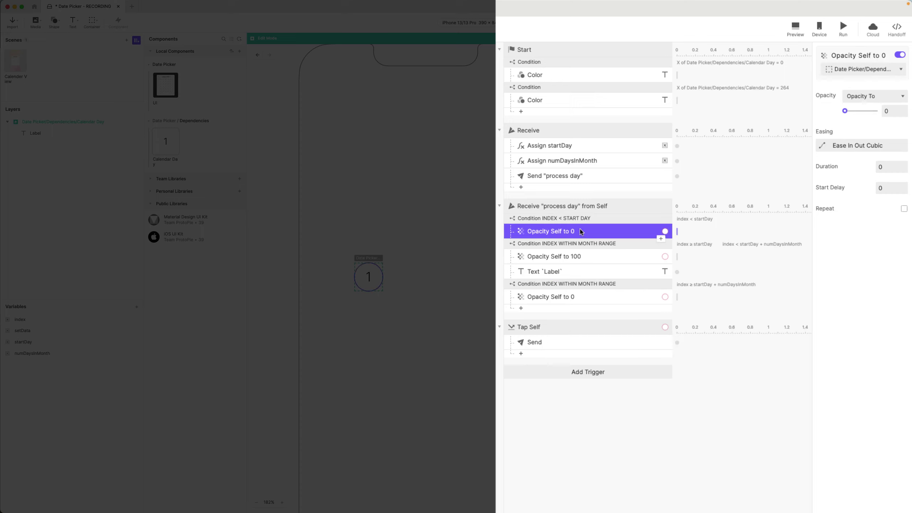
click(585, 300)
click(581, 233)
click(585, 297)
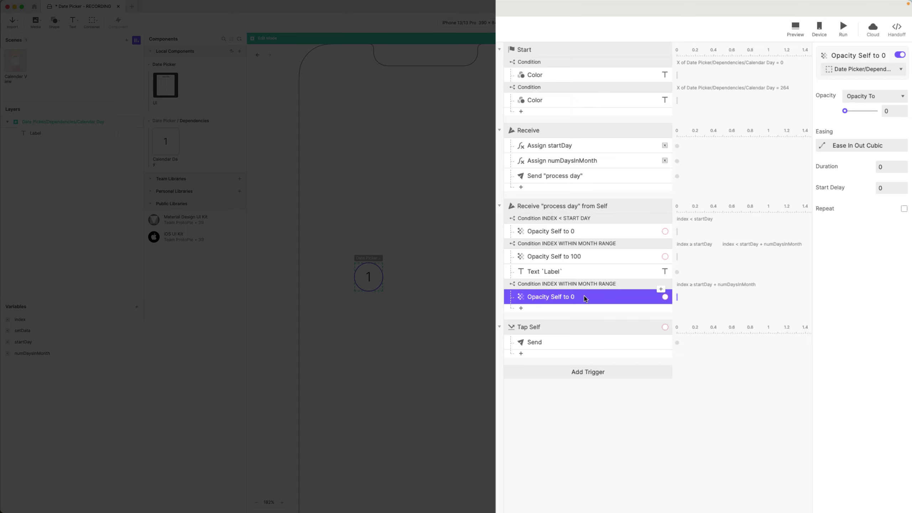
click(563, 326)
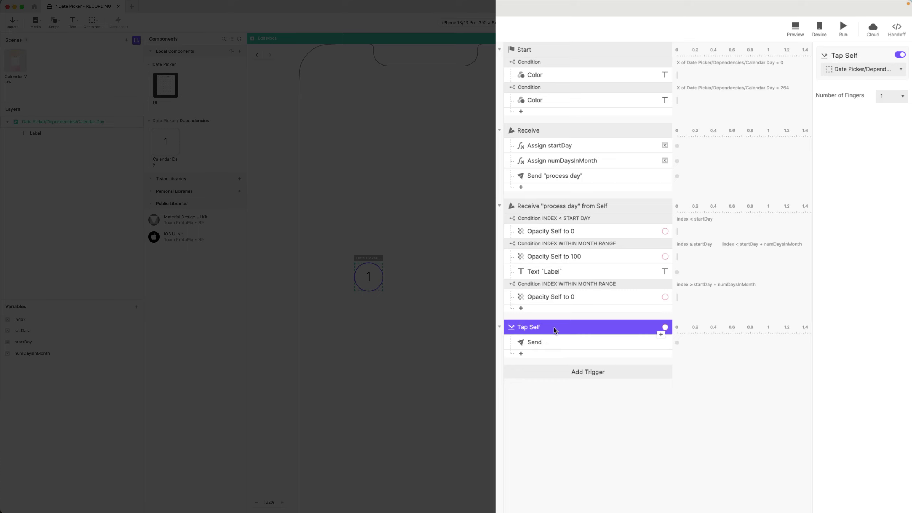
Step: Set the value sent with the Tap Self Send response to the formula `Label`.text
click(553, 342)
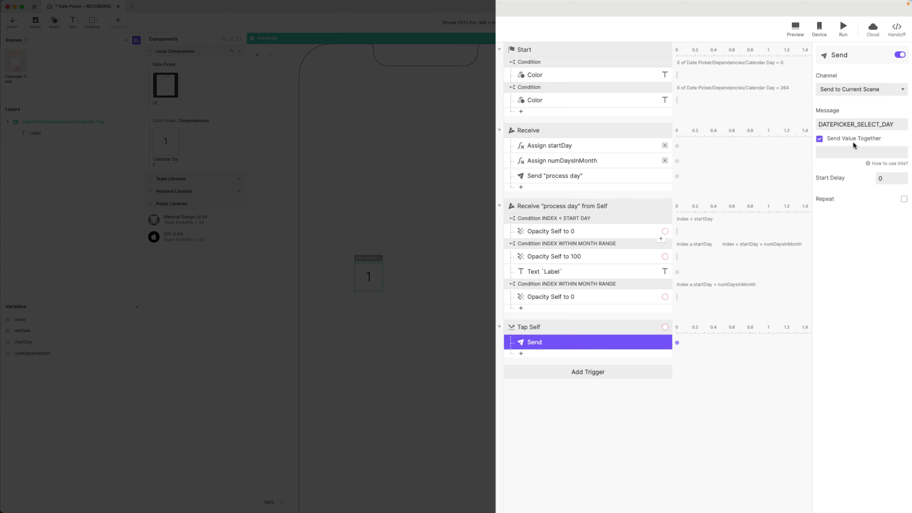
click(900, 154)
click(877, 152)
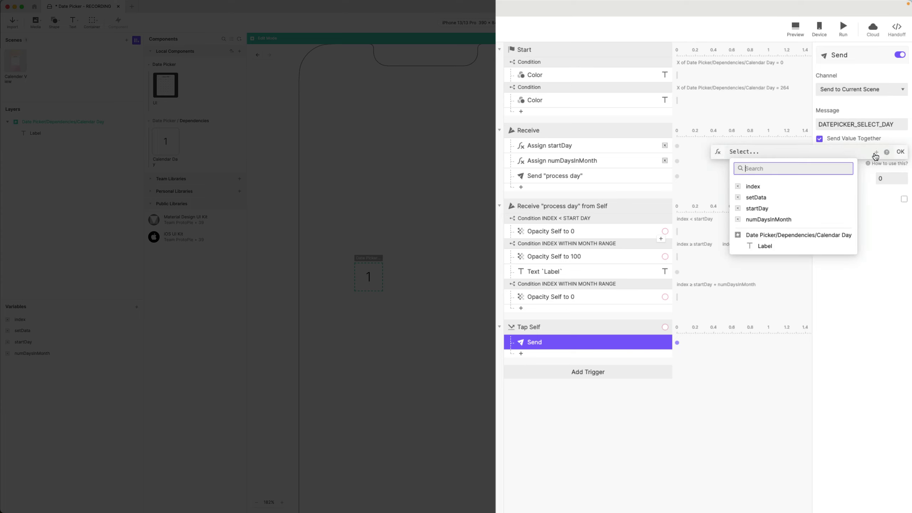
click(772, 238)
click(765, 246)
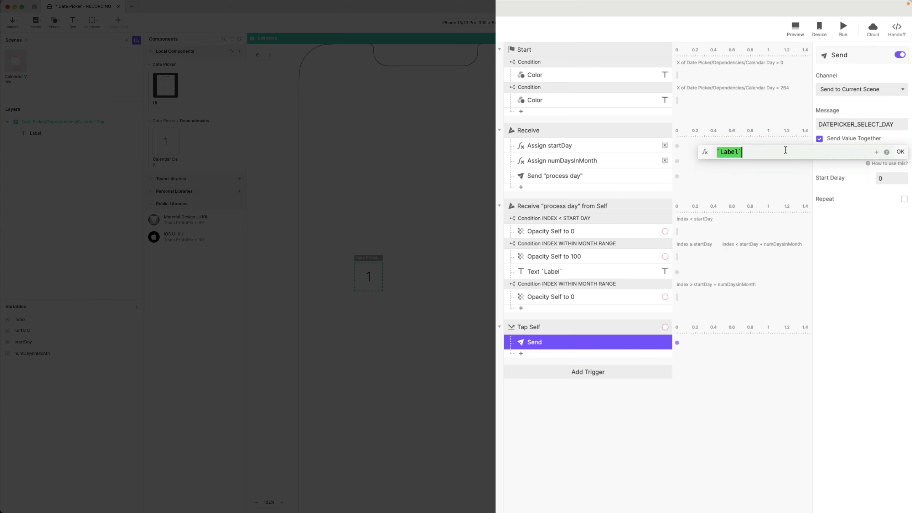
text(.text)
click(901, 152)
Step: Rename the Send response as "Send DATEPICKER_SELECT_DAY : `Label`.text" and widen the trigger column to fit the full name
double_click(865, 123)
key(ctrl+c)
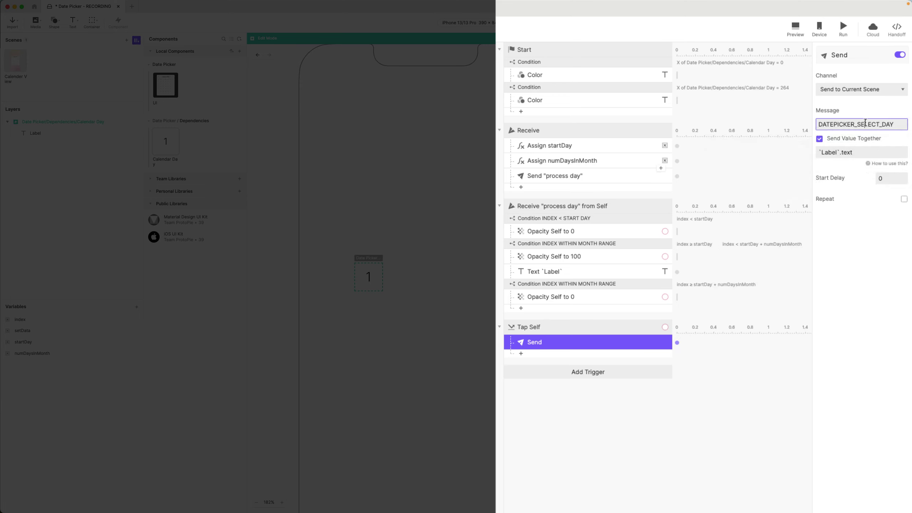
double_click(539, 343)
key(ctrl+v)
text(: )
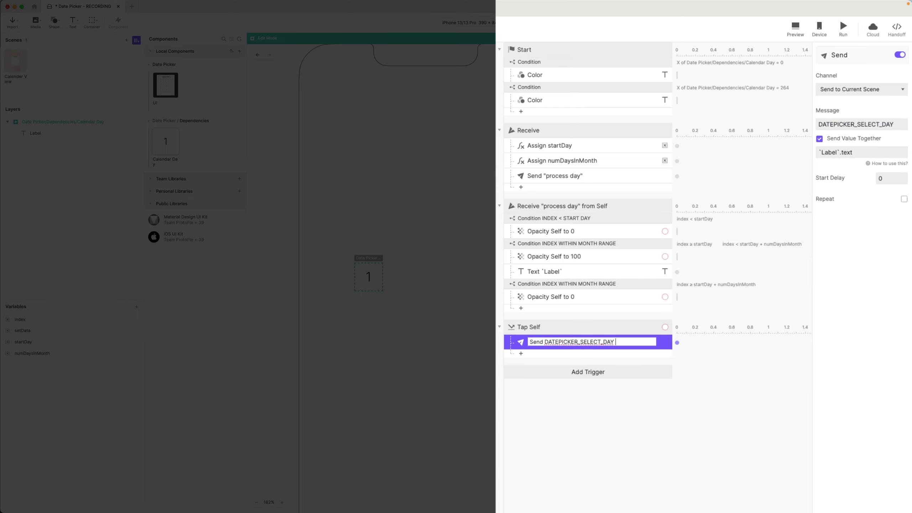
text(`Label`.text)
key(Return)
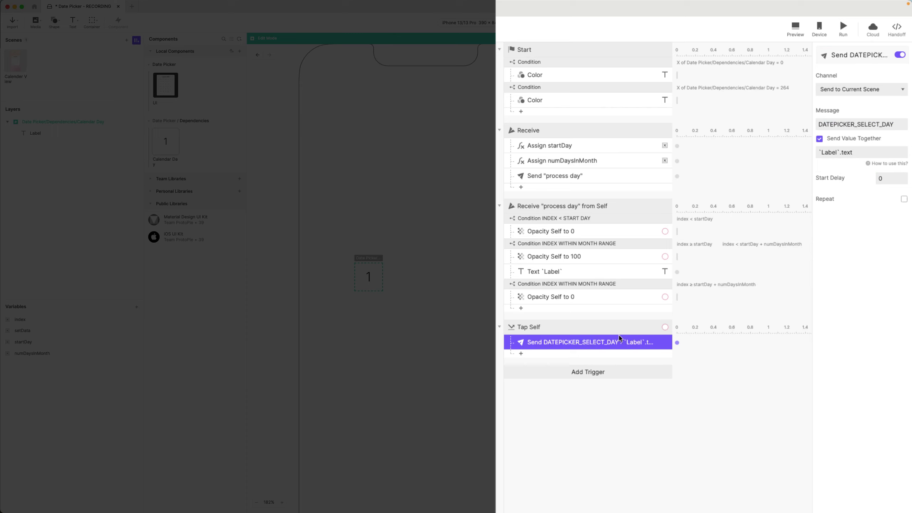
drag(677, 324, 699, 326)
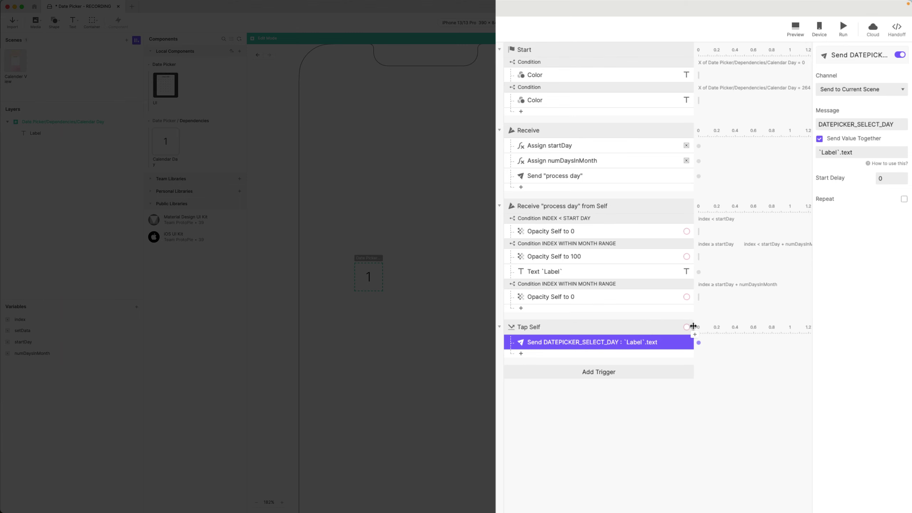
click(665, 399)
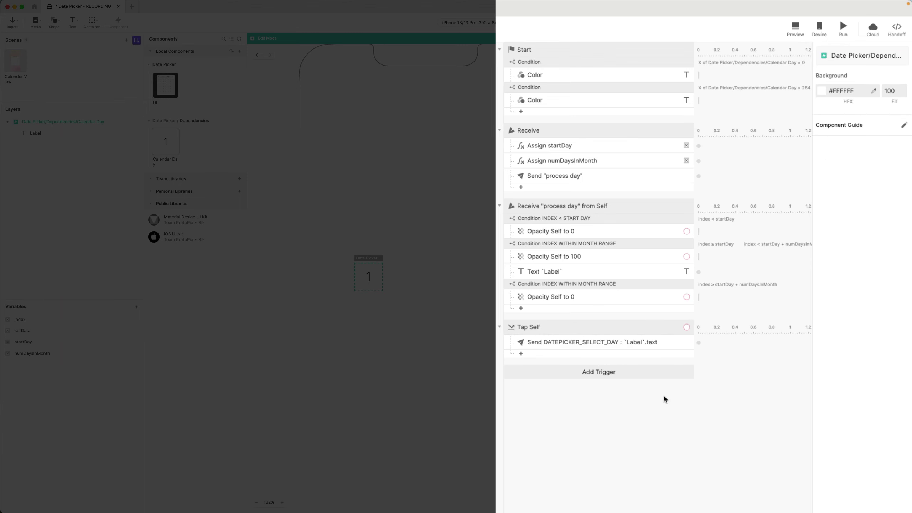
Step: Open the Date Picker UI component and add a Receive trigger after the Tap `Prev Month` trigger
click(577, 330)
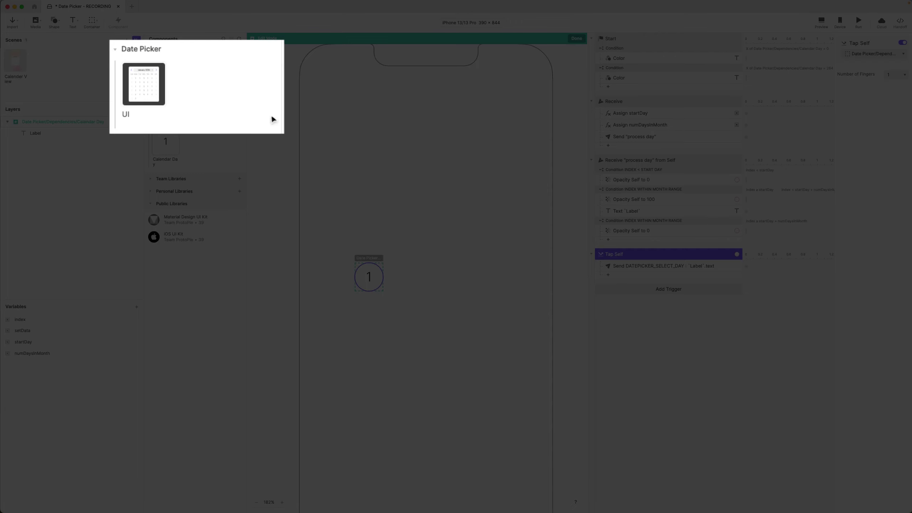
click(203, 98)
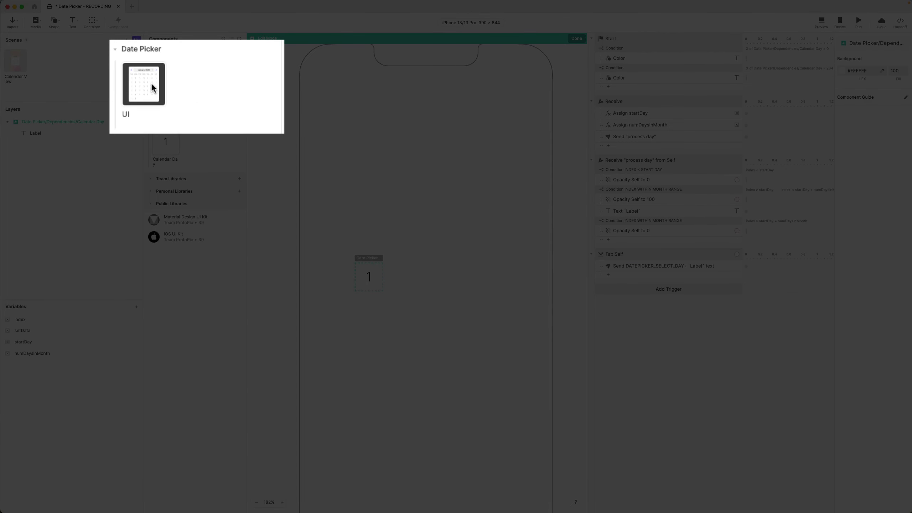
double_click(168, 86)
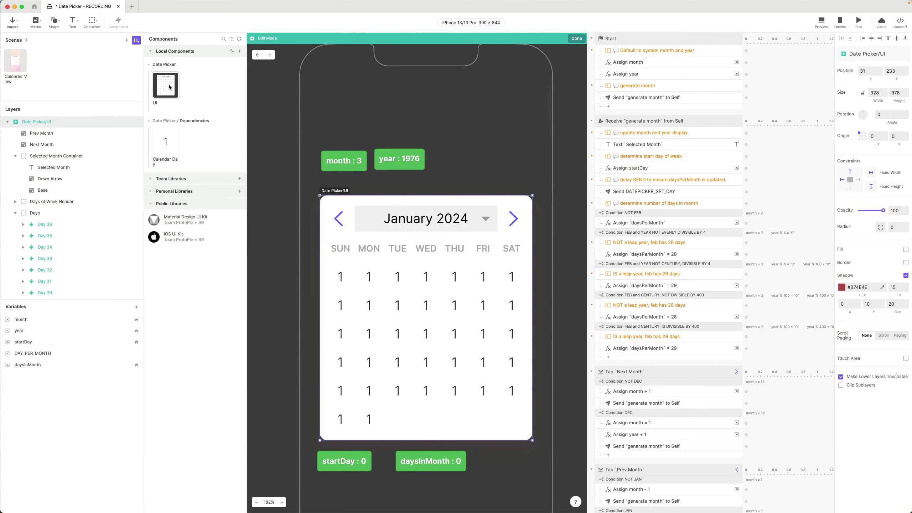
key(Escape)
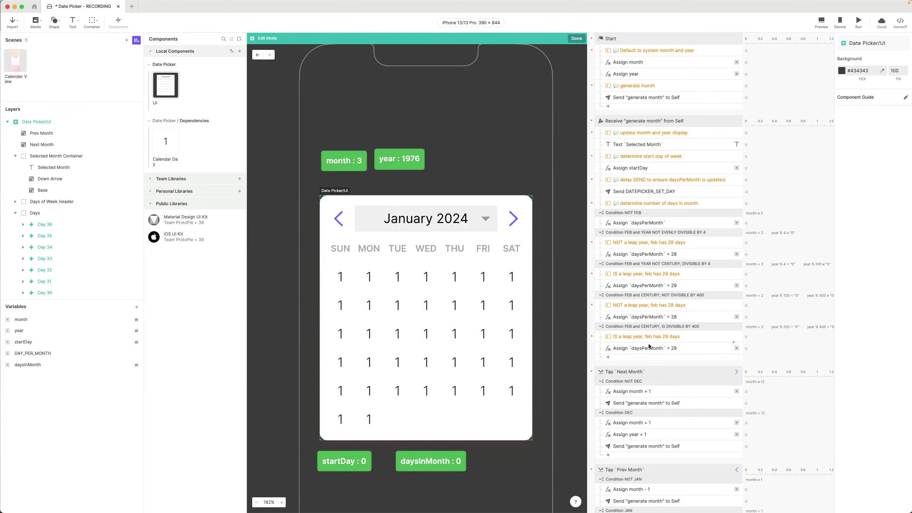
scroll(649, 346, down, 5)
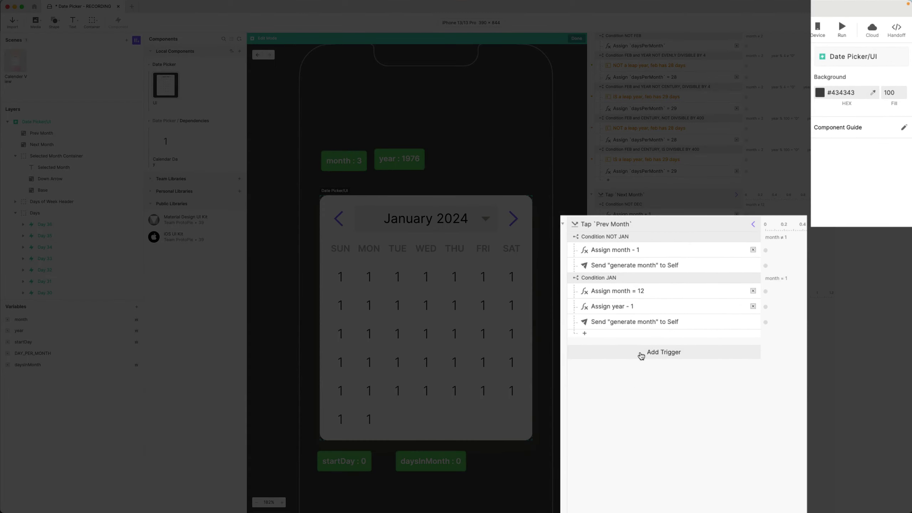
click(642, 355)
click(765, 498)
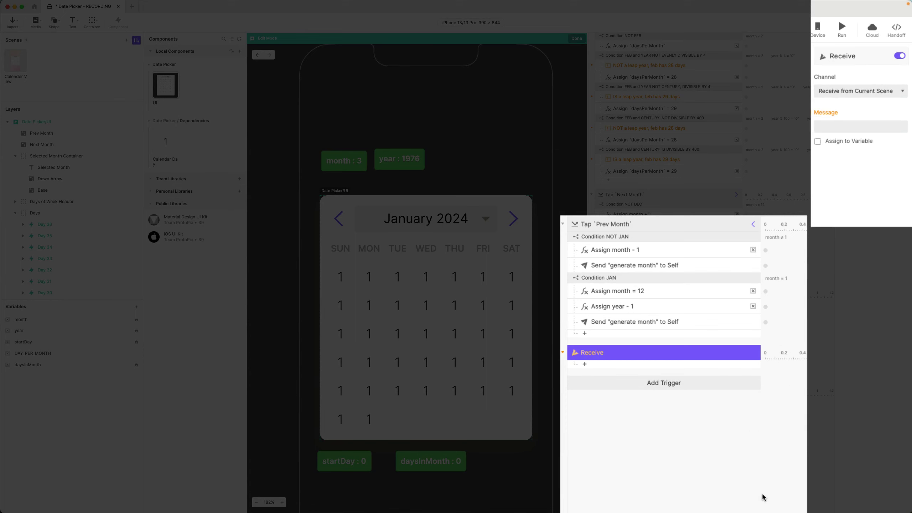
Step: Copy the DATEPICKER_SELECT_DAY message name from the Send response in the Calendar Day component
click(856, 127)
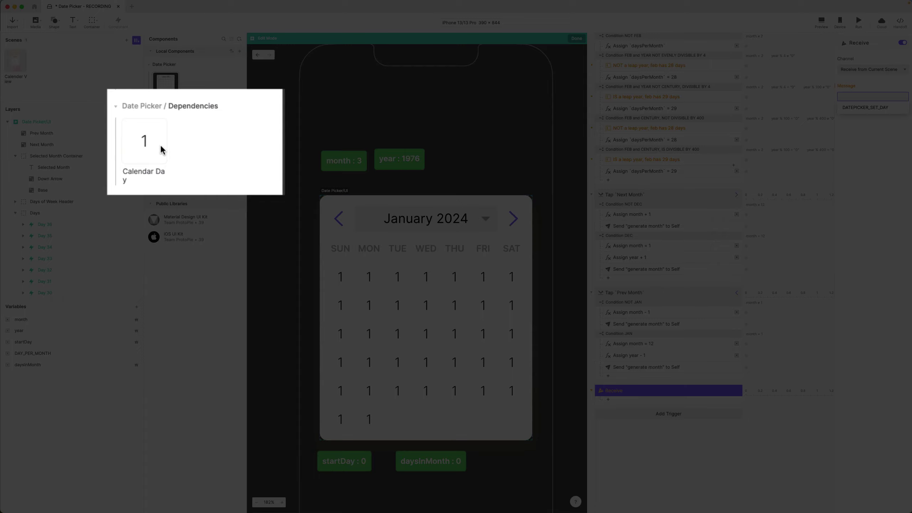
double_click(166, 141)
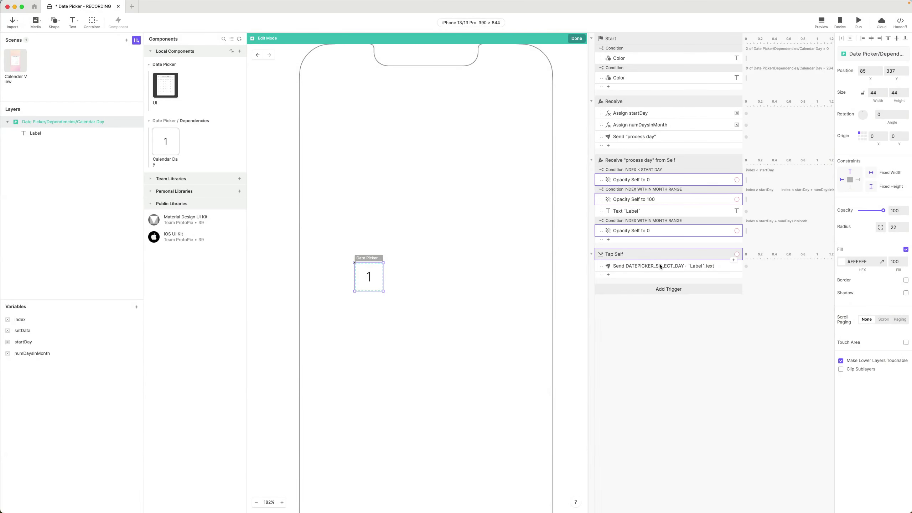
click(661, 266)
double_click(858, 105)
key(ctrl+c)
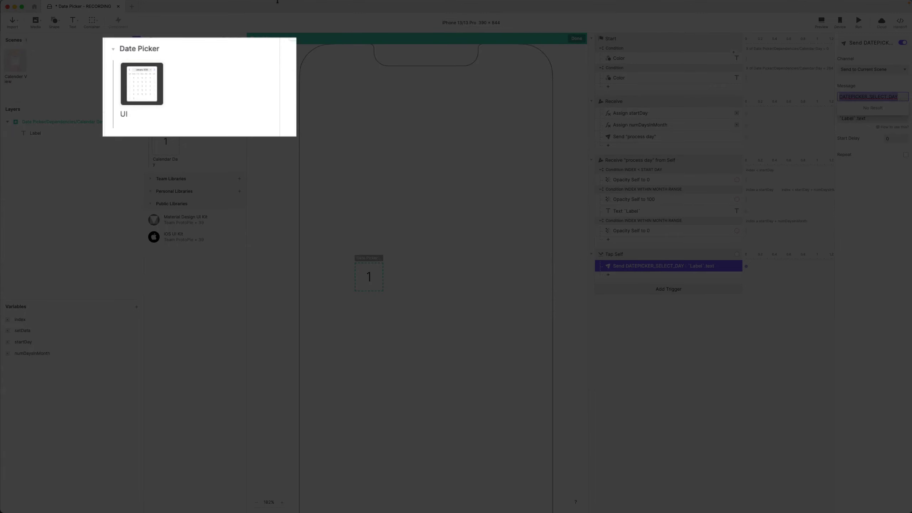
Step: Set the message of the Date Picker UI component's new Receive trigger to DATEPICKER_SELECT_DAY and enable assigning it to a variable
double_click(166, 85)
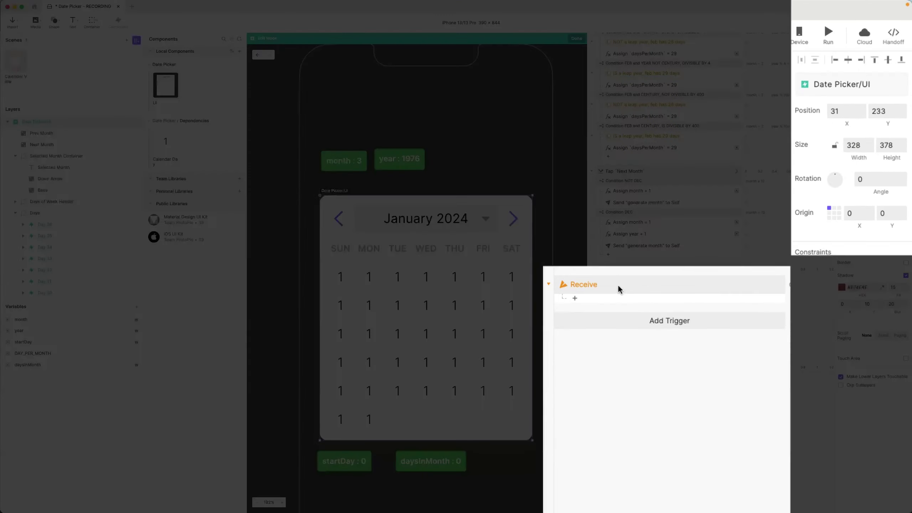
click(636, 368)
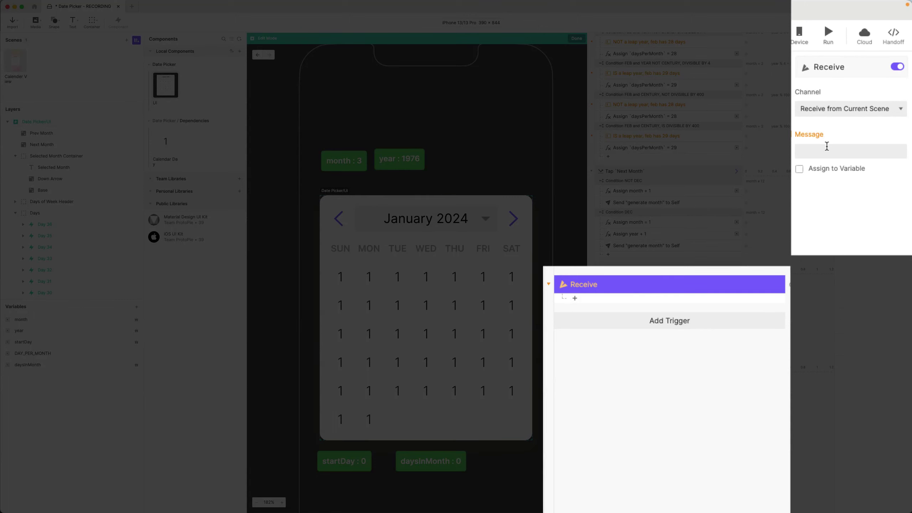
click(857, 94)
key(ctrl+v)
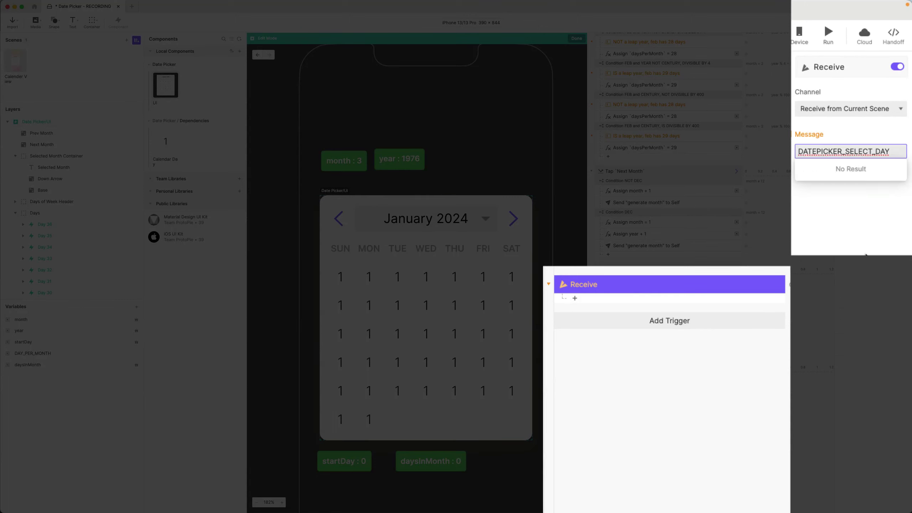
key(Return)
click(837, 171)
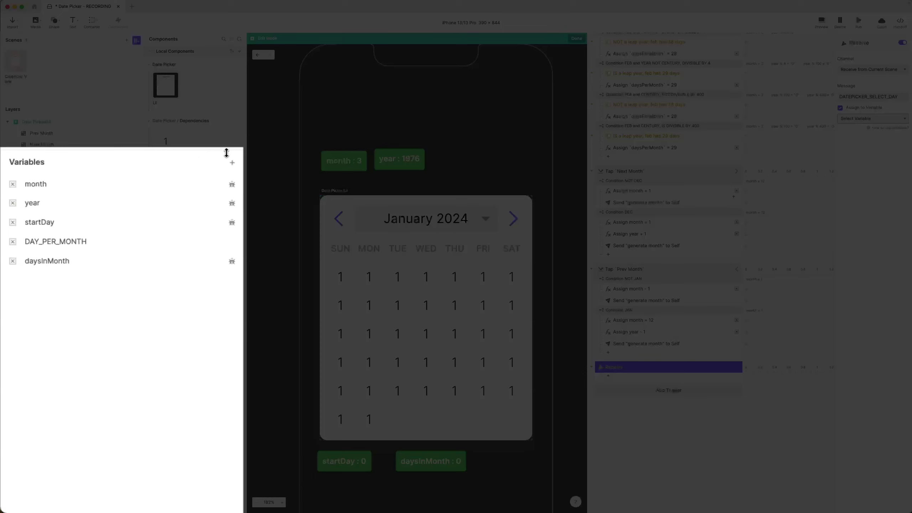
Step: Create a variable named day in the Date Picker UI component
click(136, 306)
double_click(50, 280)
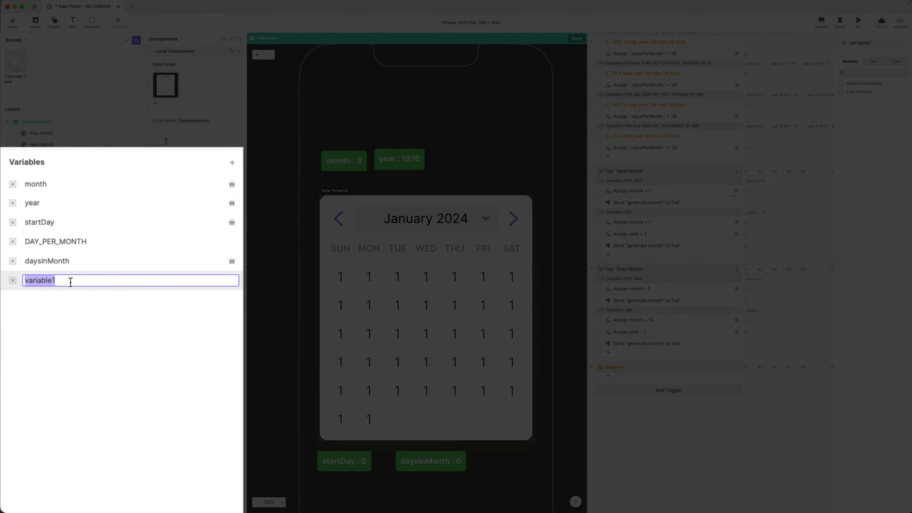
text(day)
key(Return)
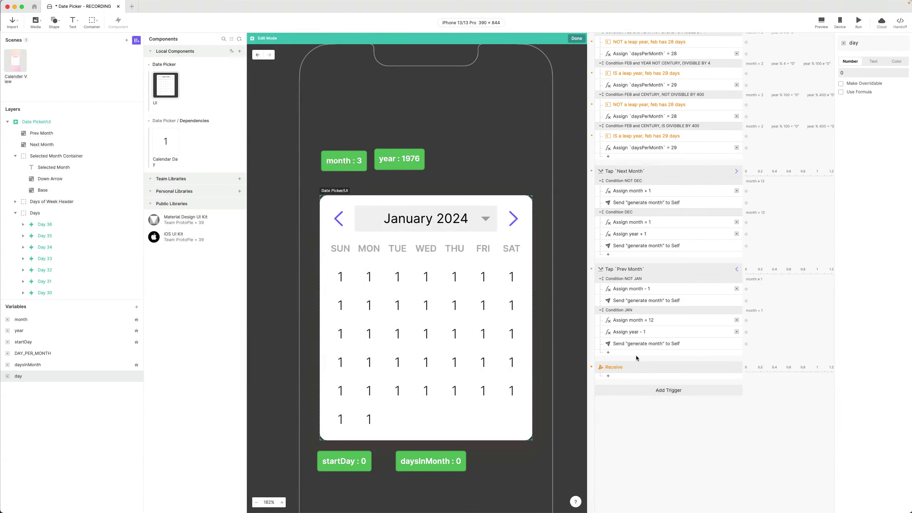
Step: Assign the value received by the DATEPICKER_SELECT_DAY Receive trigger to the day variable
click(634, 368)
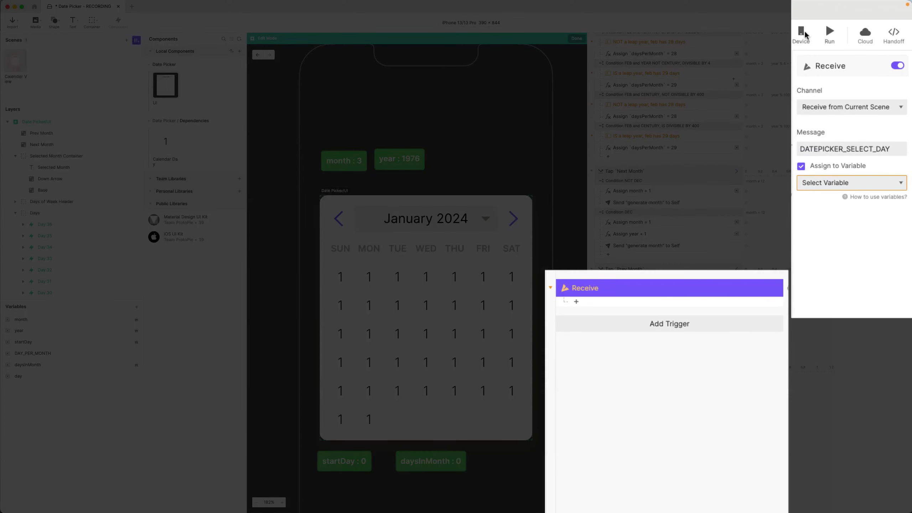
click(851, 183)
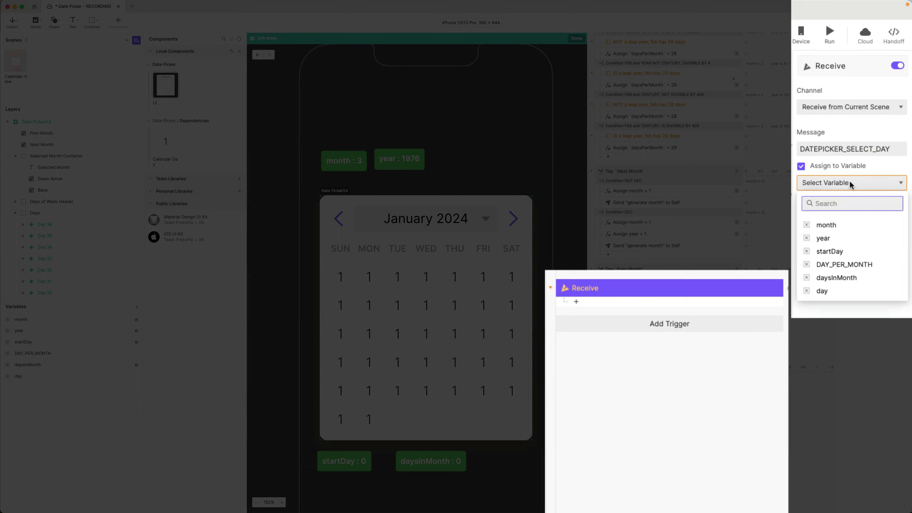
click(822, 291)
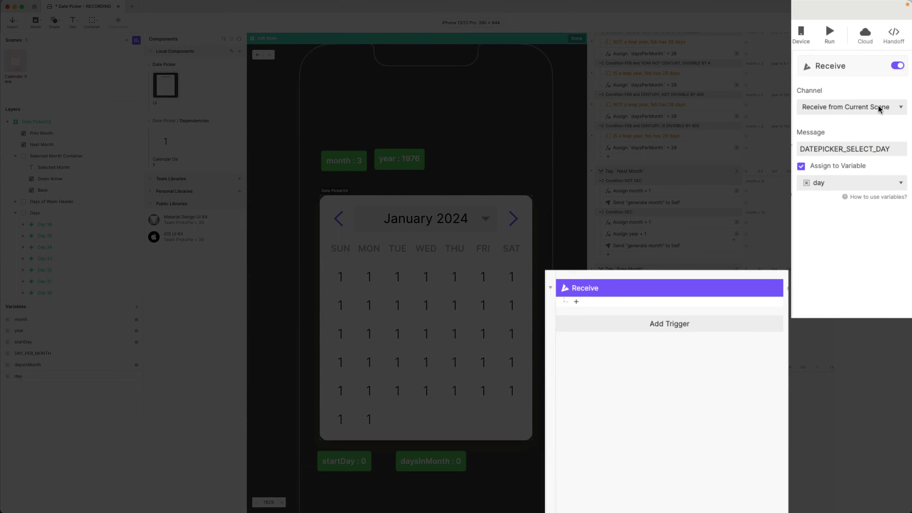
Step: Rename the Receive trigger as "Receive DATEPICKER_SELECT_DAY : day"
double_click(835, 153)
key(ctrl+c)
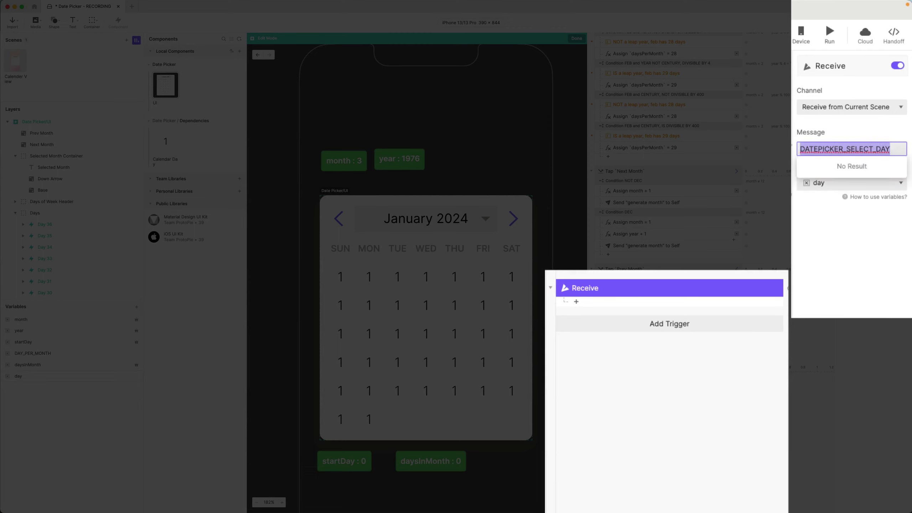
double_click(589, 292)
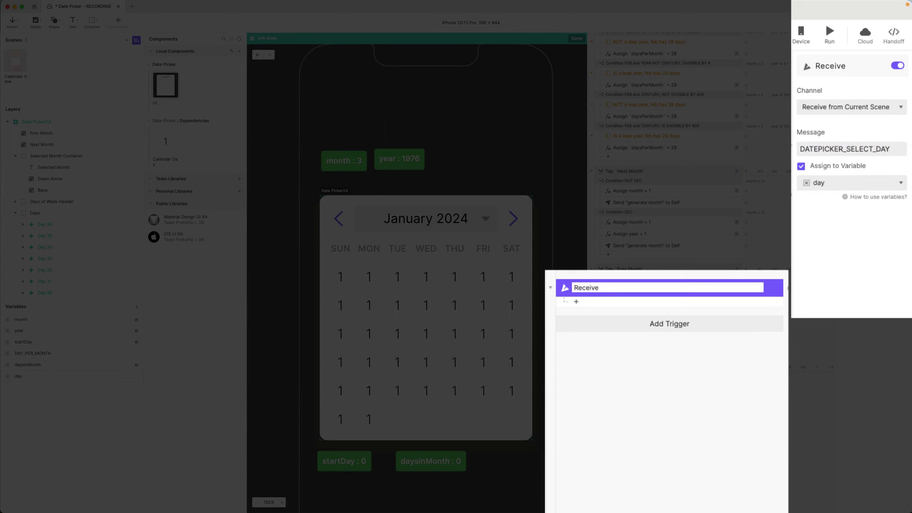
key(ctrl+v)
text(: day)
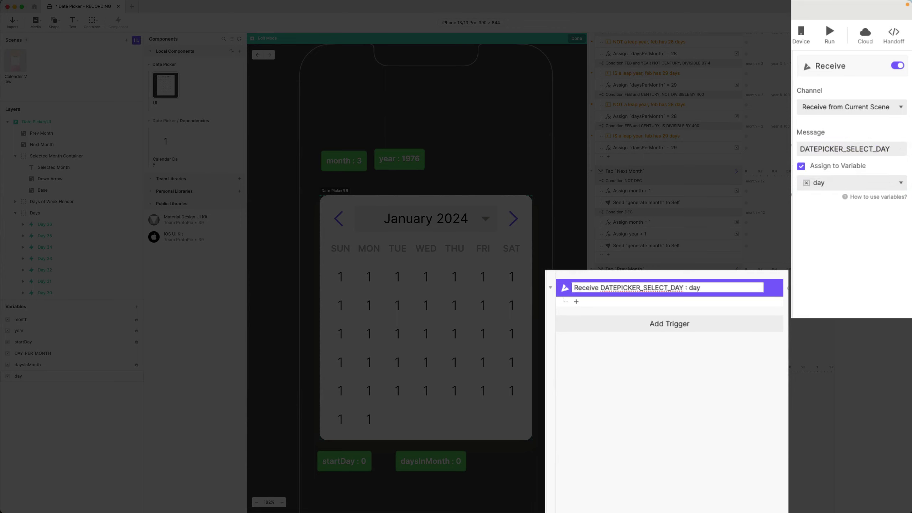
key(Return)
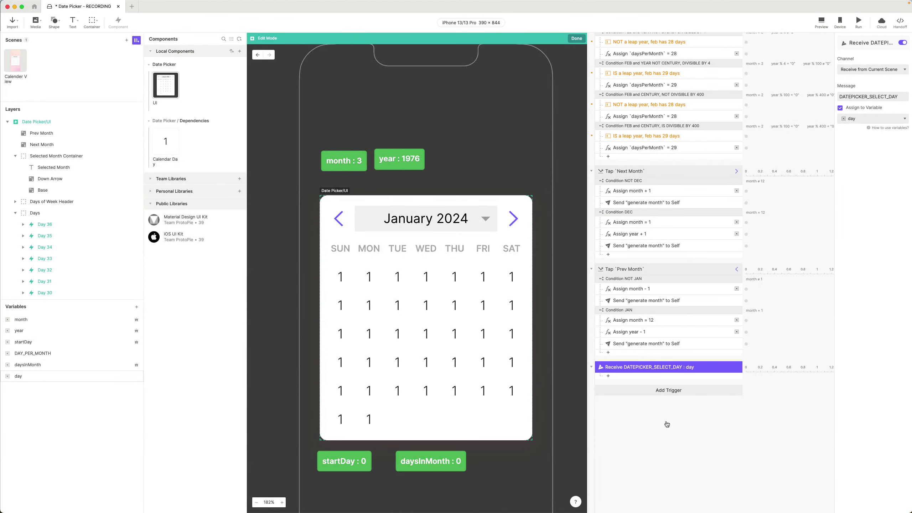
Step: Switch to the browser and read the date() function's description in the ProtoPie formula documentation
key(super+Tab)
scroll(422, 222, down, 1)
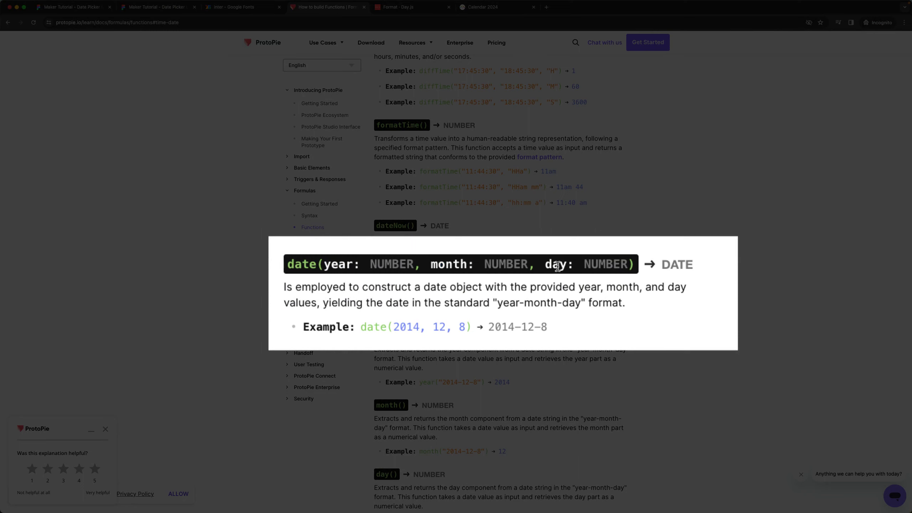
drag(445, 302, 637, 306)
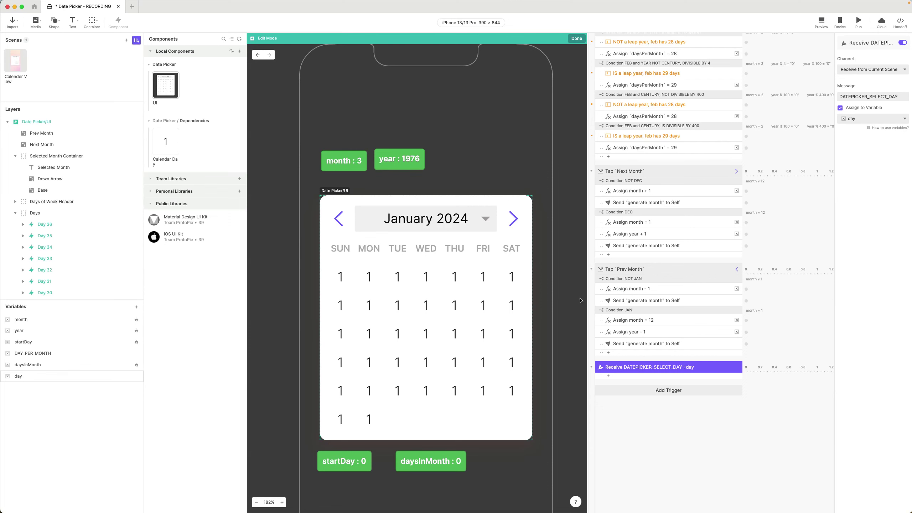
Step: Create a variable named selectedDate in the Date Picker UI component and set its type to Text
click(136, 307)
double_click(44, 294)
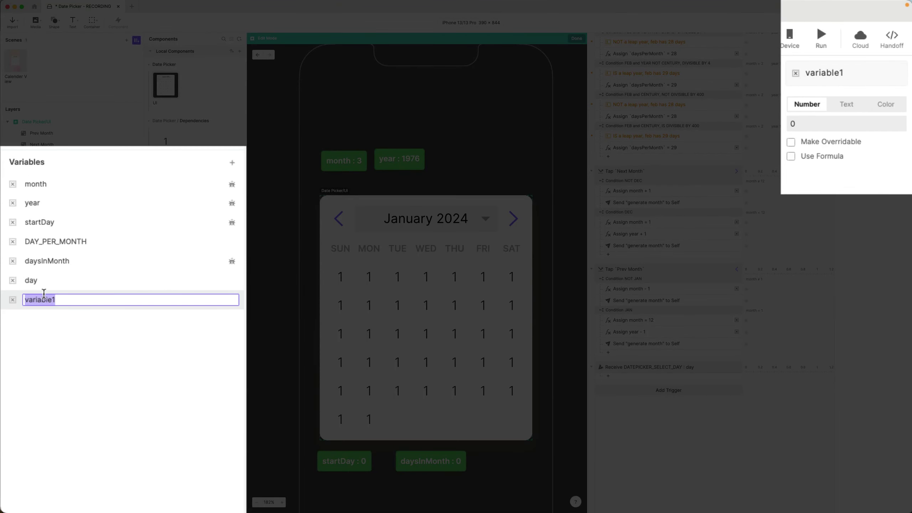
text(selectedDate)
key(Return)
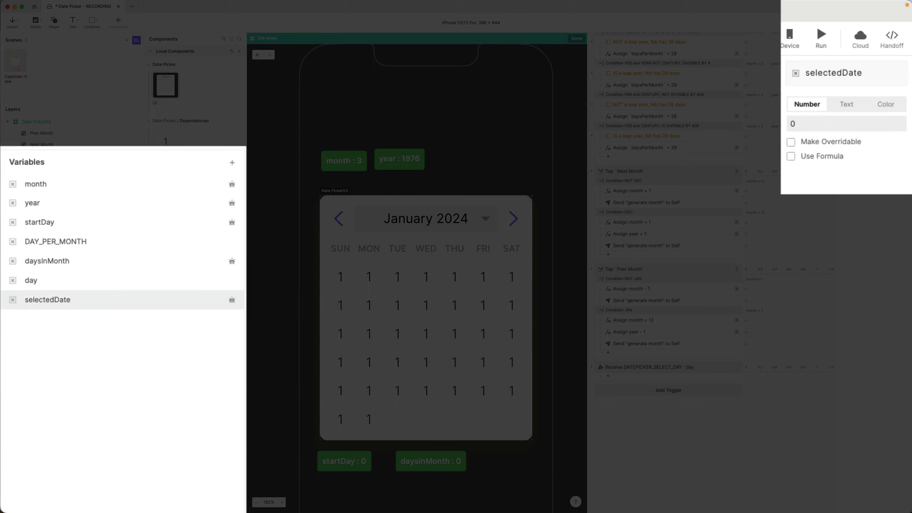
click(847, 104)
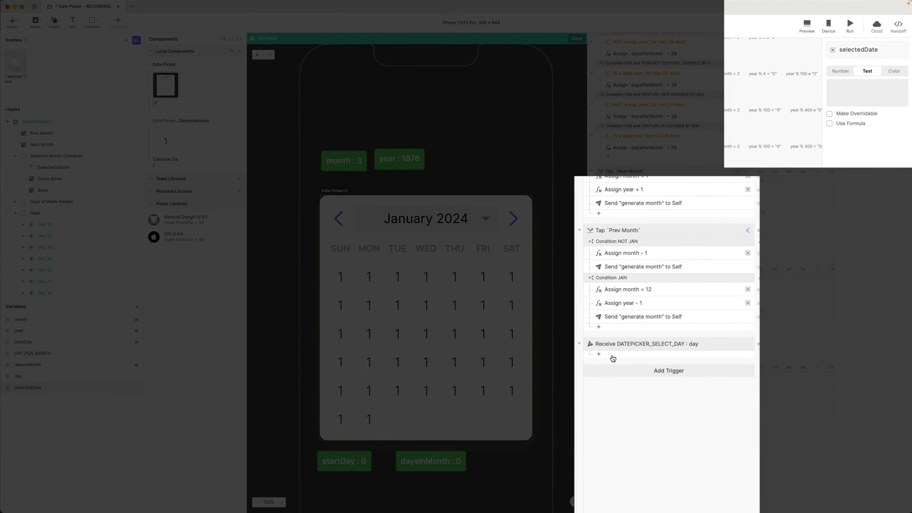
Step: Add an Assign response under the DATEPICKER_SELECT_DAY Receive trigger that sets selectedDate to the formula date(year,month,day)
click(599, 354)
click(687, 359)
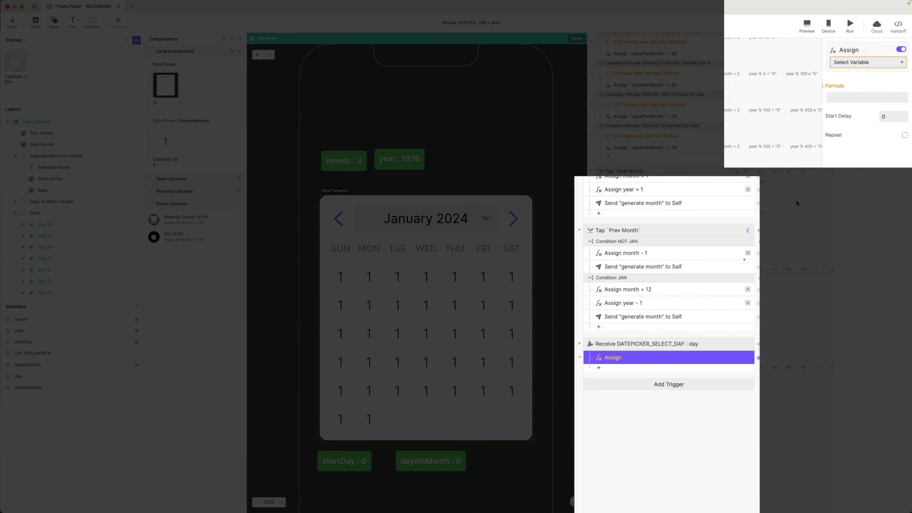
click(862, 64)
click(862, 154)
click(893, 97)
click(902, 96)
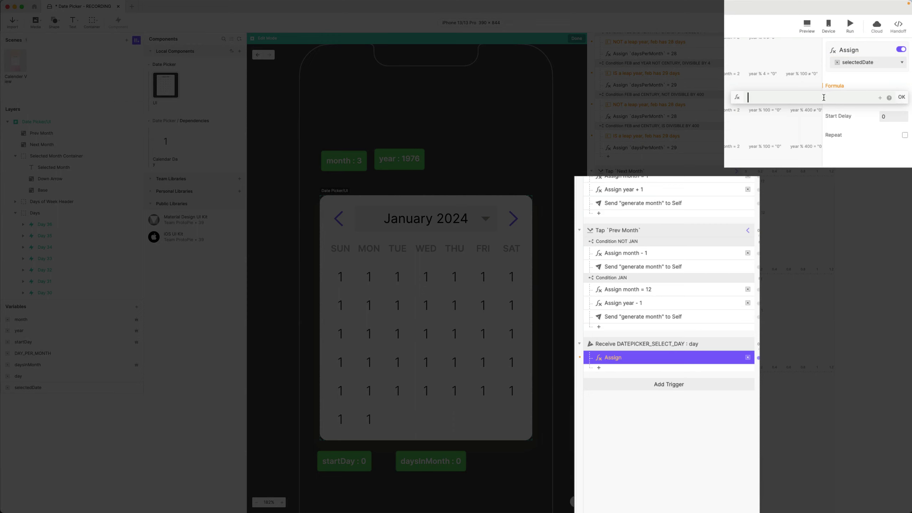
text(date)
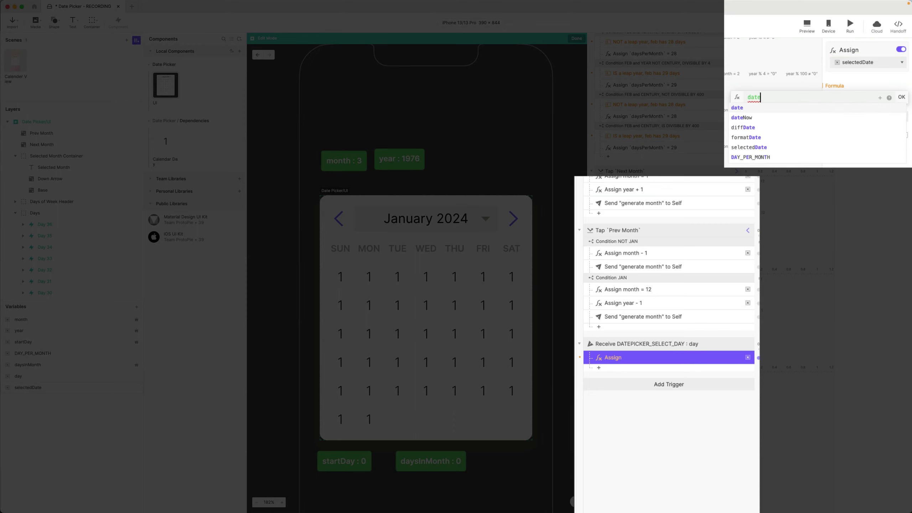
text((year,month,day))
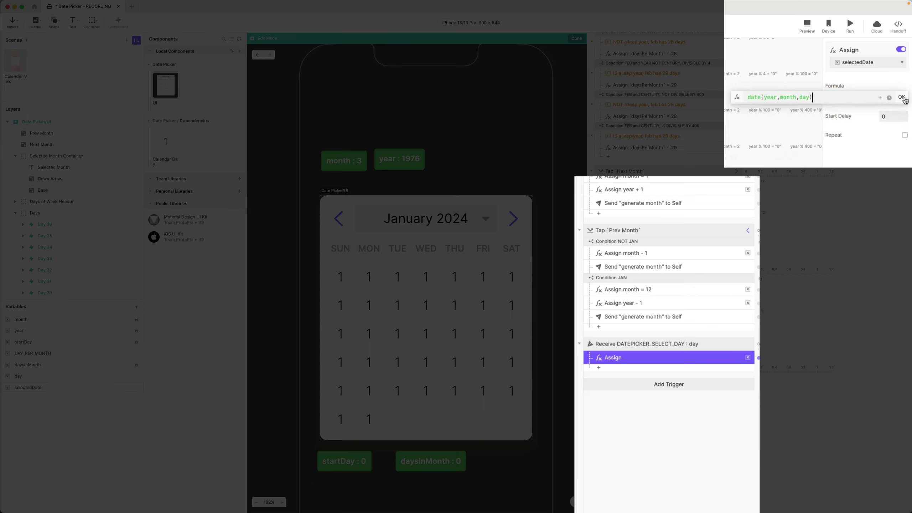
click(902, 97)
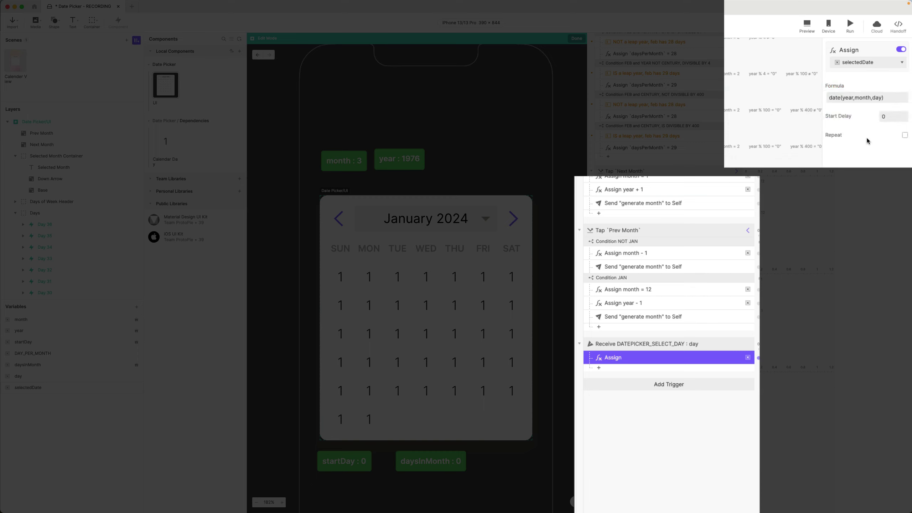
Step: Rename the new Assign response as "Assign selectedDate"
double_click(614, 358)
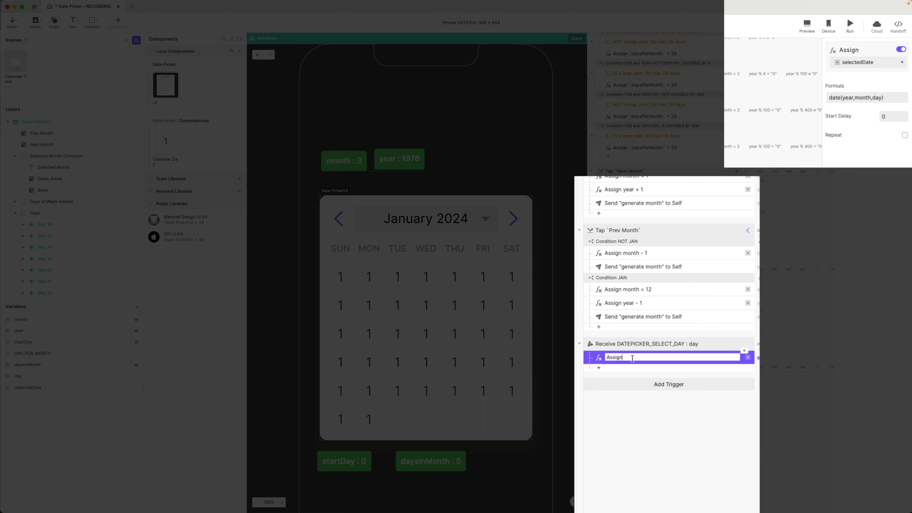
text(selectedDate)
key(Return)
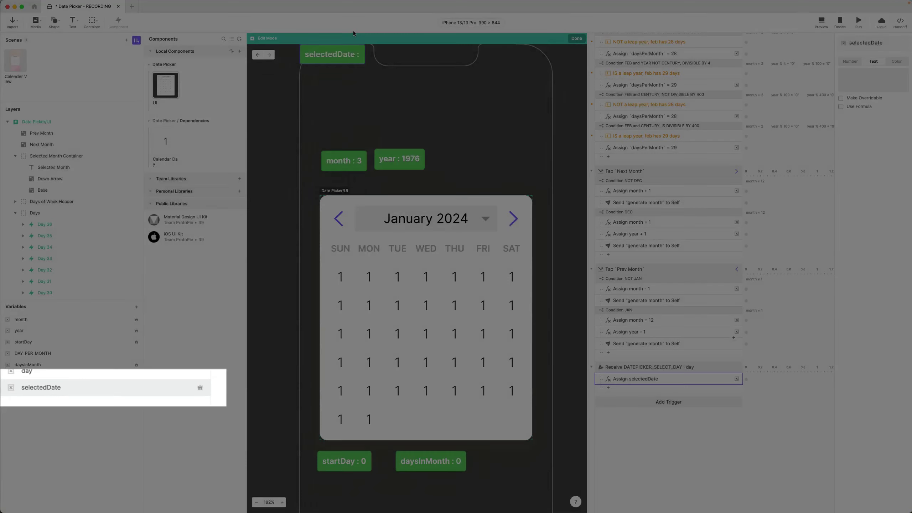
Step: Show the selectedDate debug label on the canvas beside the year label and open the prototype preview over the canvas
drag(231, 393, 469, 160)
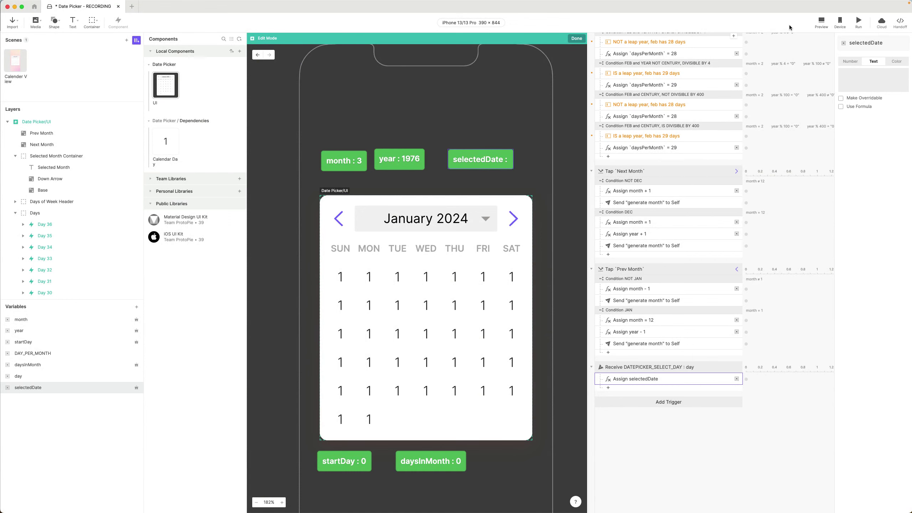
click(822, 22)
drag(830, 5, 453, 130)
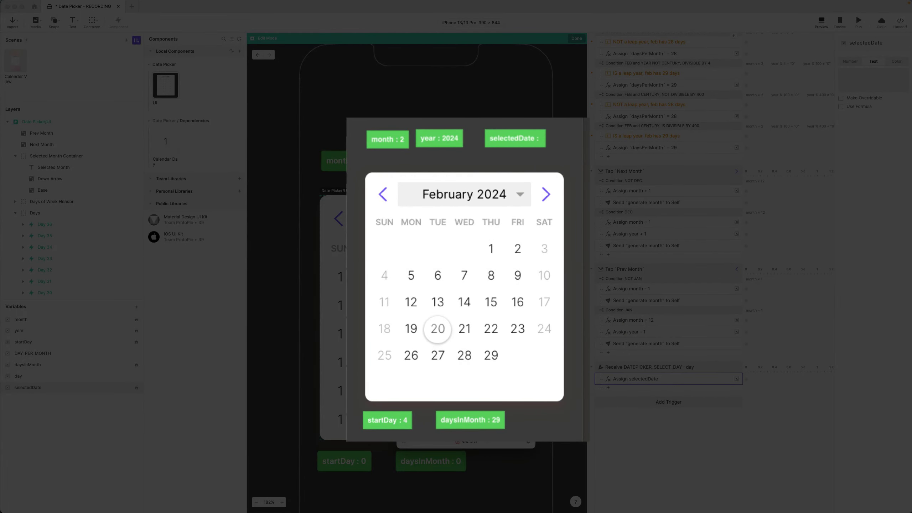
Step: Test days 20, 2 and 15 of February 2024 in the preview and check the selectedDate label
click(437, 329)
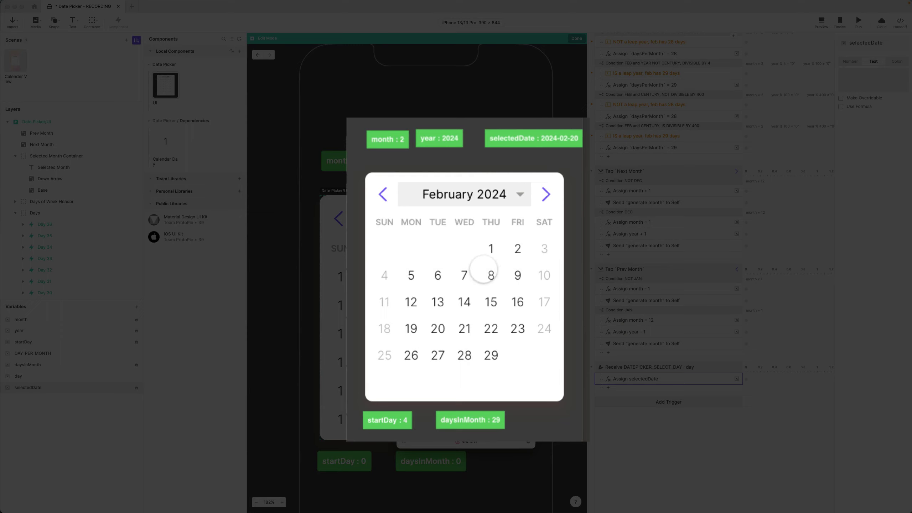
click(517, 249)
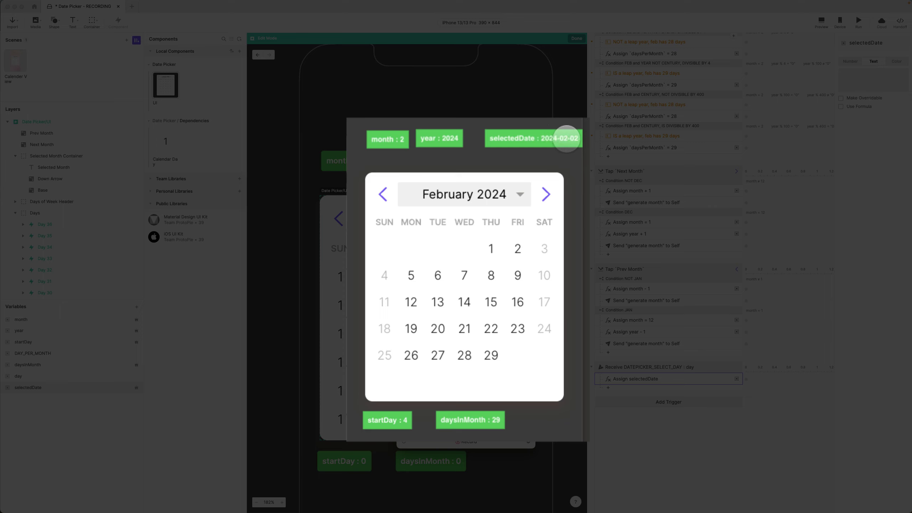
click(492, 301)
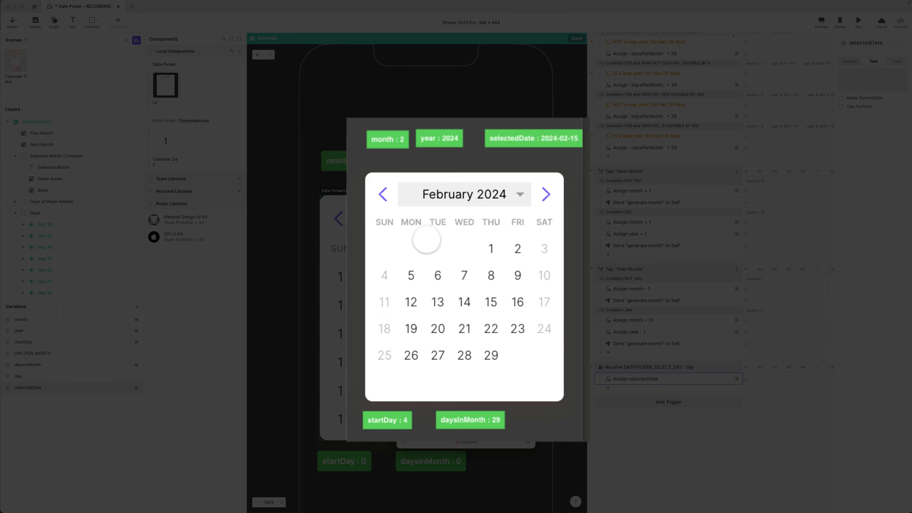
Step: Go back to December 2023 in the preview and test days 19 and 1 against the selectedDate label
click(382, 194)
click(382, 195)
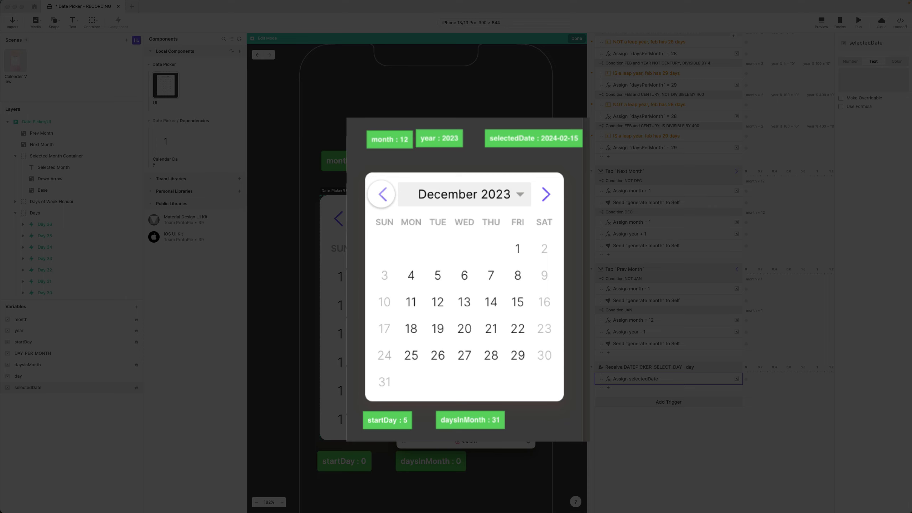
click(438, 328)
click(518, 249)
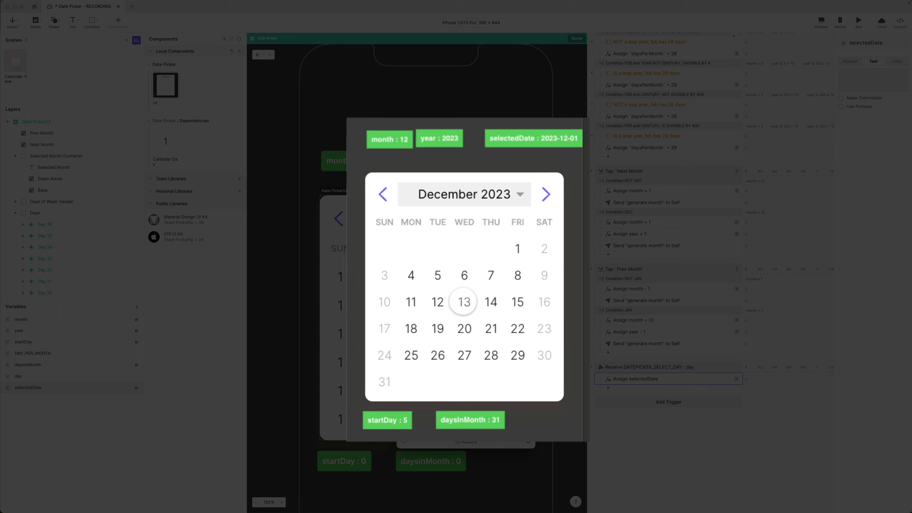
Step: Leave the preview, open the Calendar Day component for editing and inspect its Tap trigger's DATEPICKER_SELECT_DAY Send response
click(189, 145)
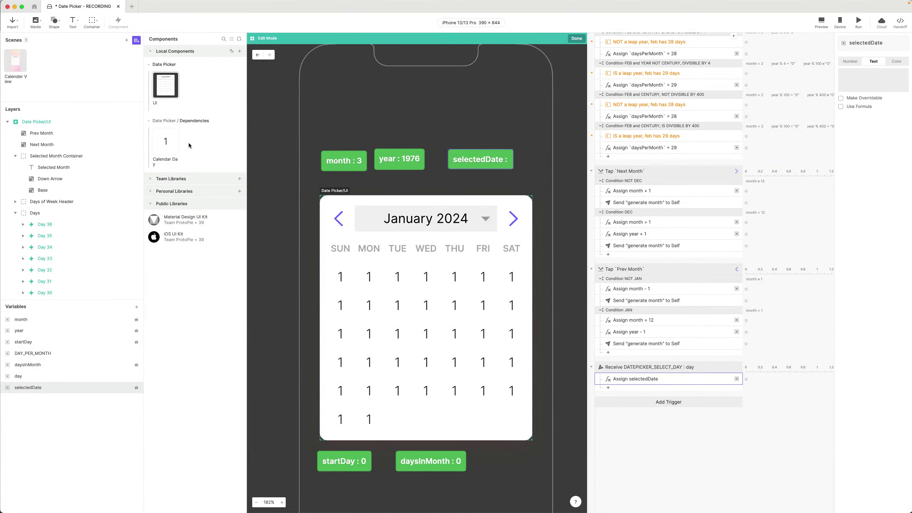
click(189, 145)
double_click(145, 141)
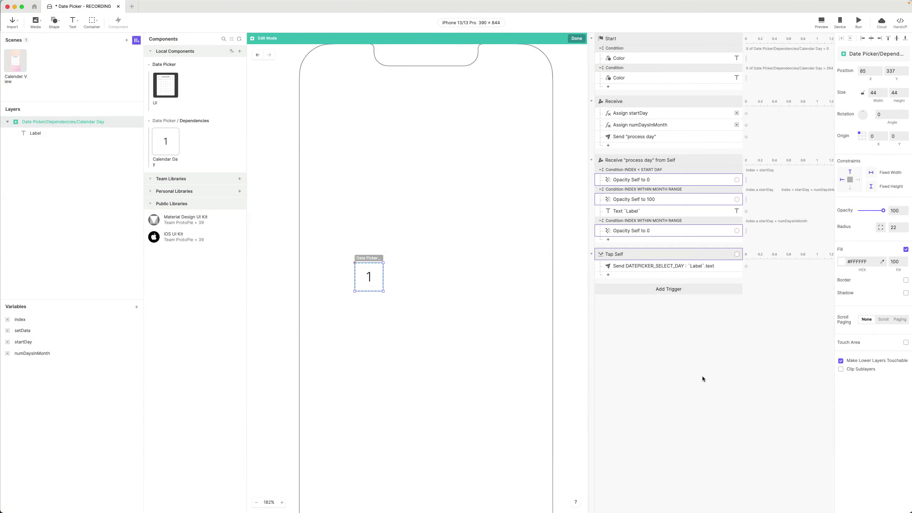
click(702, 376)
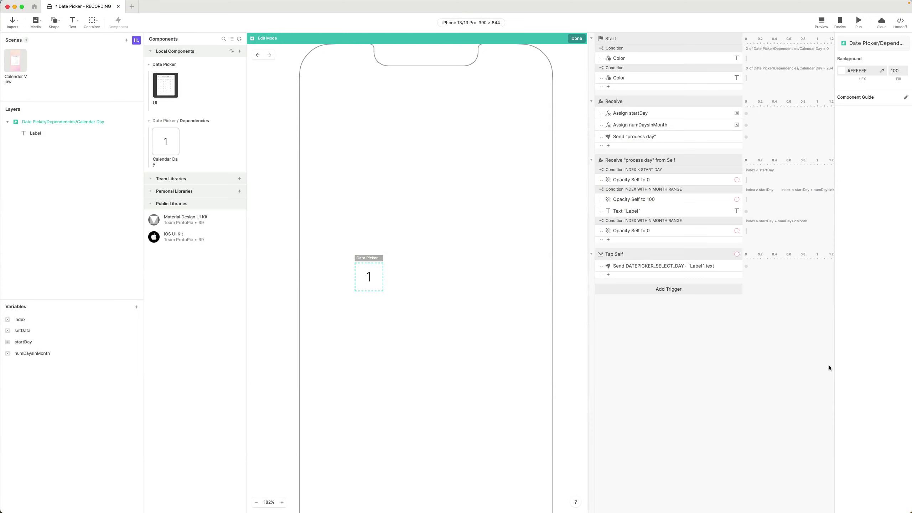
click(652, 267)
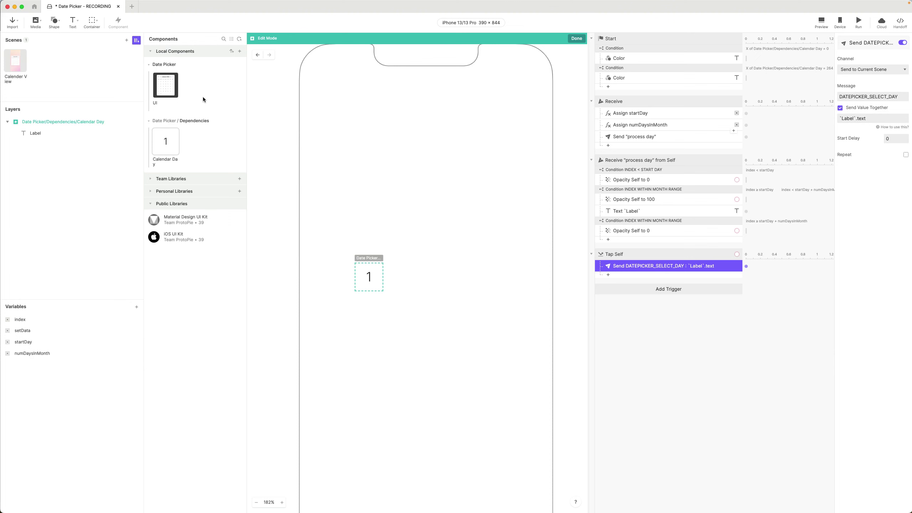
Step: Look at the Date Picker UI component, return to Calendar Day and review the message and value of its tap Send response
double_click(162, 81)
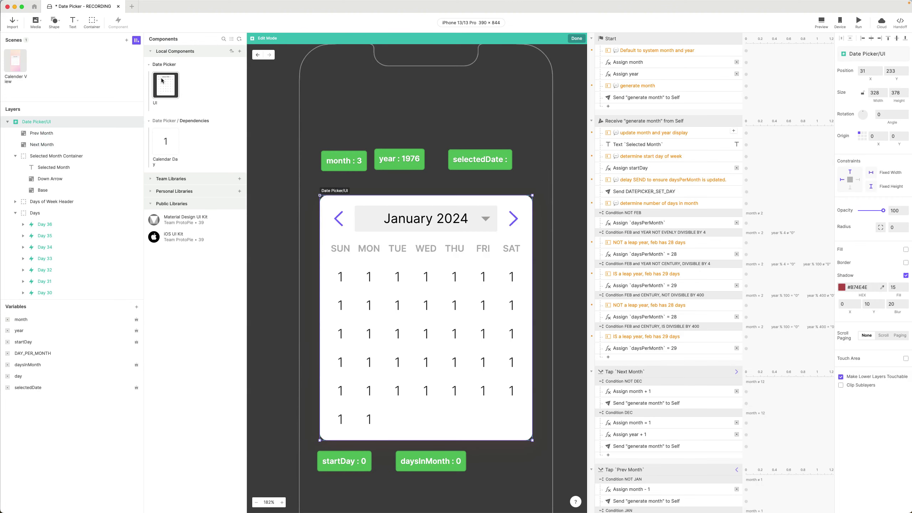
double_click(161, 142)
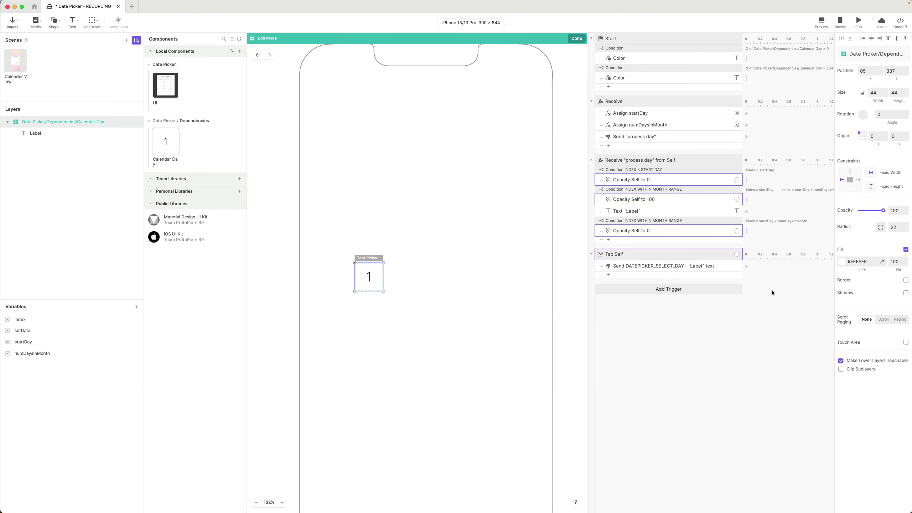
click(705, 320)
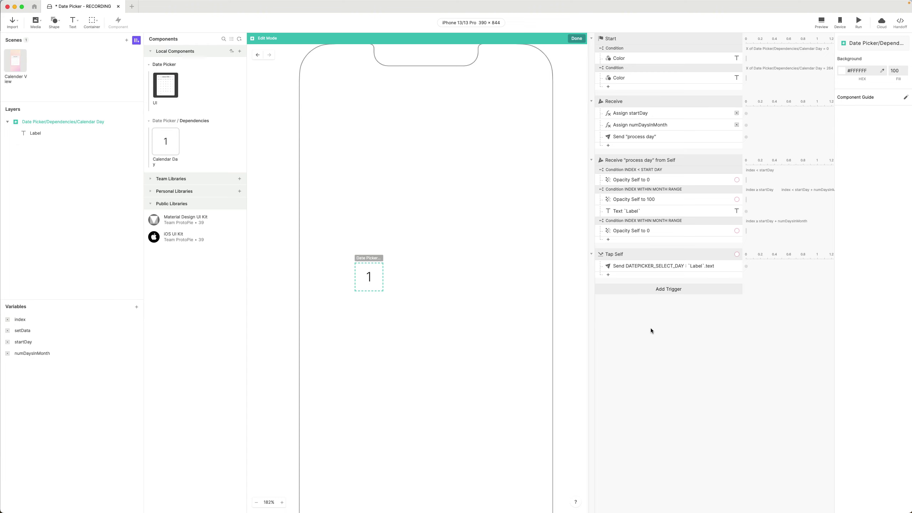
click(705, 266)
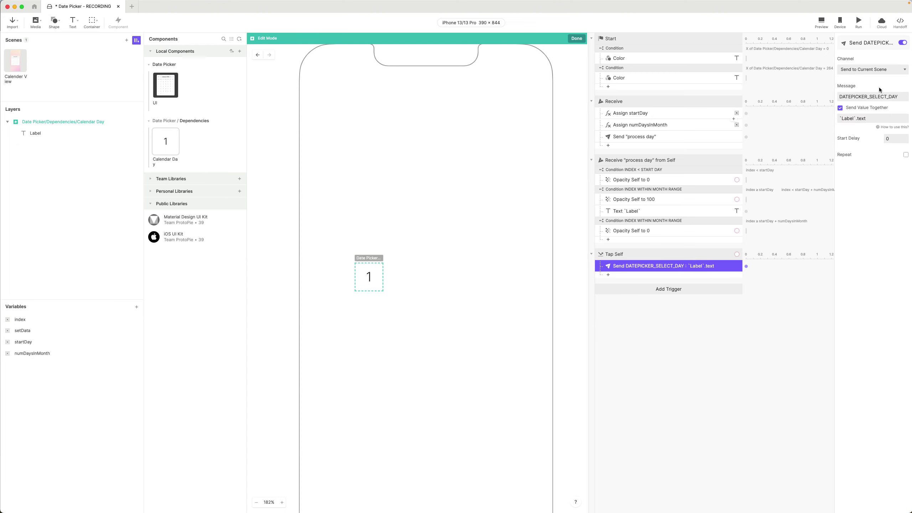
click(869, 118)
click(710, 345)
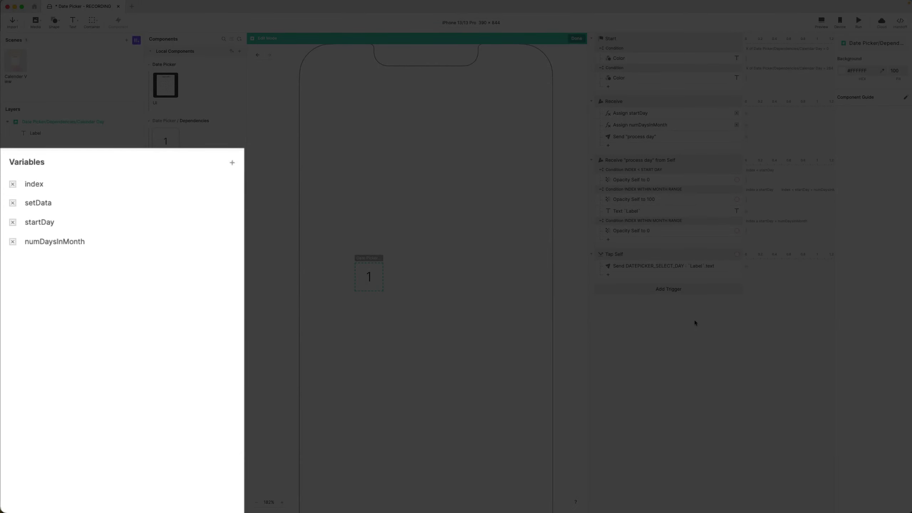
Step: Create a variable named "selected" in the Calendar Day component
click(232, 162)
double_click(40, 261)
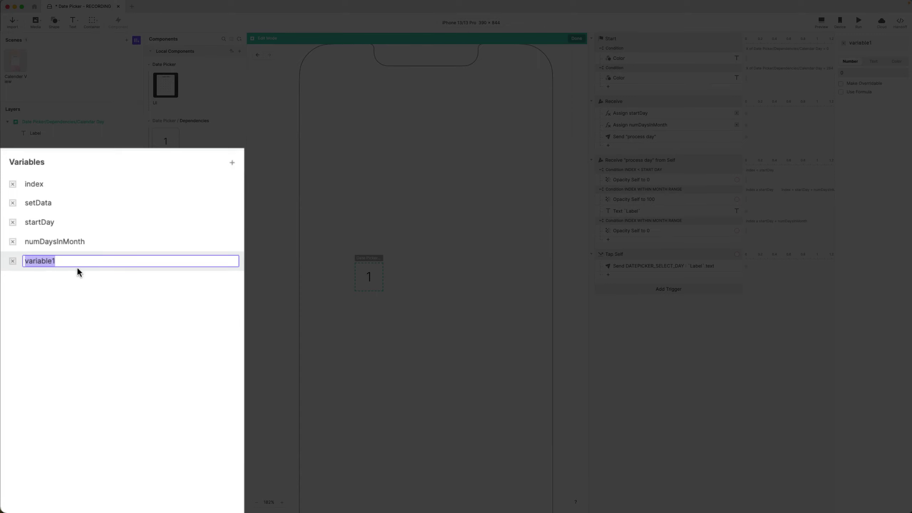
text(selected)
key(Return)
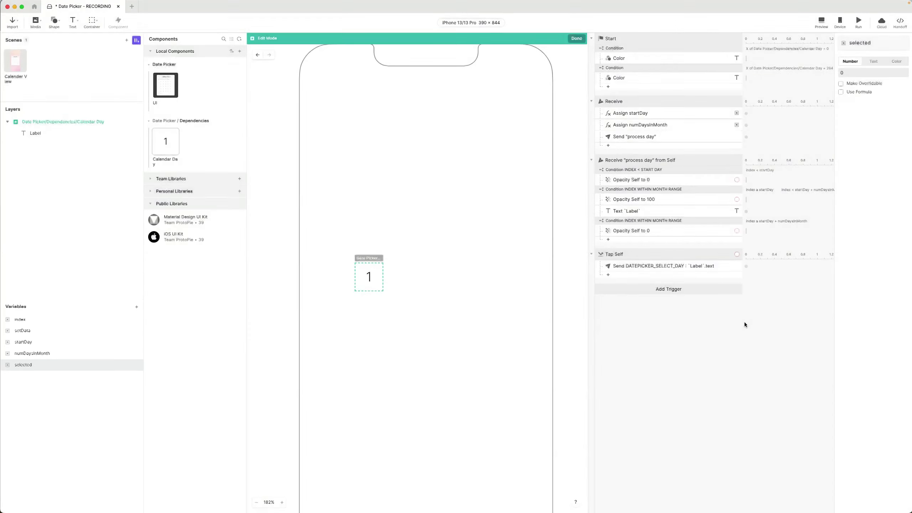
Step: Add a Receive trigger for the DATEPICKER_SELECT_DAY message from the current scene and enable assigning its value to a variable
click(746, 322)
click(664, 291)
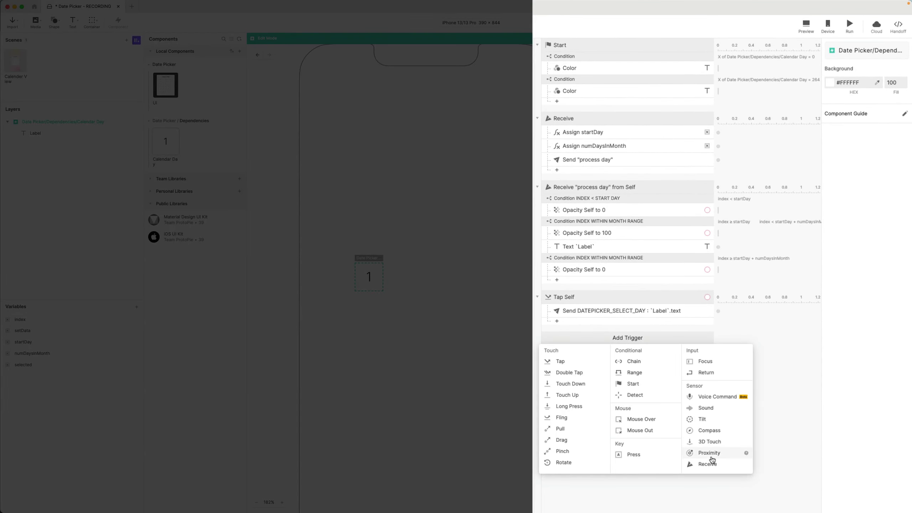
click(708, 464)
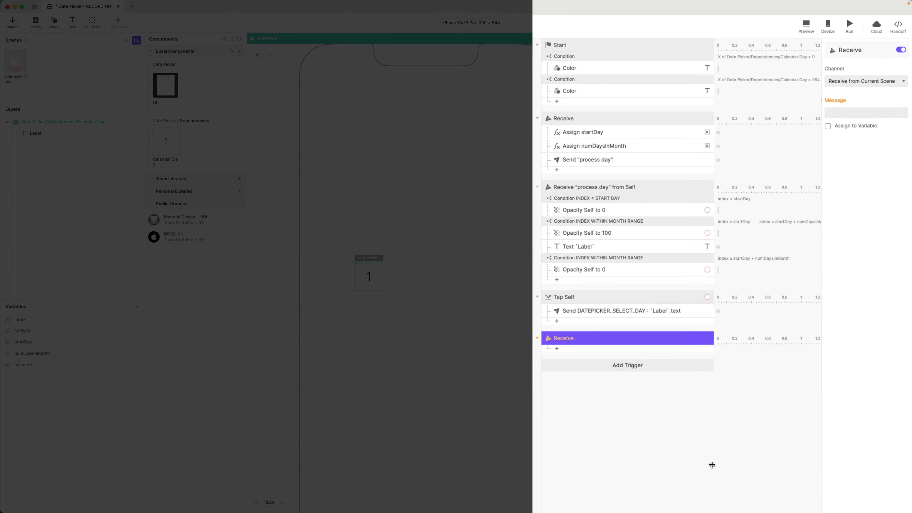
click(864, 82)
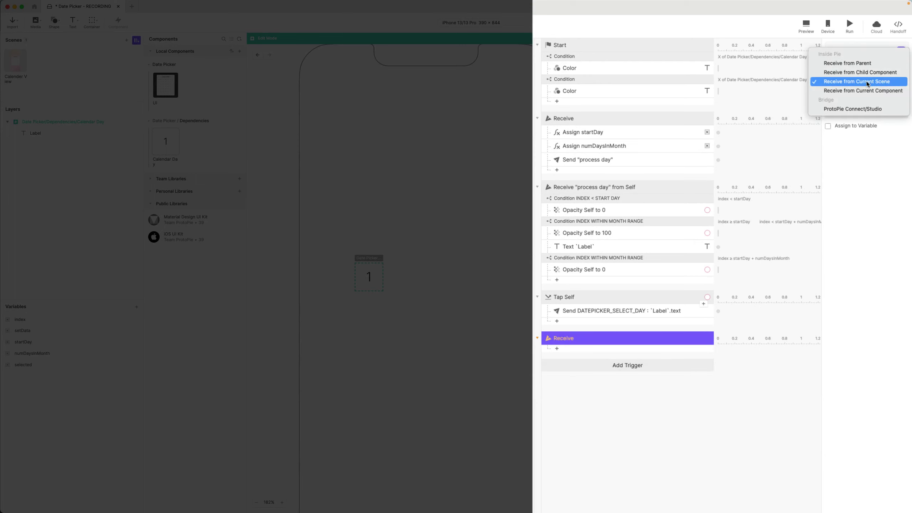
click(868, 82)
click(860, 111)
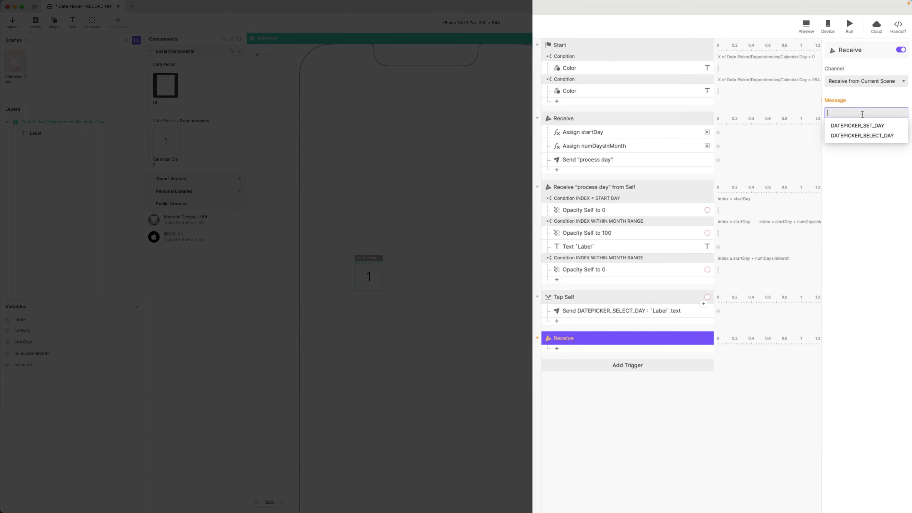
click(865, 136)
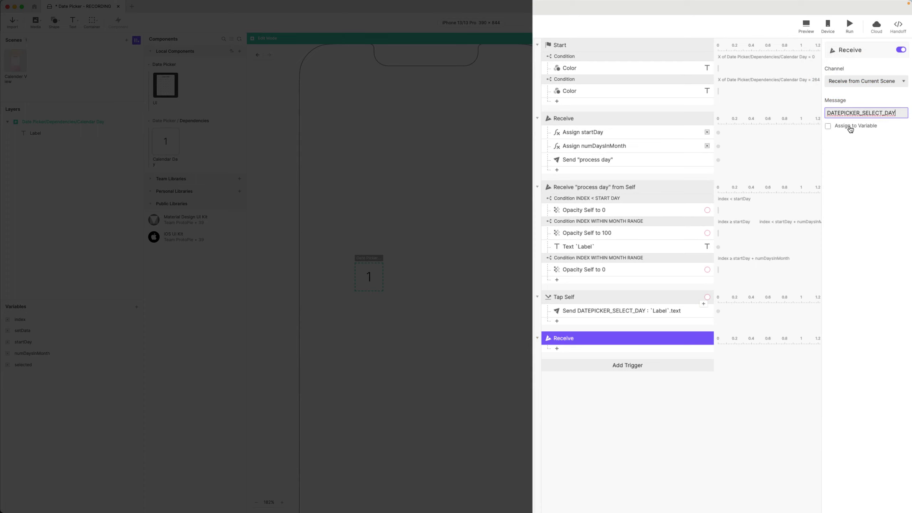
click(849, 126)
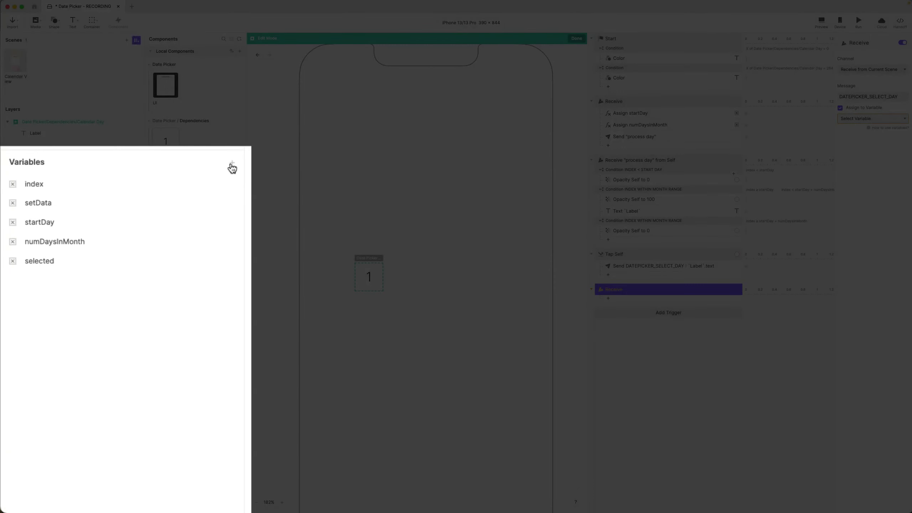
Step: Create another variable in the Calendar Day component named "selectedDay"
click(169, 259)
double_click(24, 345)
text(selecte)
text(ay)
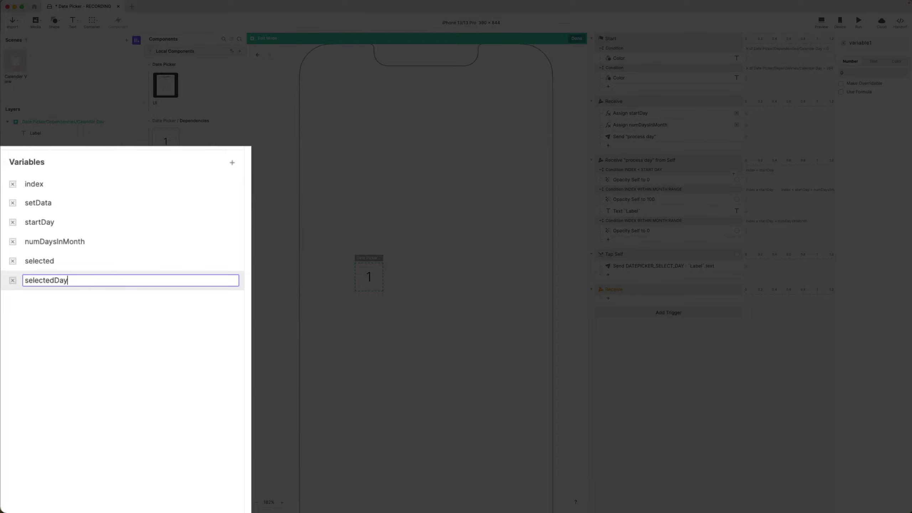
key(Return)
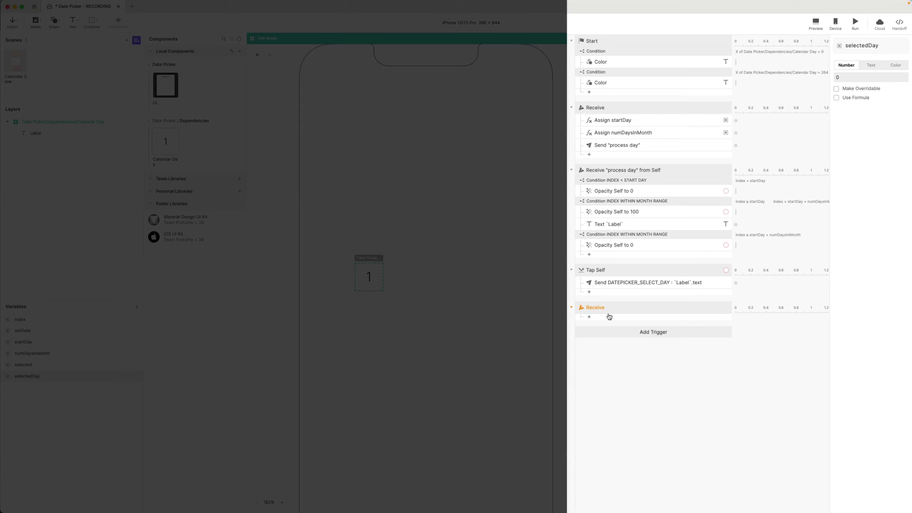
Step: Assign the value received by the new Receive trigger to the selectedDay variable
click(619, 310)
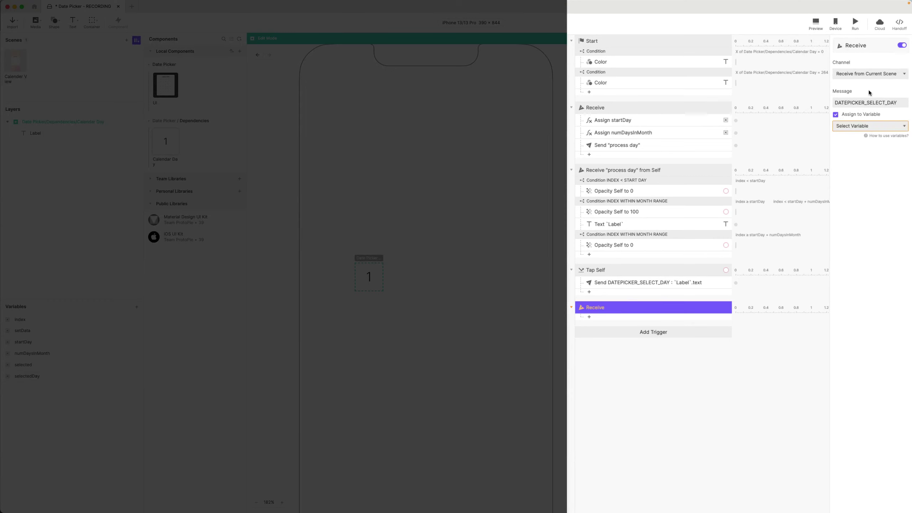
click(862, 125)
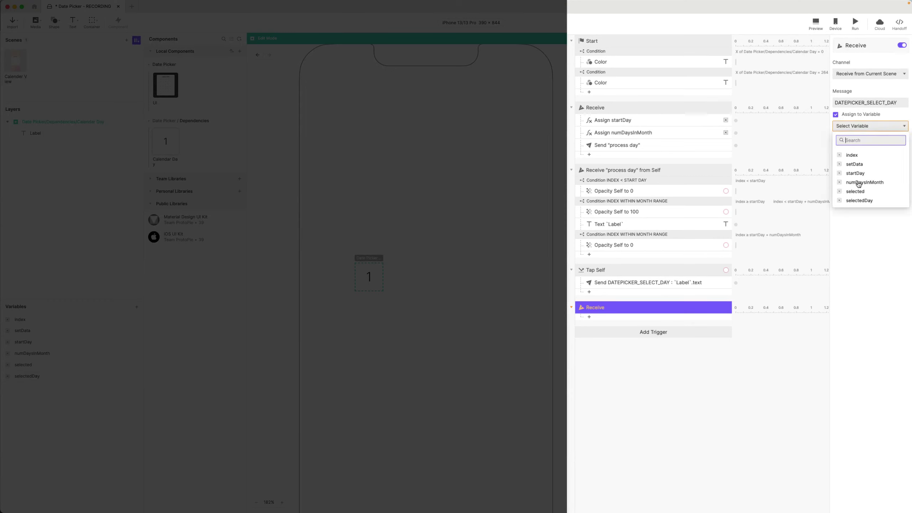
click(871, 201)
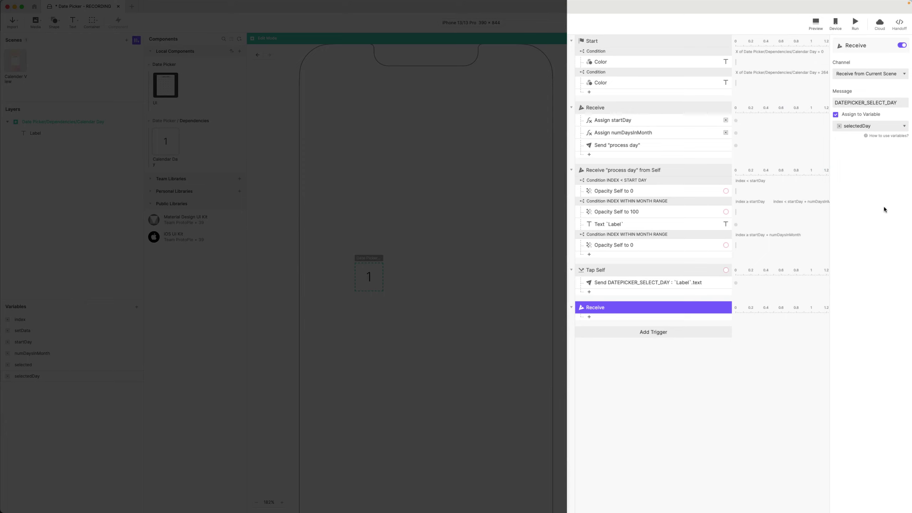
Step: Copy the message name and rename the new trigger as "Receive DATEPICKER_SELECT_DAY"
click(881, 103)
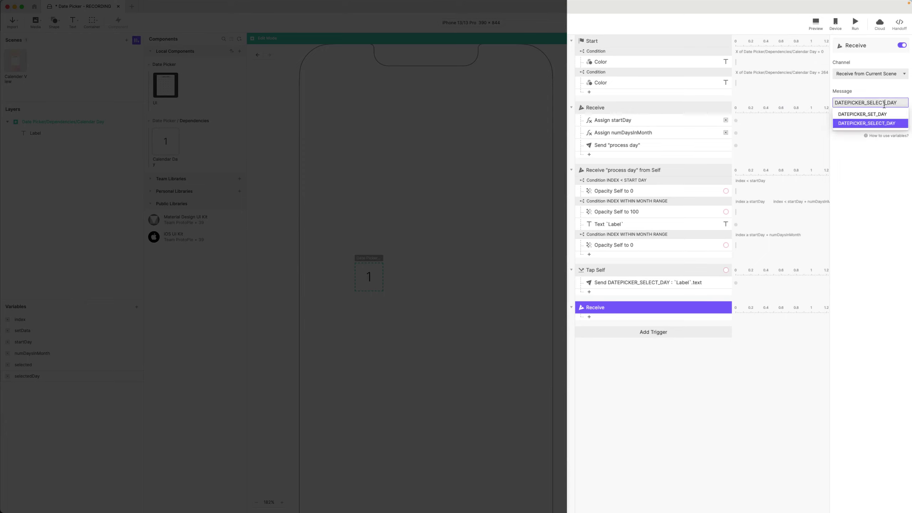
double_click(881, 103)
key(super+c)
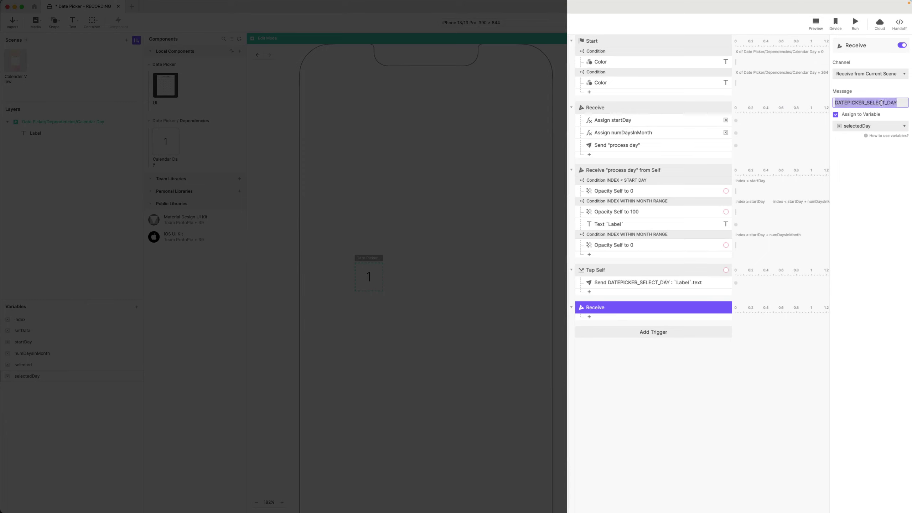
double_click(598, 307)
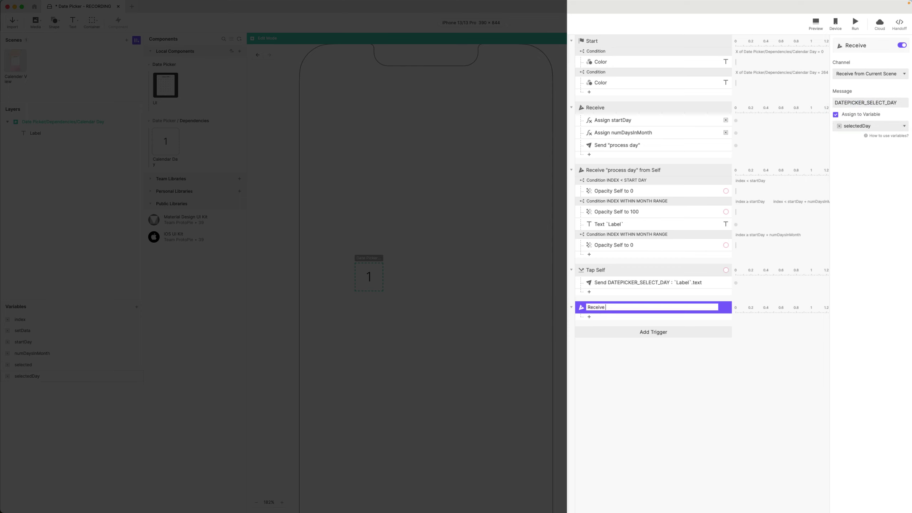
key(super+v)
key(Return)
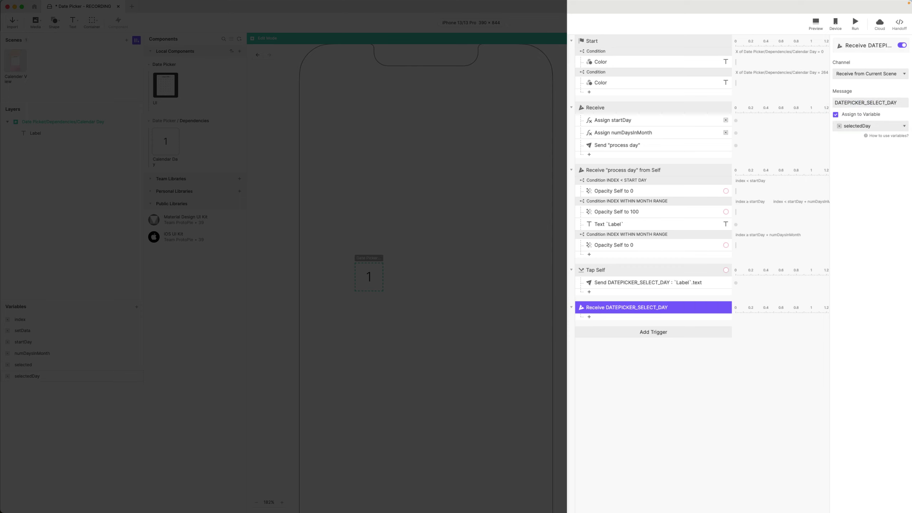
Step: Add a condition under Receive DATEPICKER_SELECT_DAY that checks whether selectedDay equals the Text of Label
click(589, 316)
click(664, 497)
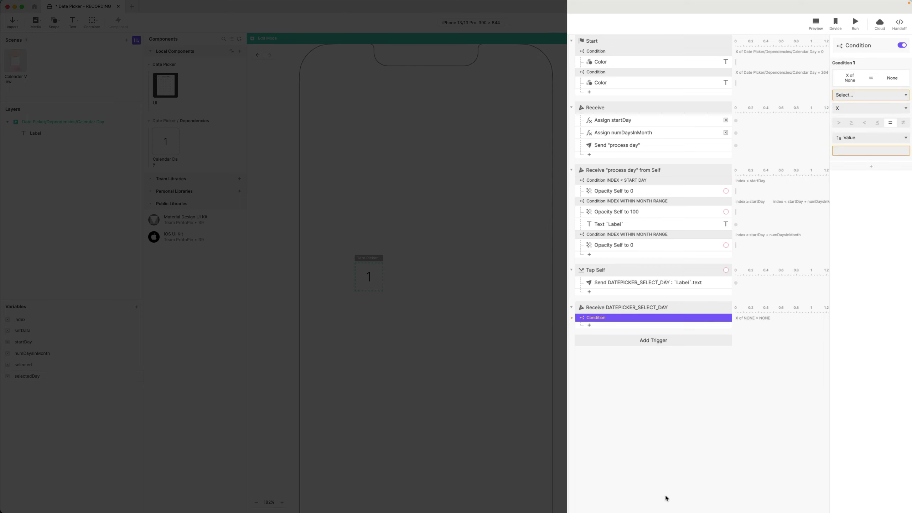
click(850, 97)
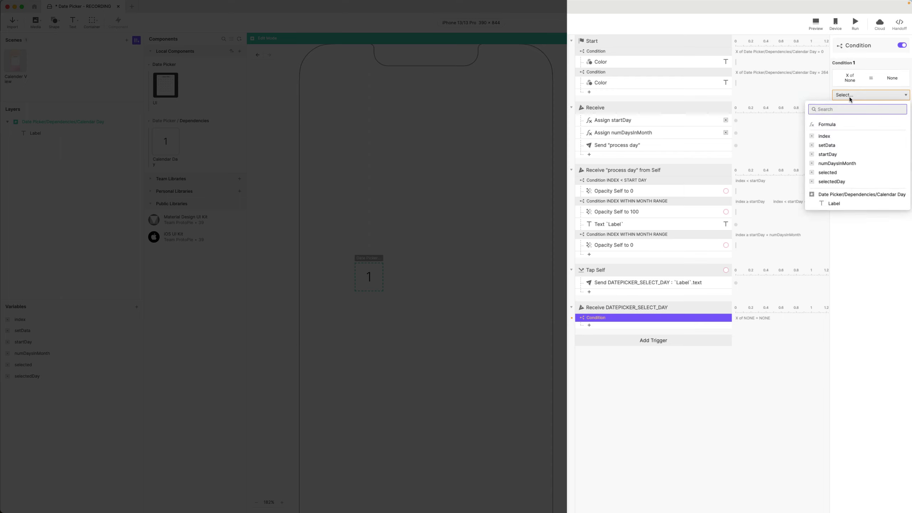
click(840, 182)
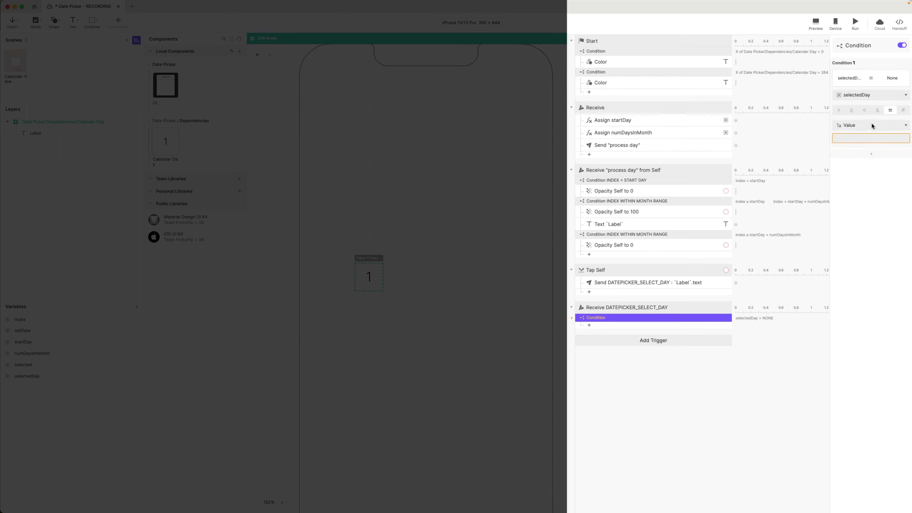
click(871, 122)
click(836, 246)
click(859, 141)
scroll(859, 216, down, 5)
click(855, 265)
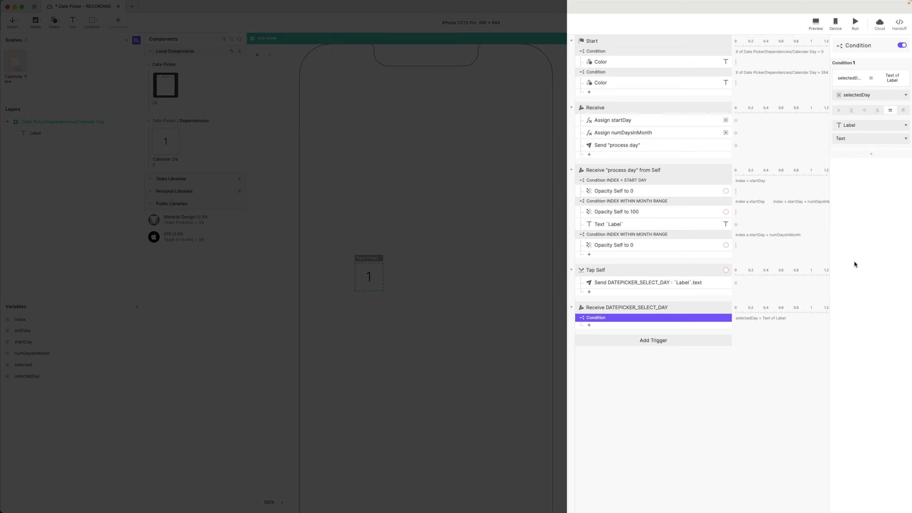
Step: Add an Assign response under the selectedDay condition and bring up its choice of variables
click(592, 325)
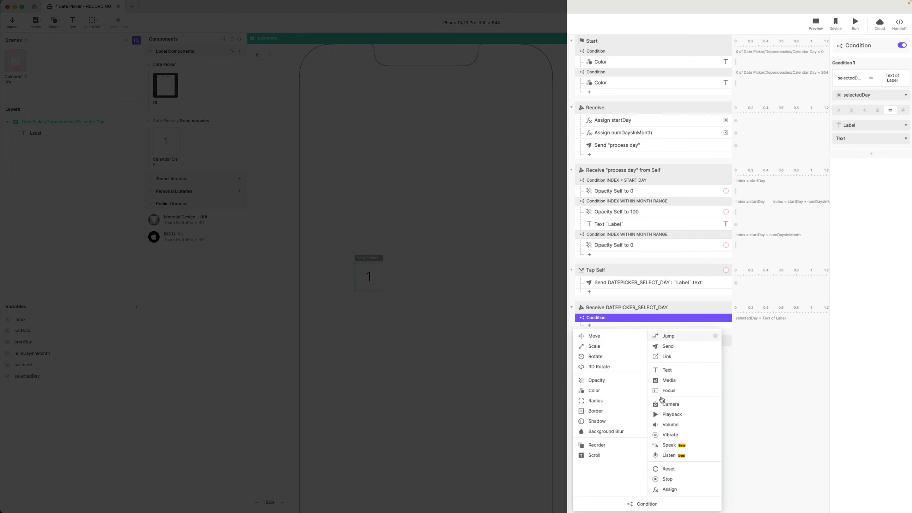
click(671, 489)
click(875, 56)
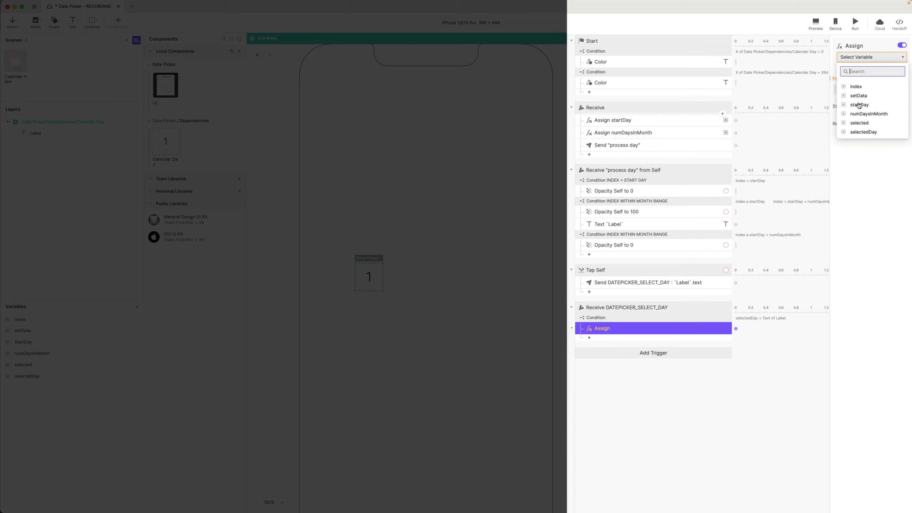
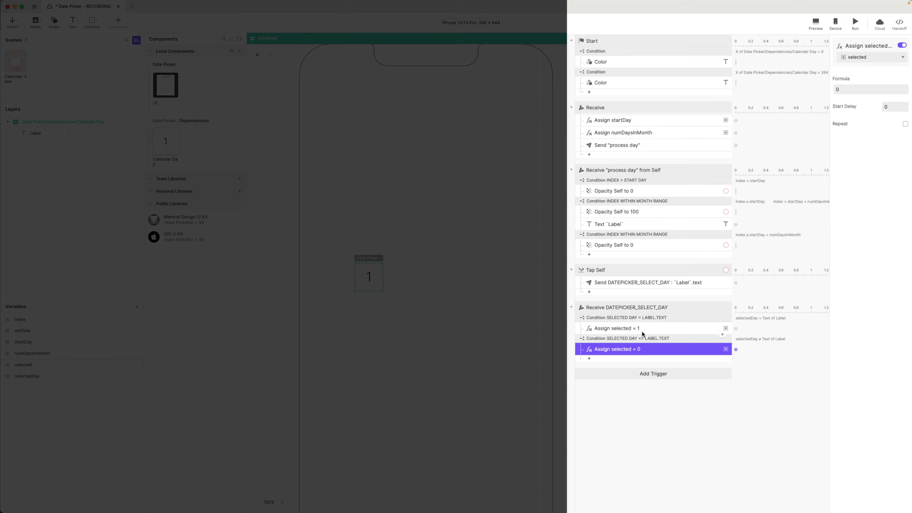
Step: Add a Range trigger on the selected variable that fires when its value is at least 1
click(637, 409)
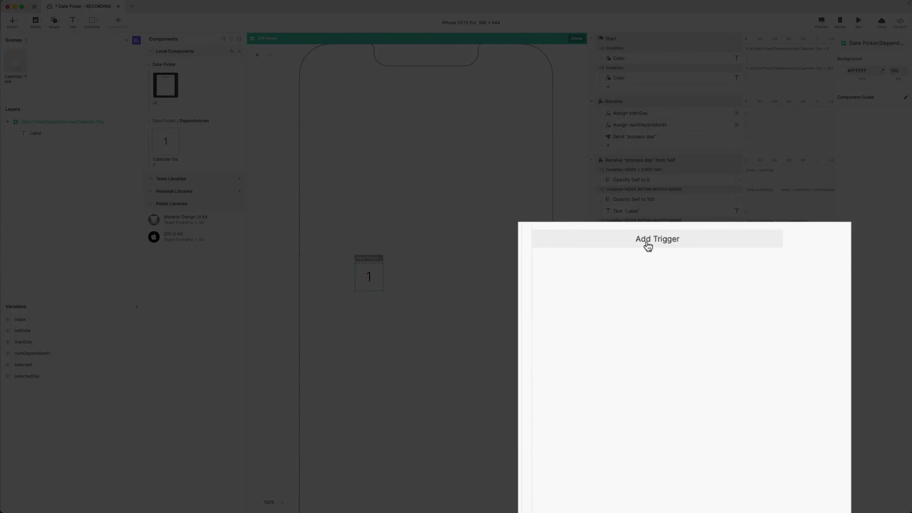
click(670, 352)
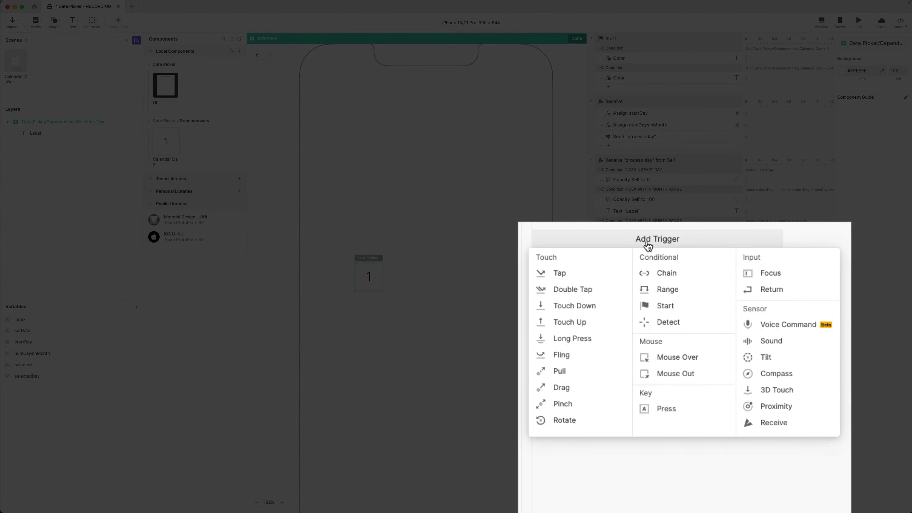
click(668, 290)
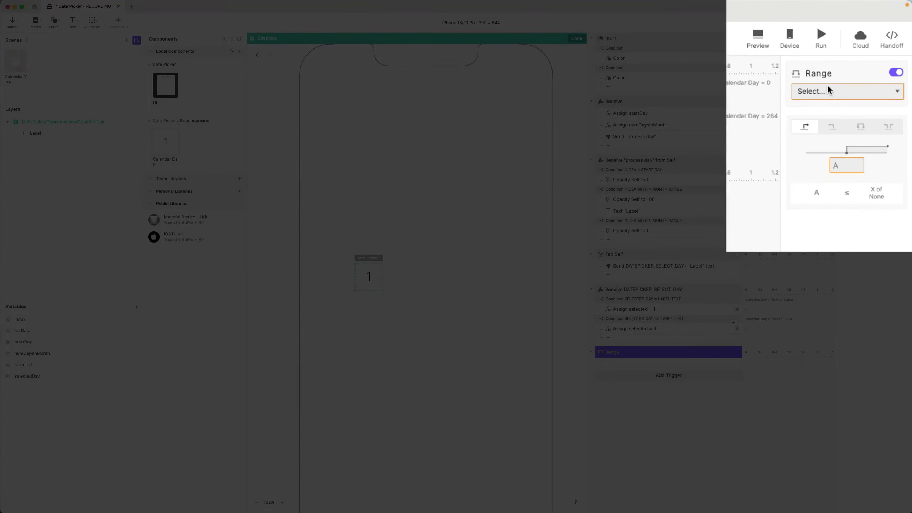
click(834, 91)
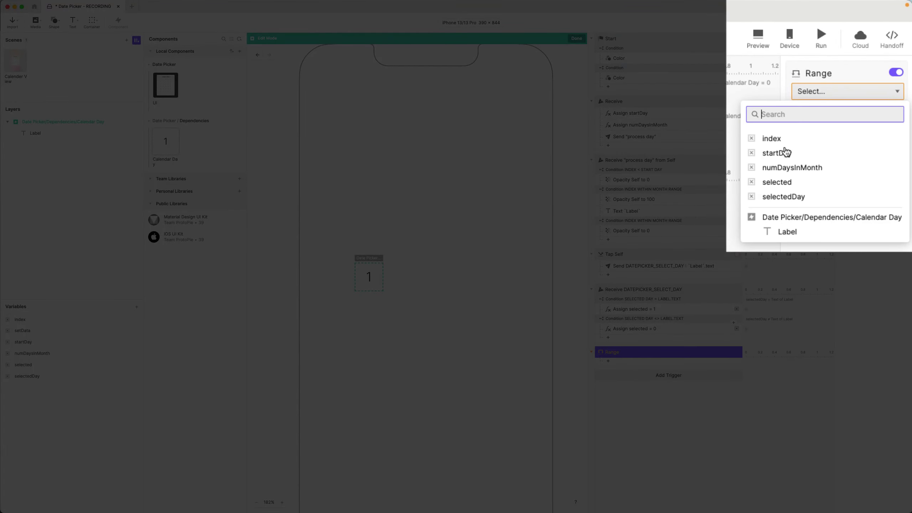
click(778, 181)
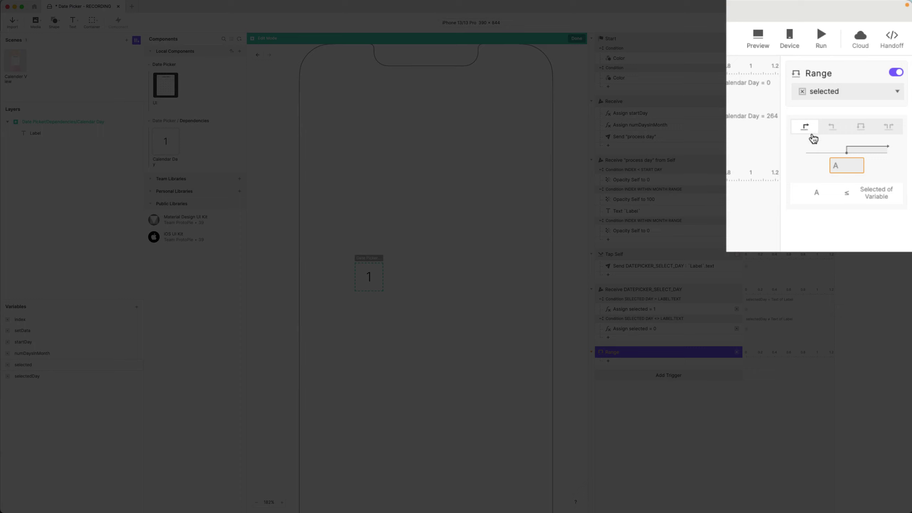
click(847, 166)
text(1)
key(Return)
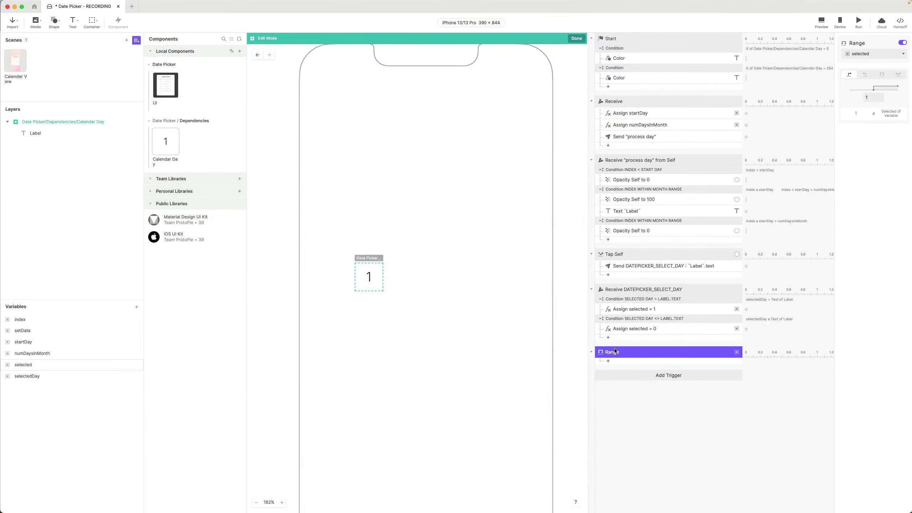
Step: Rename the new Range trigger as "Range 1:SELECTED"
double_click(615, 352)
text(1:)
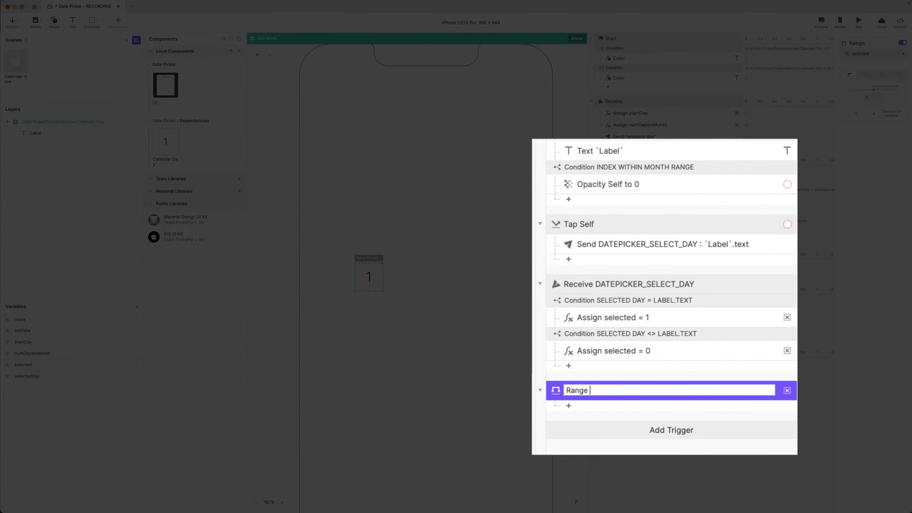
text(SELECTED)
key(Return)
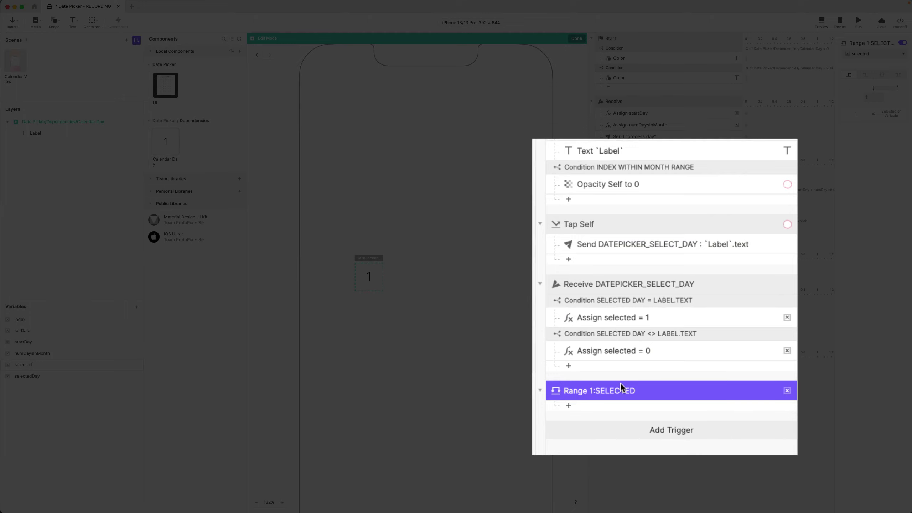
Step: Add a Color response under Range 1:SELECTED that targets the Calendar Day component and bring up its fill colour choice
click(588, 410)
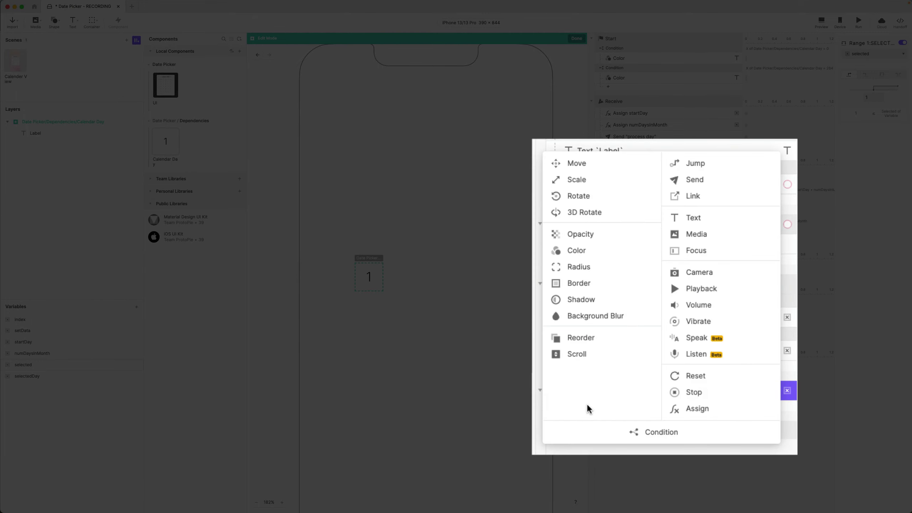
click(581, 248)
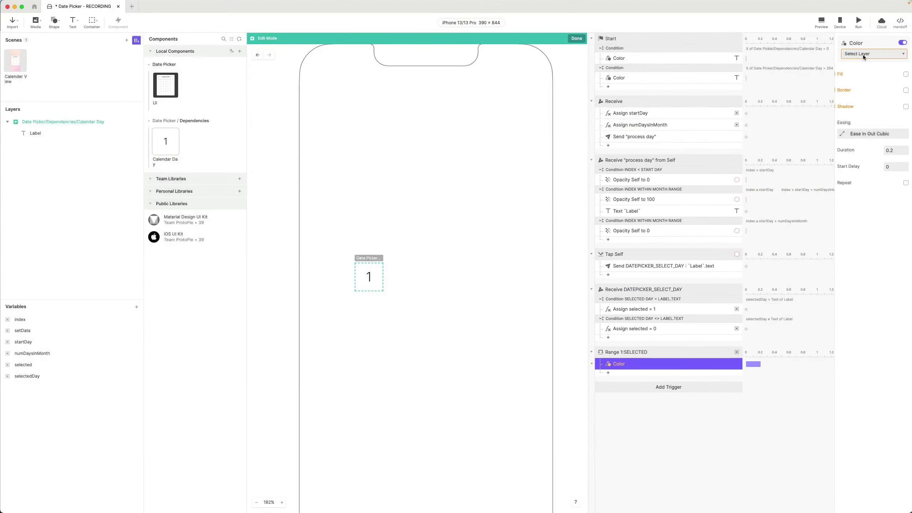
click(863, 54)
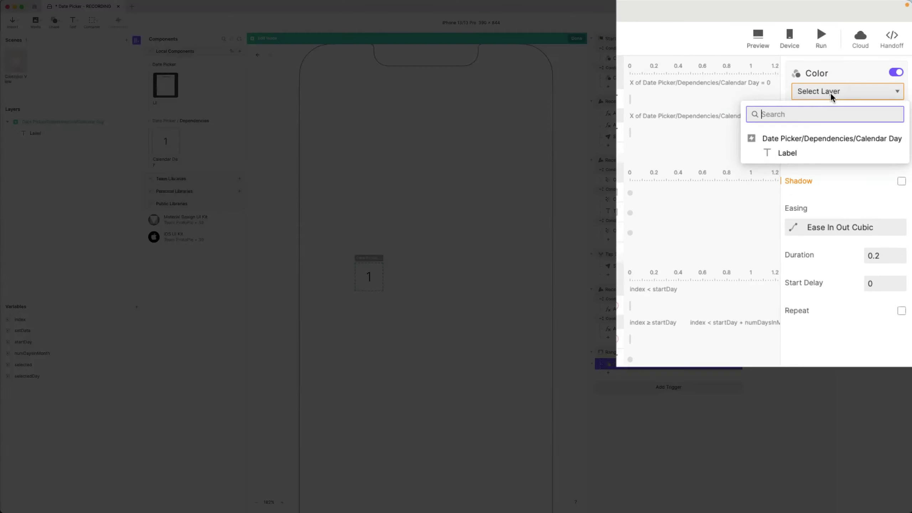
click(797, 140)
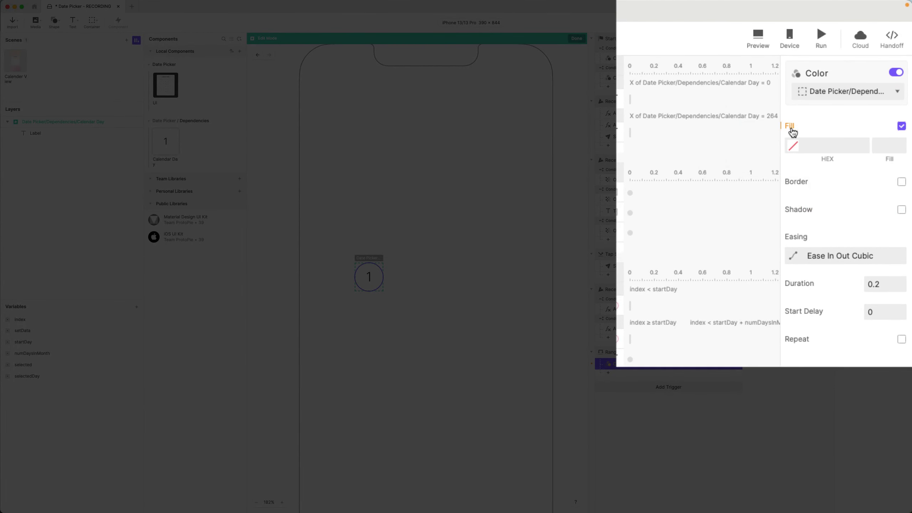
click(791, 146)
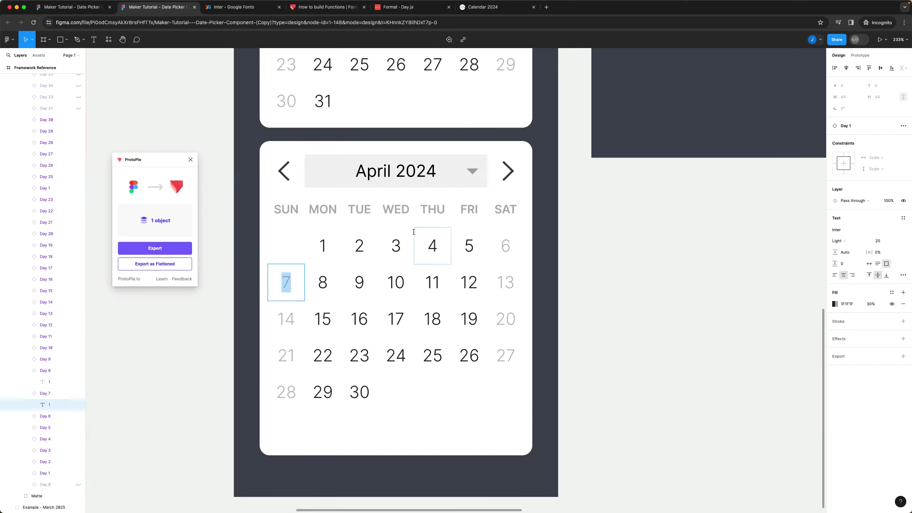
Step: Switch to the Figma design and copy the fill colour value of the highlighted day 24 in the January 2024 calendar
scroll(389, 233, down, 10)
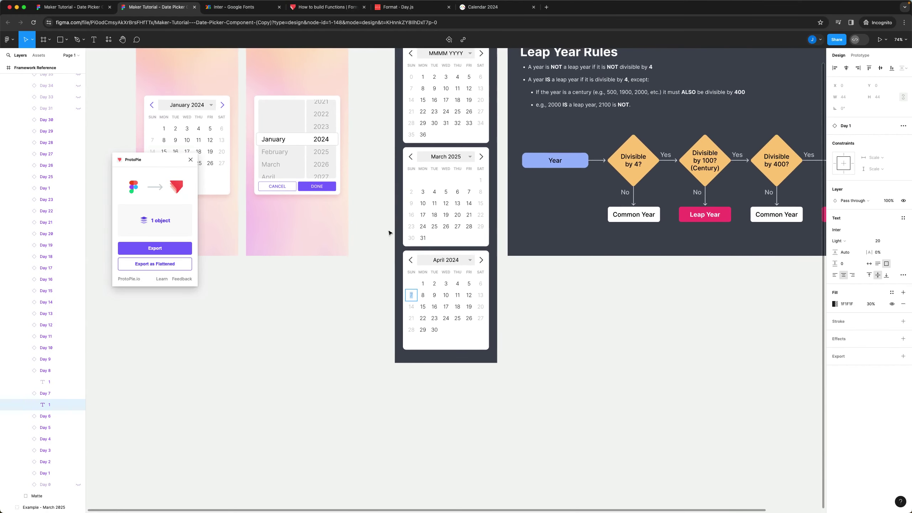
scroll(389, 232, left, 5)
scroll(304, 170, up, 10)
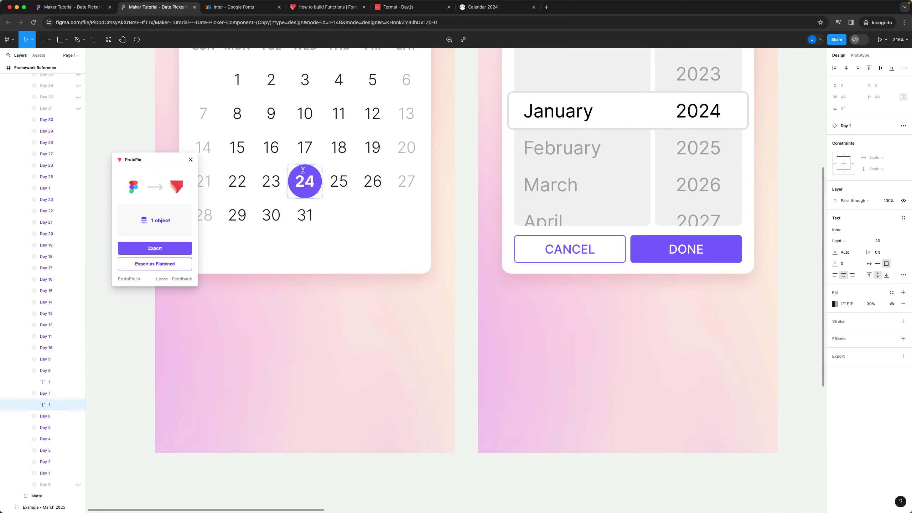
click(303, 171)
click(848, 272)
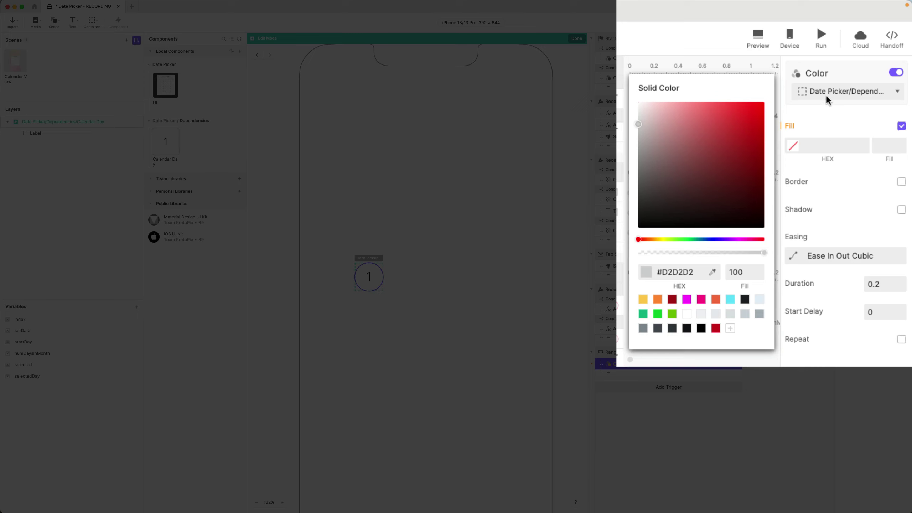
Step: Switch back to ProtoPie and set the Color response's fill to #8169FF
click(825, 153)
click(830, 140)
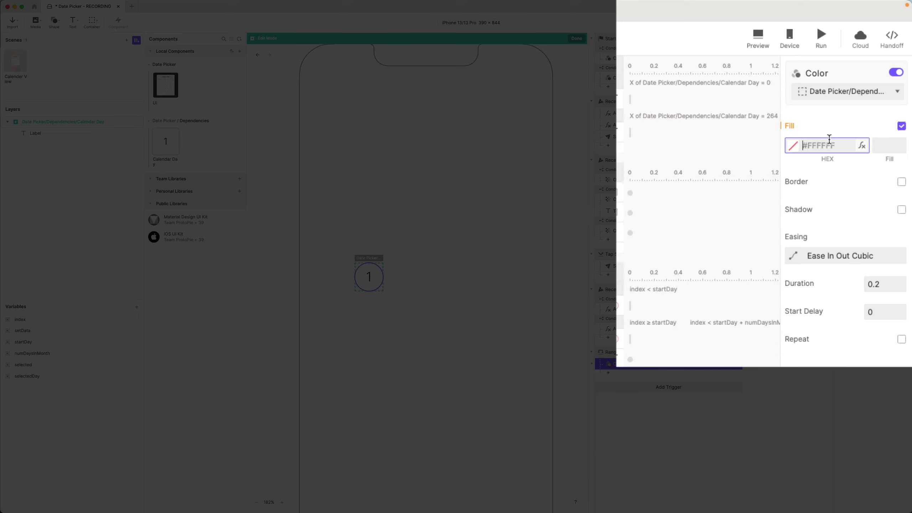
text(#8169FF)
key(Return)
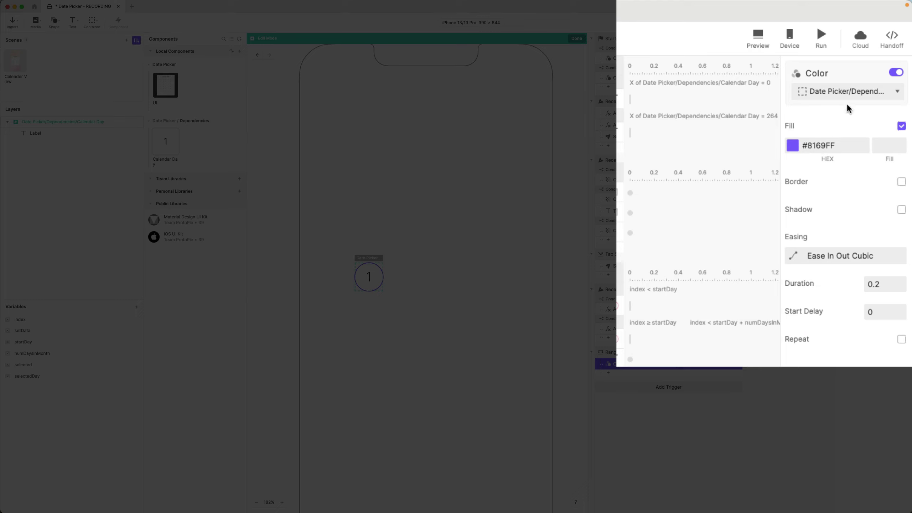
Step: Set the fill Color response's duration to 0 and rename it as "Color Background Fill"
click(886, 285)
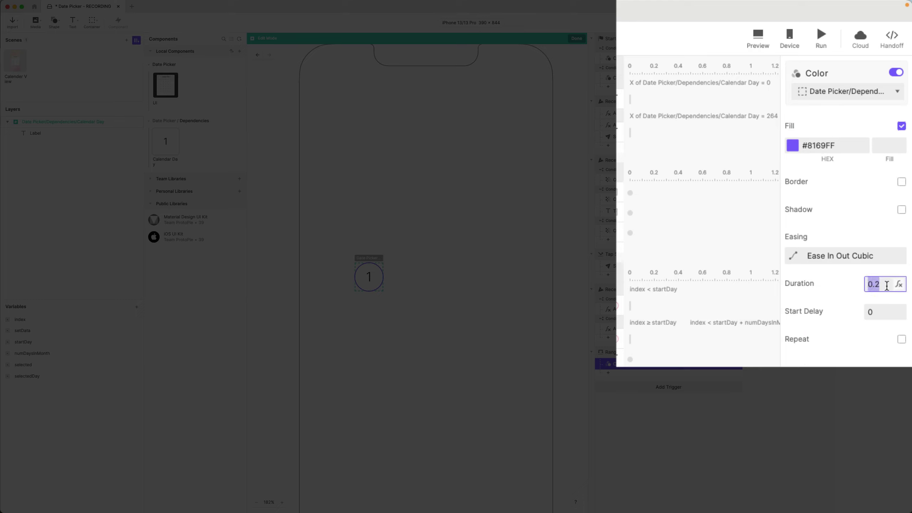
text(0)
key(Return)
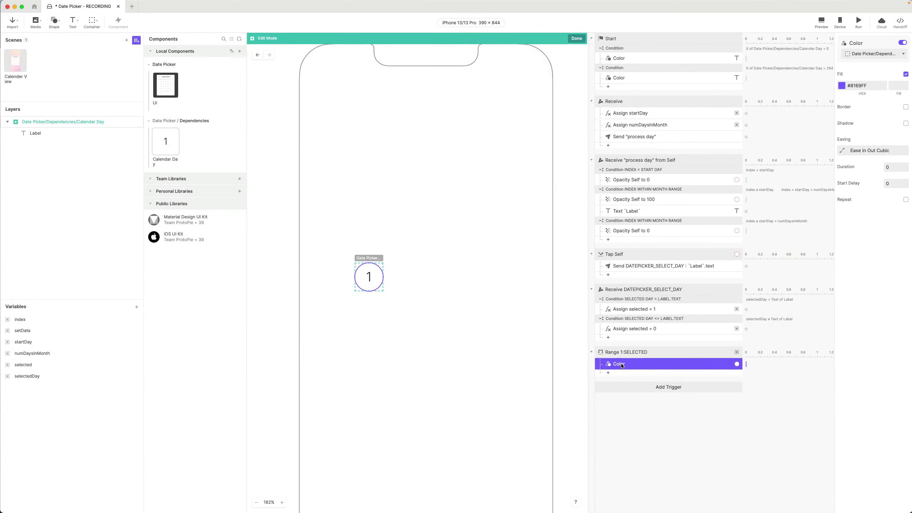
double_click(641, 365)
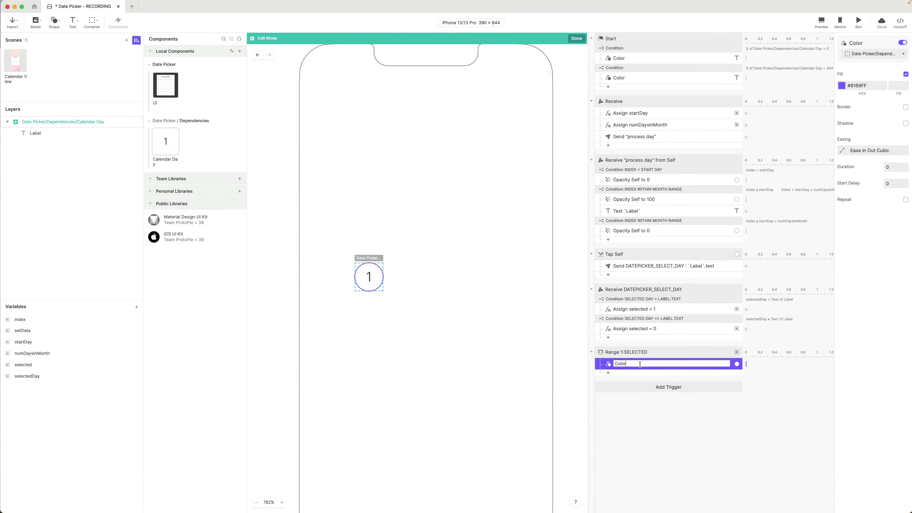
text(Background Fill)
key(Return)
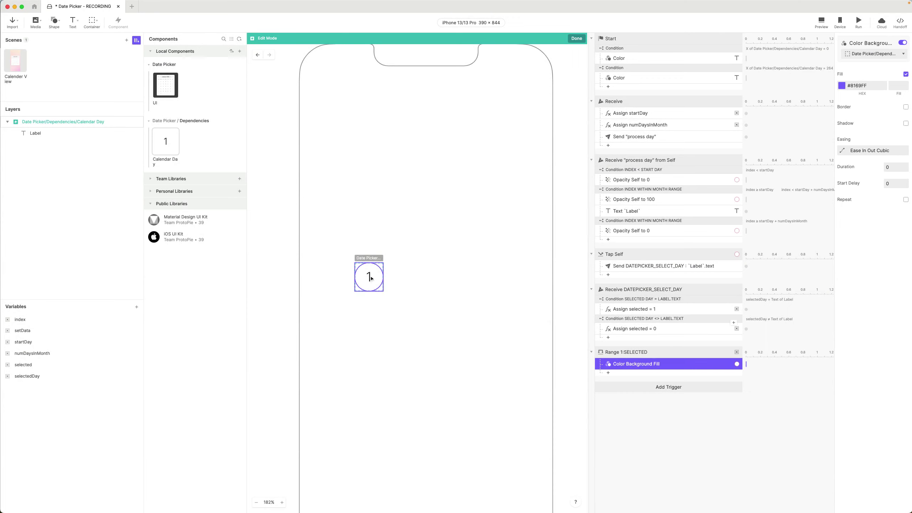
Step: Add a second Color response under Range 1:SELECTED that turns the Label's text colour to #FFFFFF
click(625, 373)
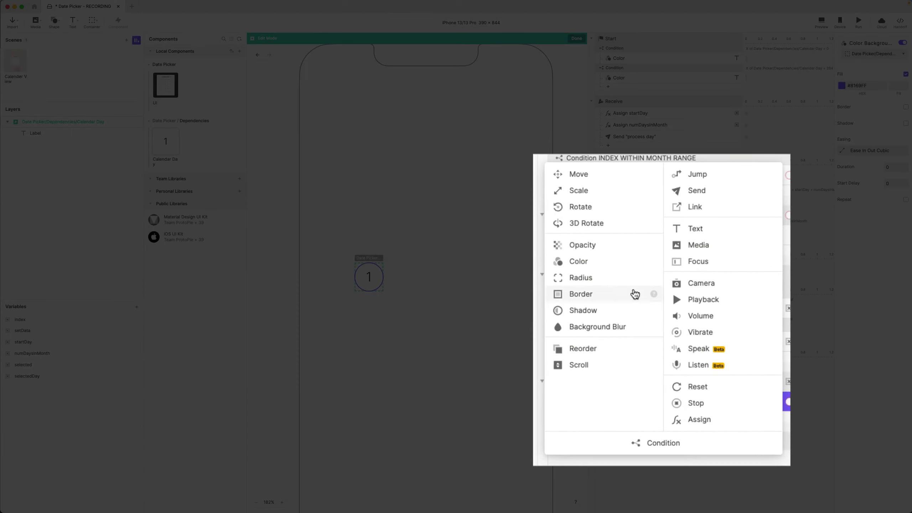
click(576, 261)
click(880, 52)
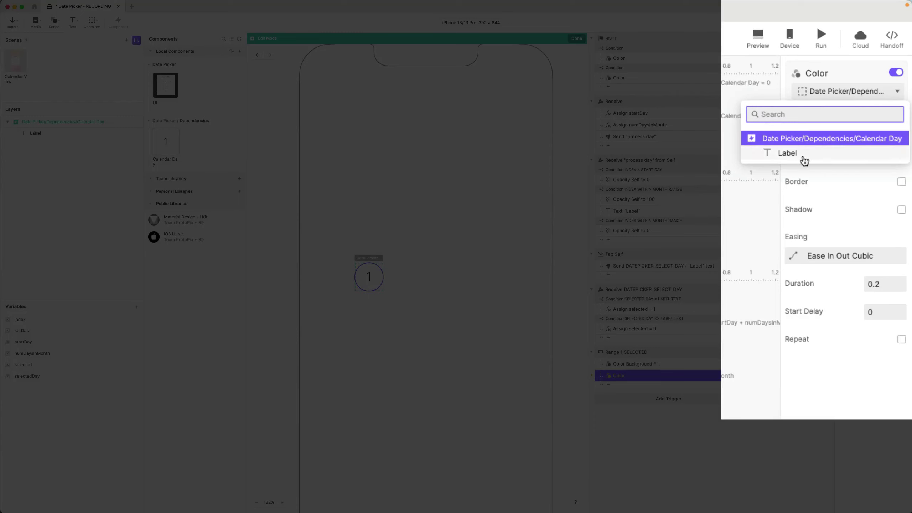
click(848, 92)
click(811, 142)
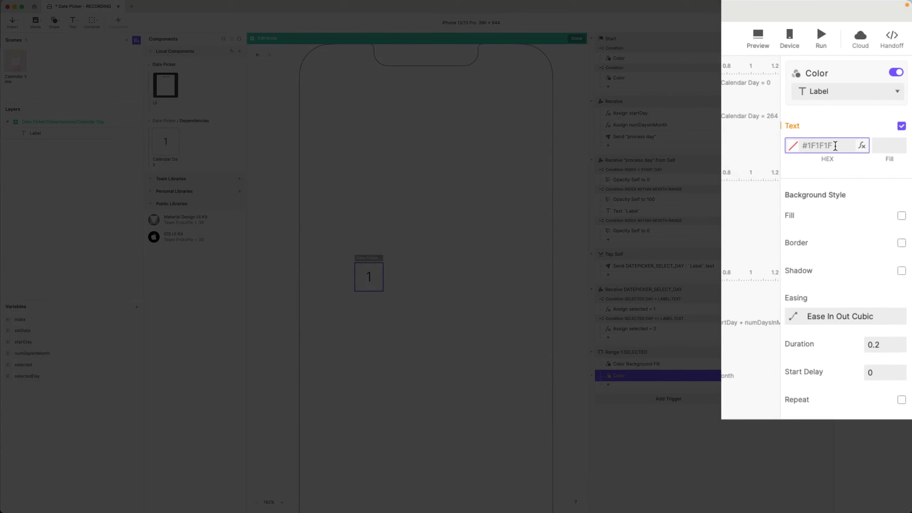
text(#FFFFFF)
key(Return)
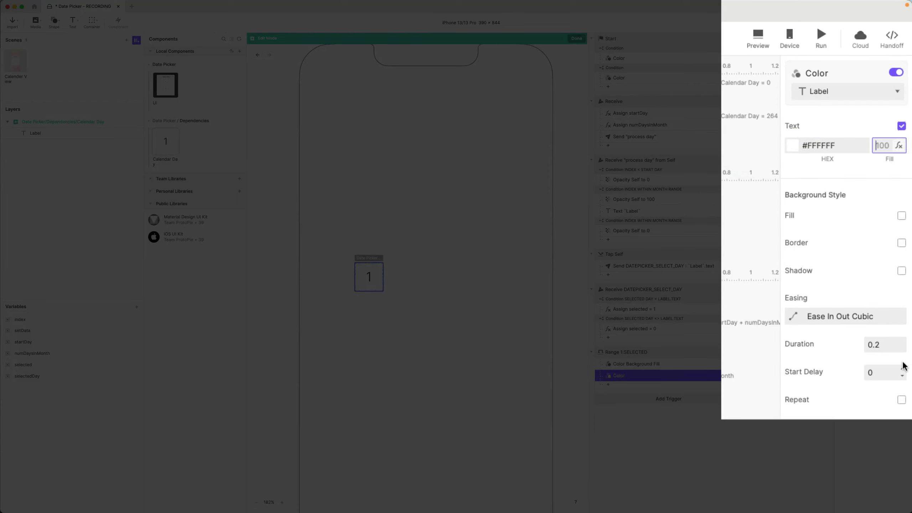
Step: Set the Label Color response's duration to 0 and rename it as "Color Label to white"
click(886, 345)
key(super+a)
text(0)
key(Return)
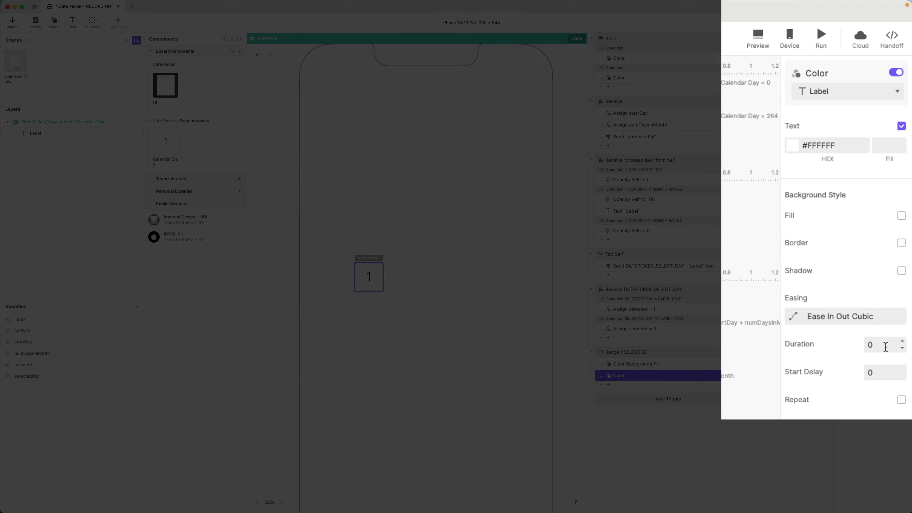
double_click(622, 378)
text(Lab)
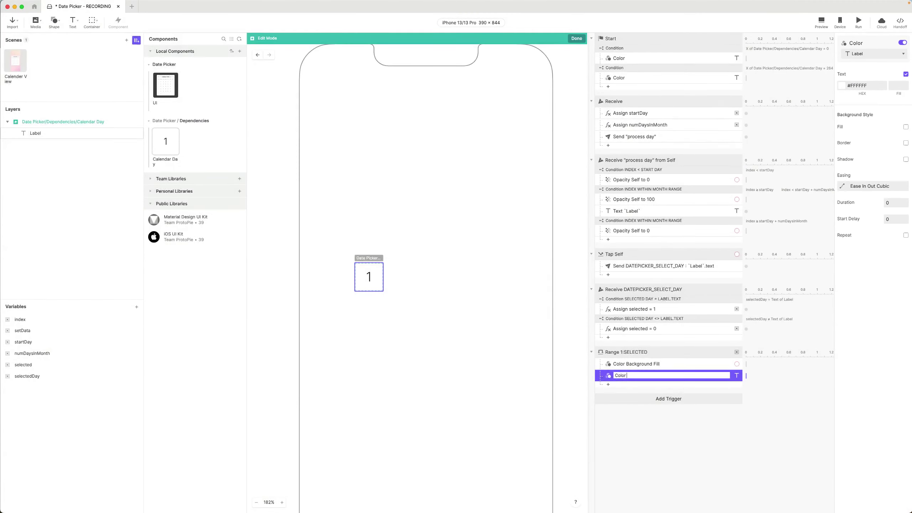
text(el to white)
key(Return)
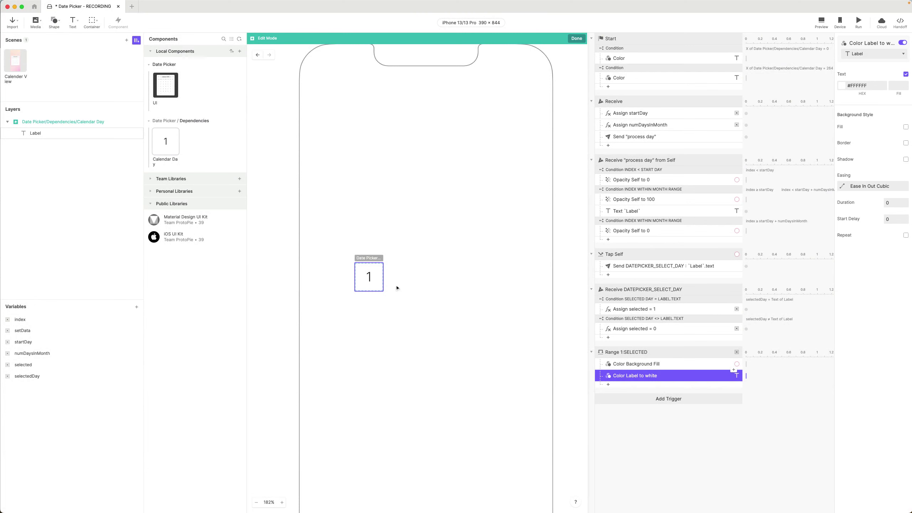
Step: Switch to the Figma design and compare the font weights of the unselected day 23 and the selected day 24
key(super+Tab)
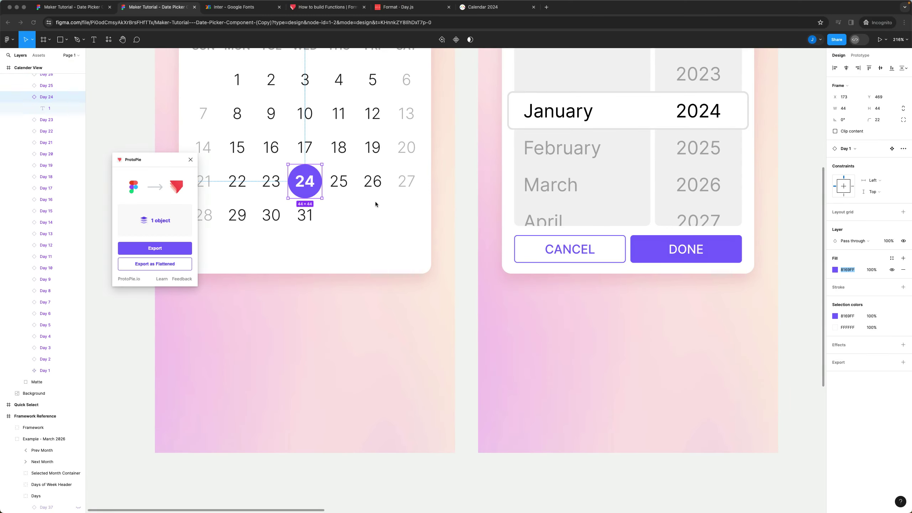
double_click(268, 186)
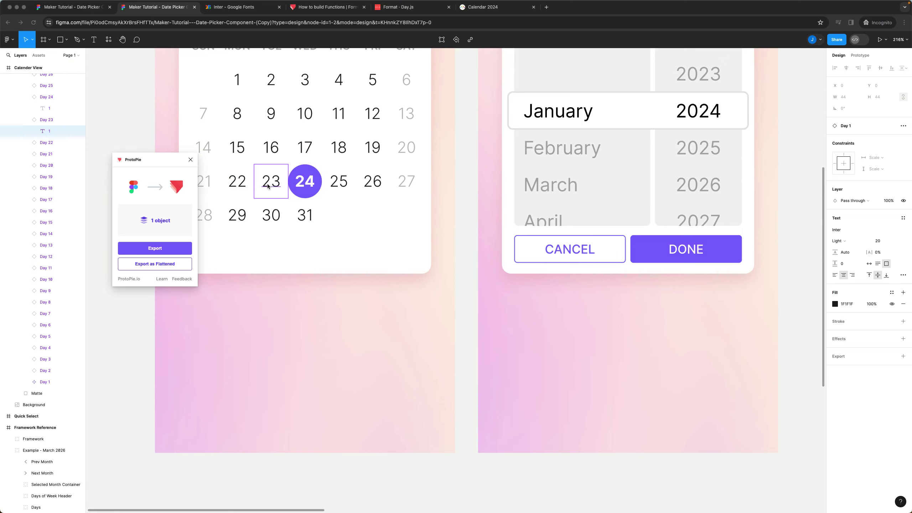
double_click(268, 186)
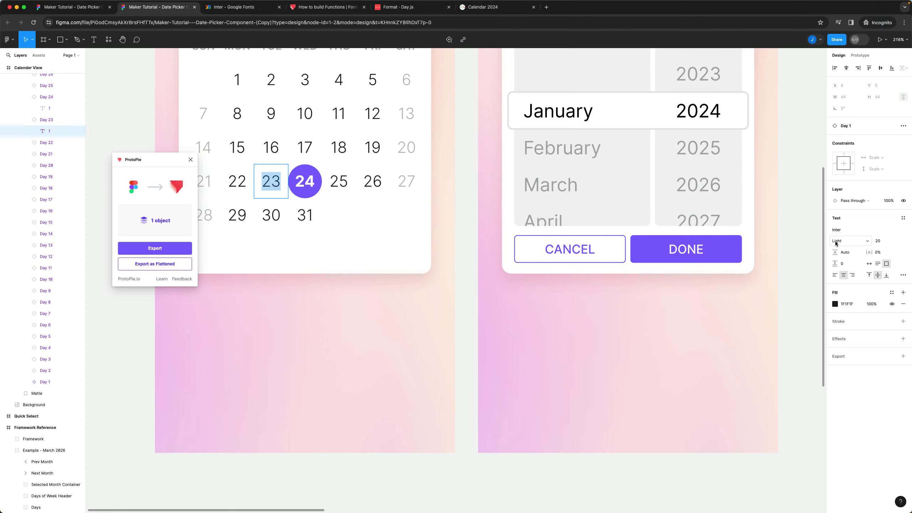
click(305, 181)
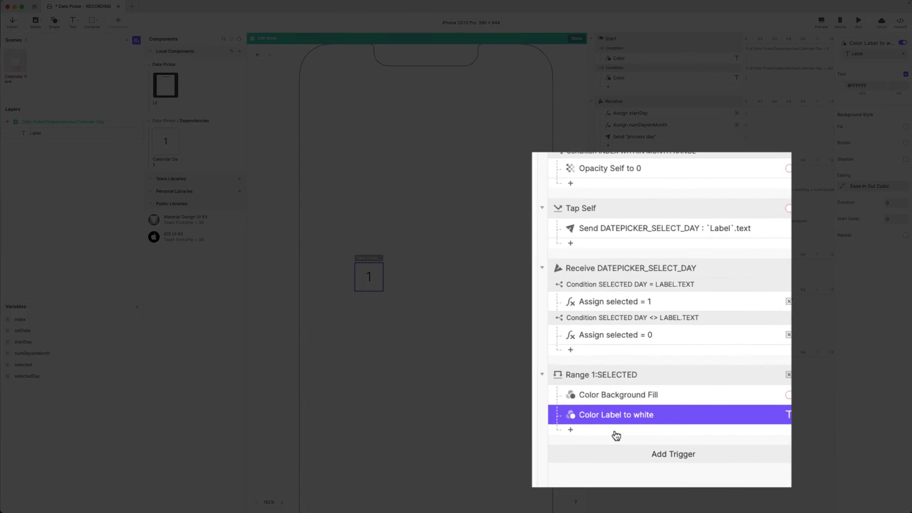
Step: Add a Text response under Range 1:SELECTED that sets the Label's font to Inter with Bold weight
click(616, 435)
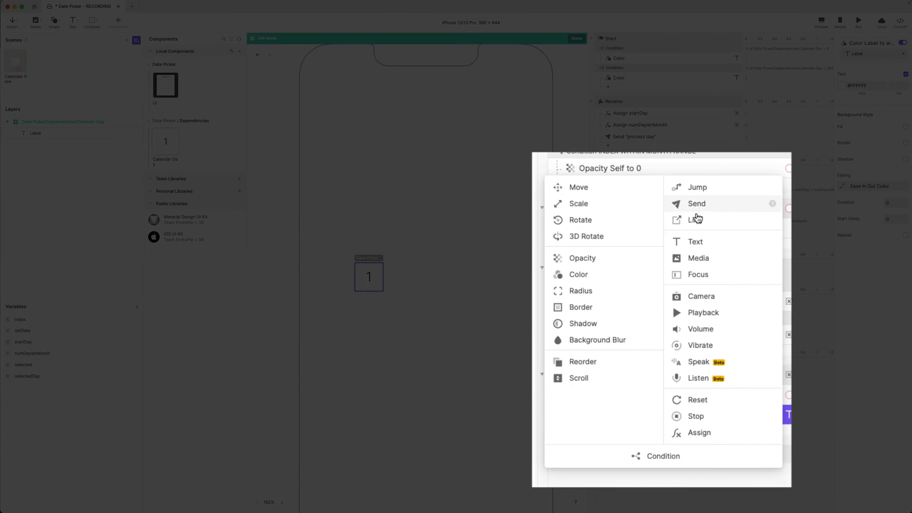
click(699, 243)
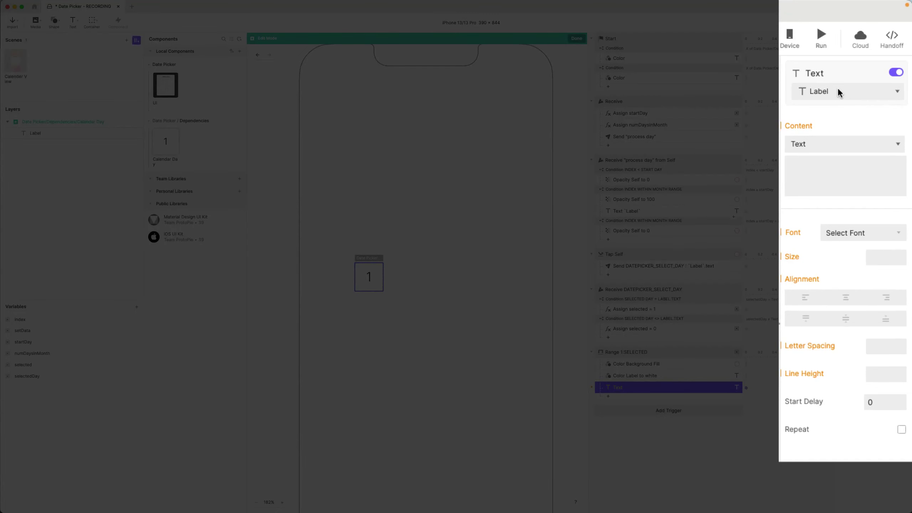
click(880, 236)
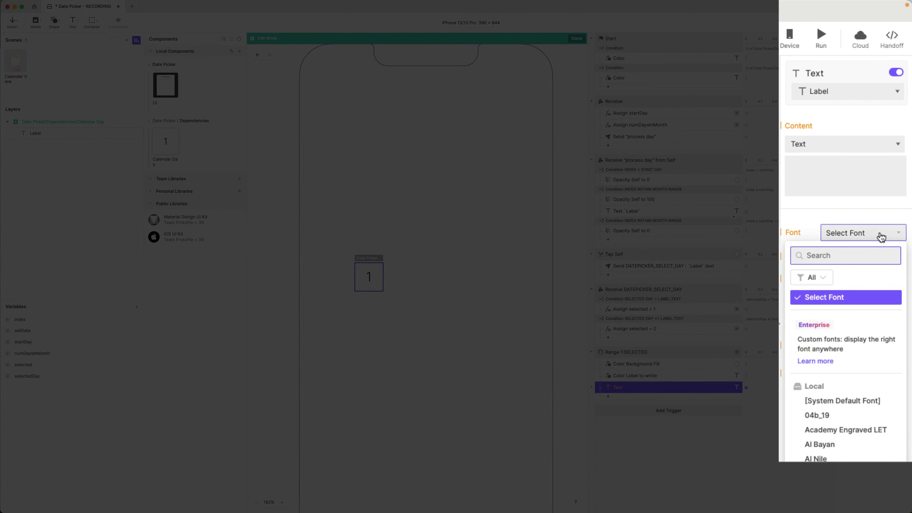
text(inter)
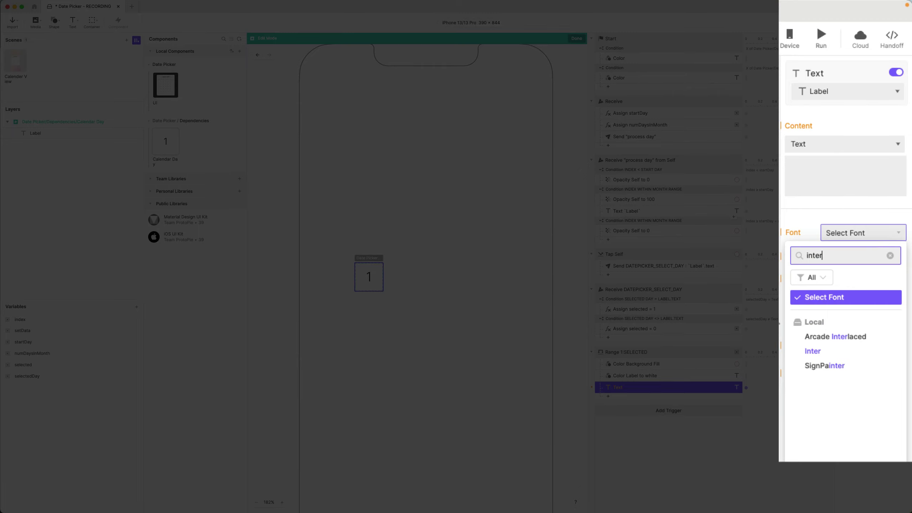
click(812, 351)
click(860, 256)
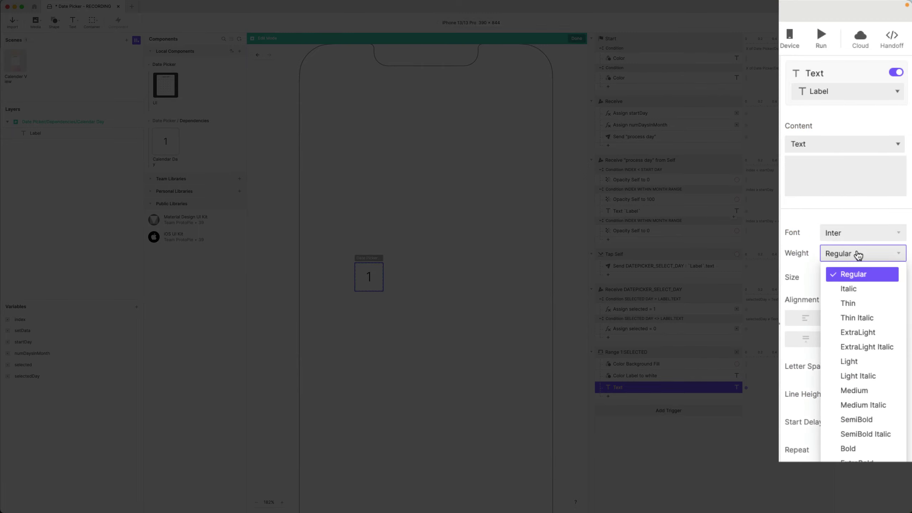
click(848, 448)
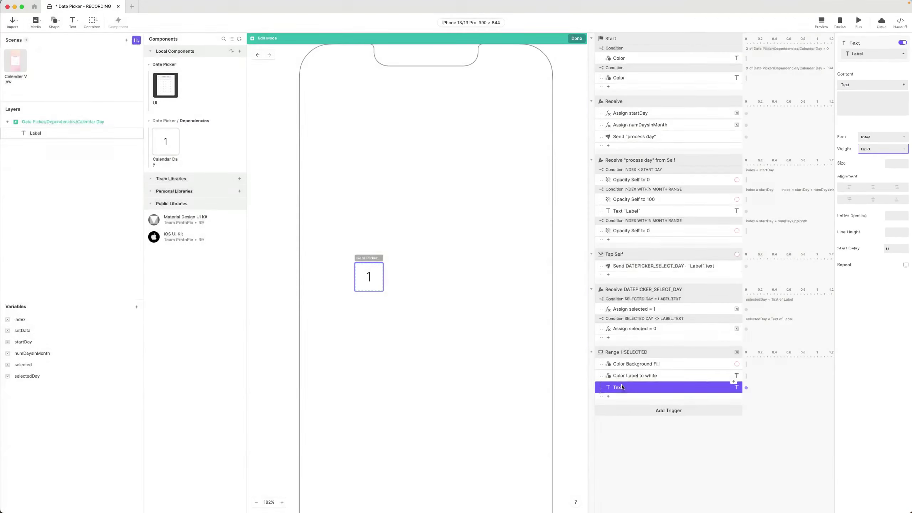
Step: Rename the new Text response under Range 1:SELECTED as "Text Label weight to Bold"
double_click(620, 389)
text(Labe)
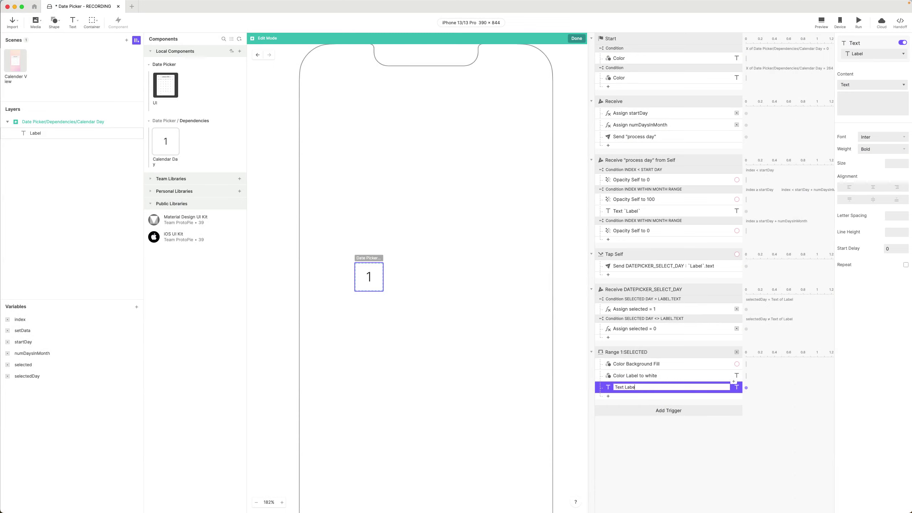
text(l weight to Bold)
key(Return)
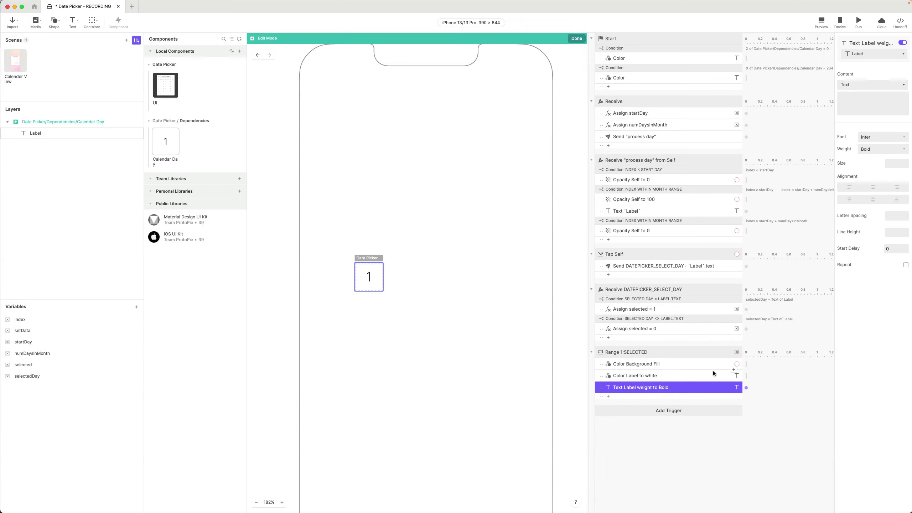
Step: Duplicate the Range 1:SELECTED trigger and make the copy fire when the selected variable is less than or equal to 0
click(673, 353)
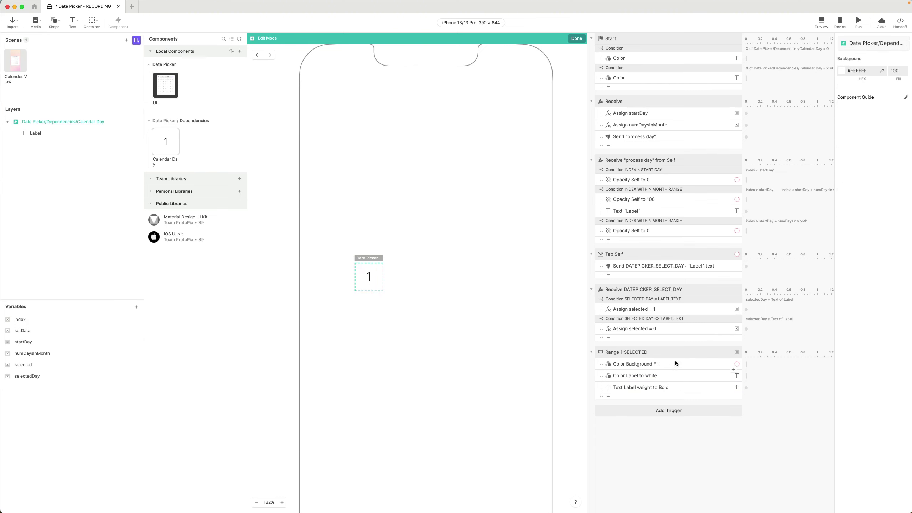
key(super+d)
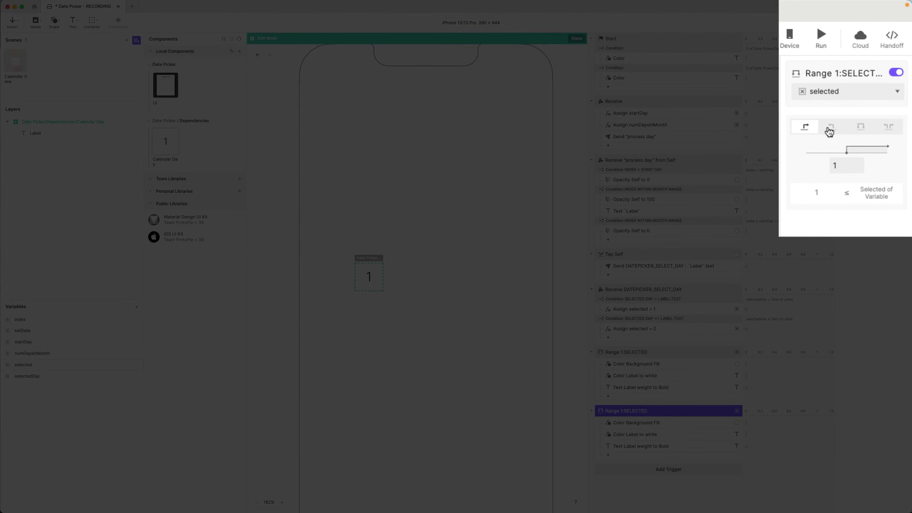
click(832, 129)
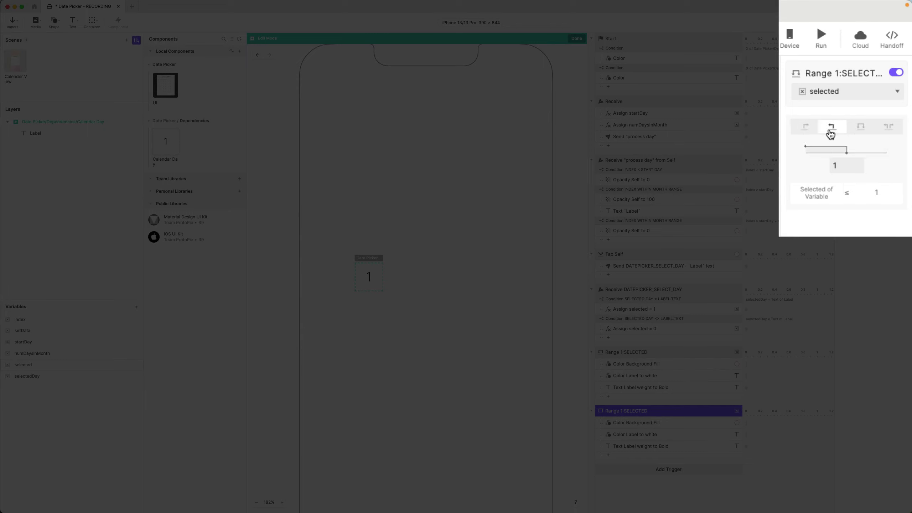
drag(845, 166, 816, 166)
text(0)
key(Return)
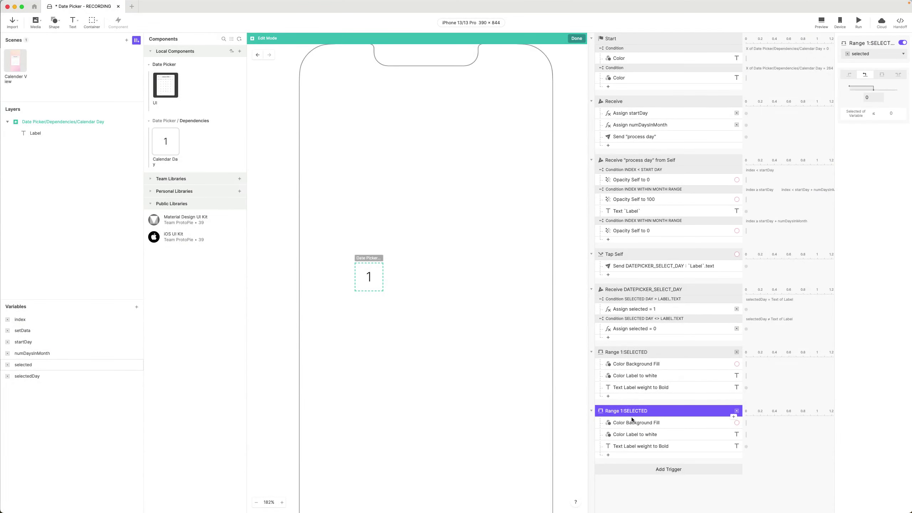
Step: Rename the duplicated range trigger as "Range 0:UNSELECTED"
double_click(632, 419)
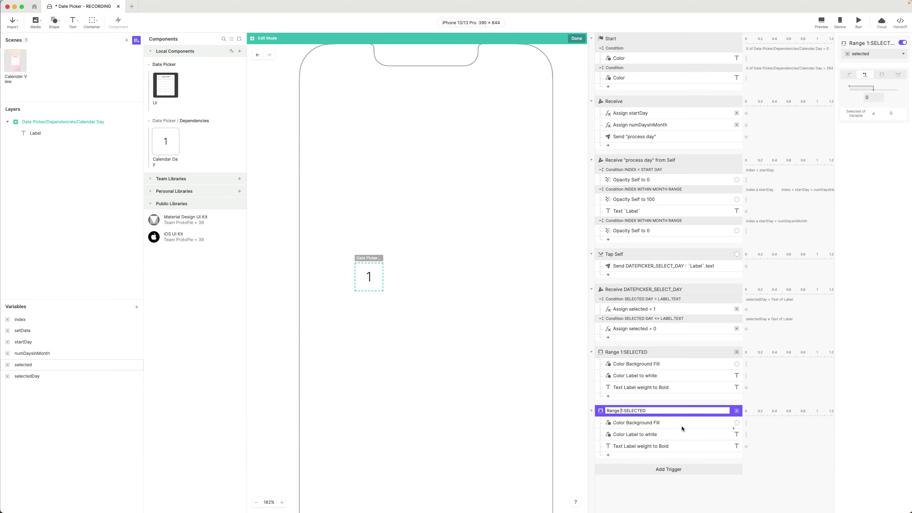
key(BackSpace)
text(0:UN)
key(Return)
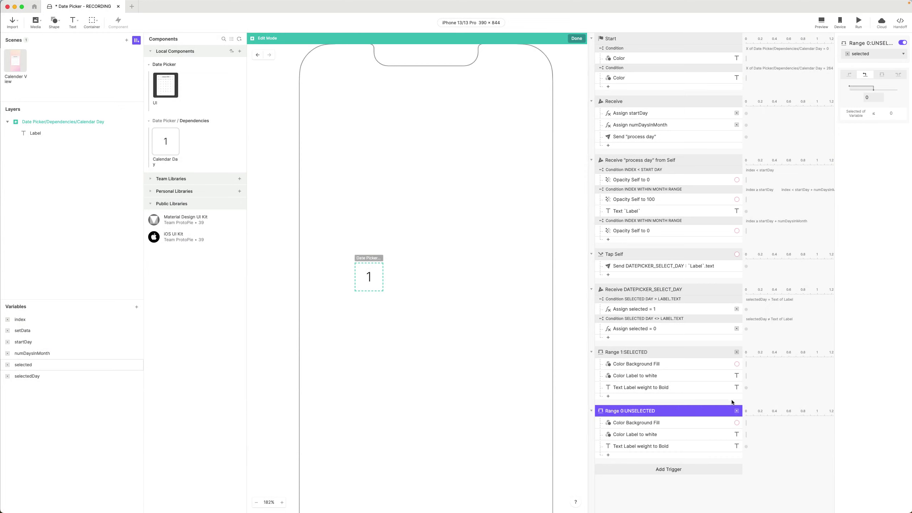
Step: Set the fill colour of Color Background Fill under Range 0:UNSELECTED to #FFFFFF and edit its fill opacity
scroll(680, 428, down, 2)
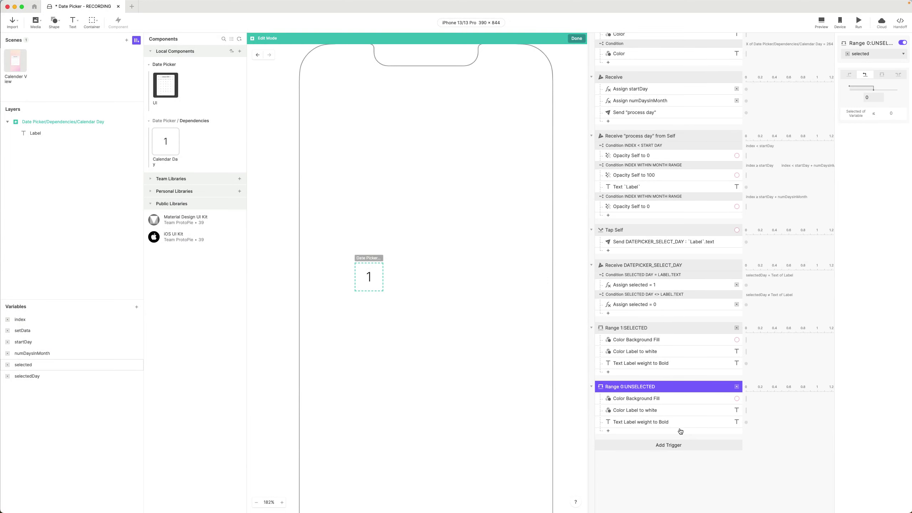
click(674, 398)
click(862, 86)
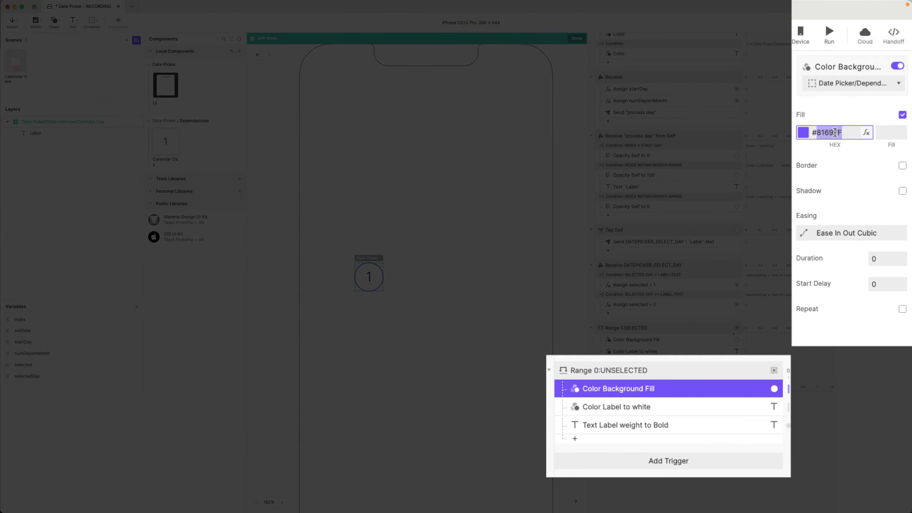
text(FFFF)
click(881, 133)
text(0)
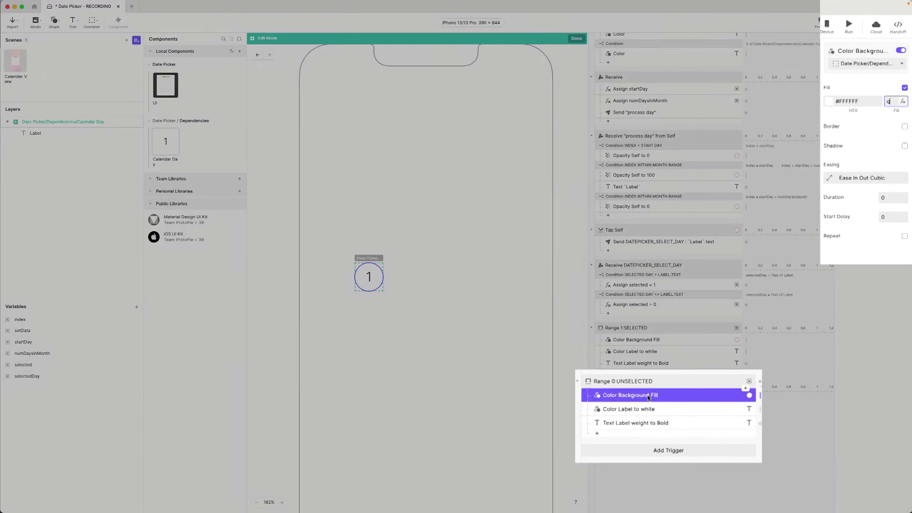
Step: Copy the Label layer's colour #1F1F1F into the Label Color response under Range 0:UNSELECTED
click(636, 410)
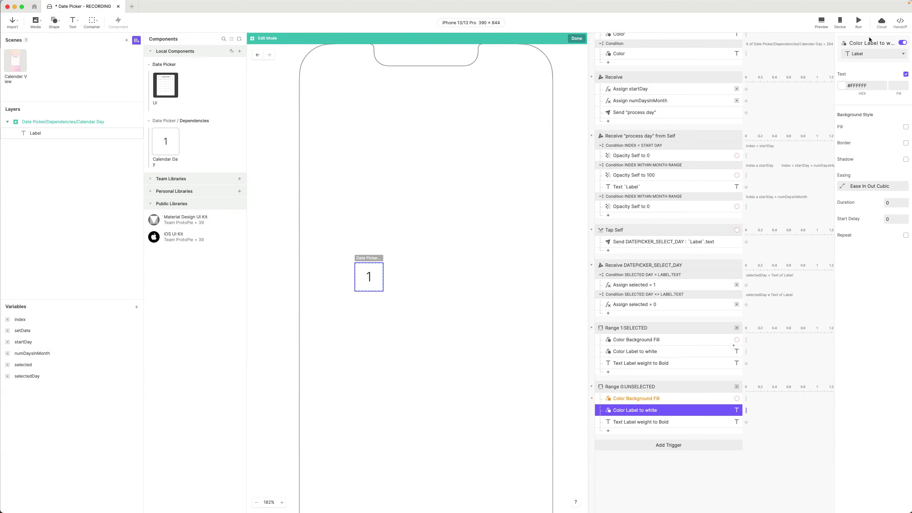
click(50, 133)
click(877, 270)
key(ctrl+c)
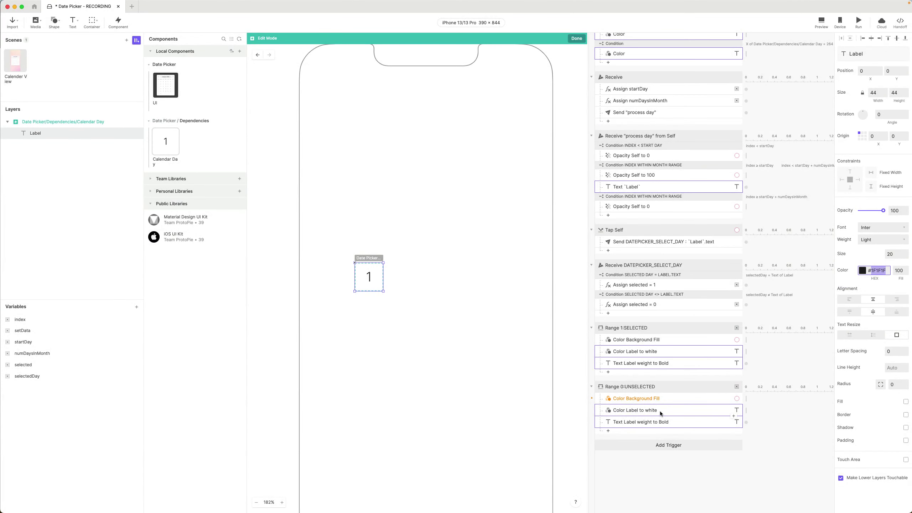
click(661, 412)
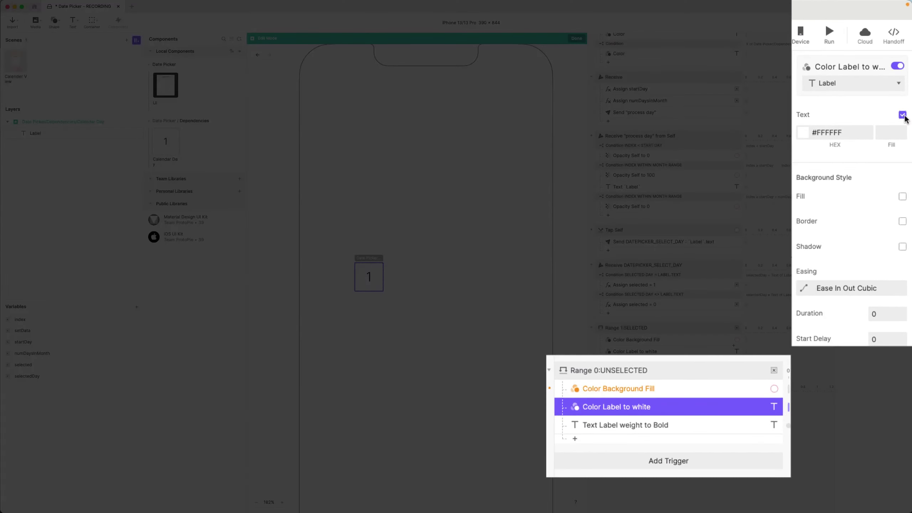
double_click(832, 132)
key(ctrl+v)
key(Return)
Step: Rename the Label Color response under Range 0:UNSELECTED as "Color Label to dark gret"
double_click(639, 407)
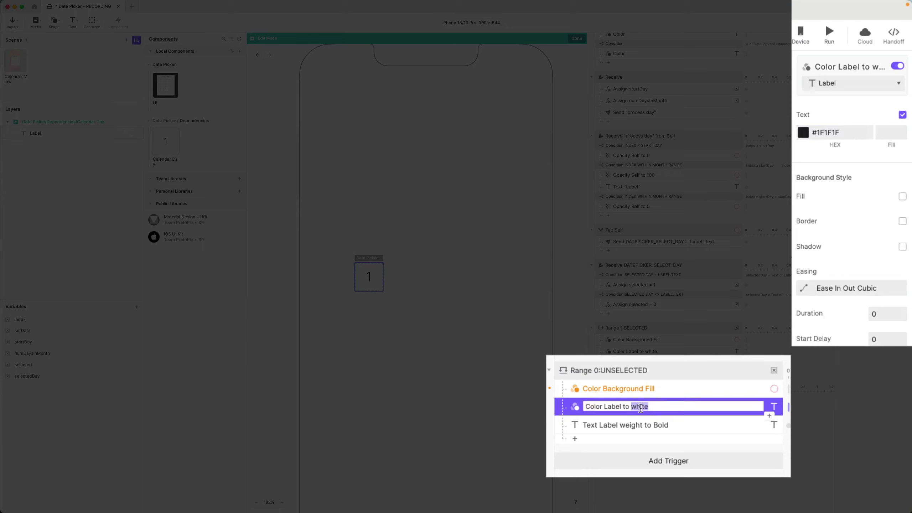
text(dark gre)
text(t)
key(Return)
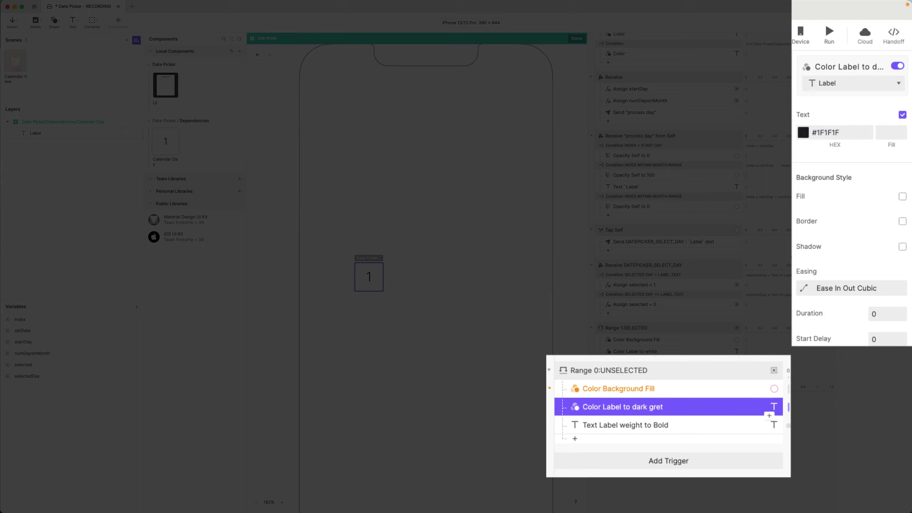
Step: Set the Text response under Range 0:UNSELECTED to Light weight and rename it as "Text Label weight to Light"
click(647, 425)
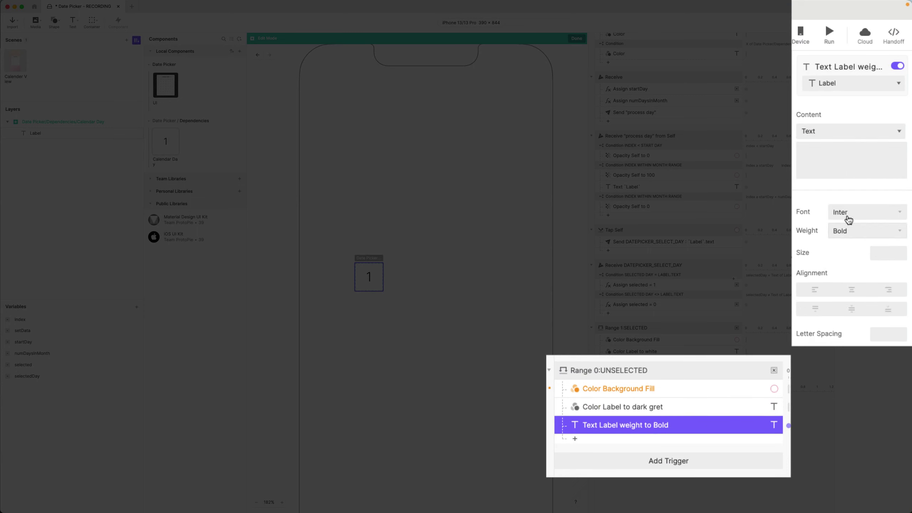
click(865, 236)
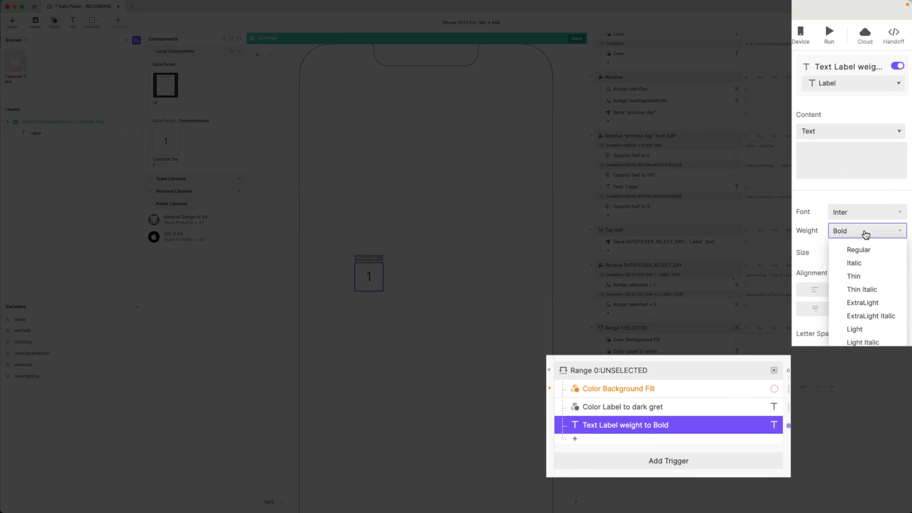
click(866, 328)
double_click(677, 425)
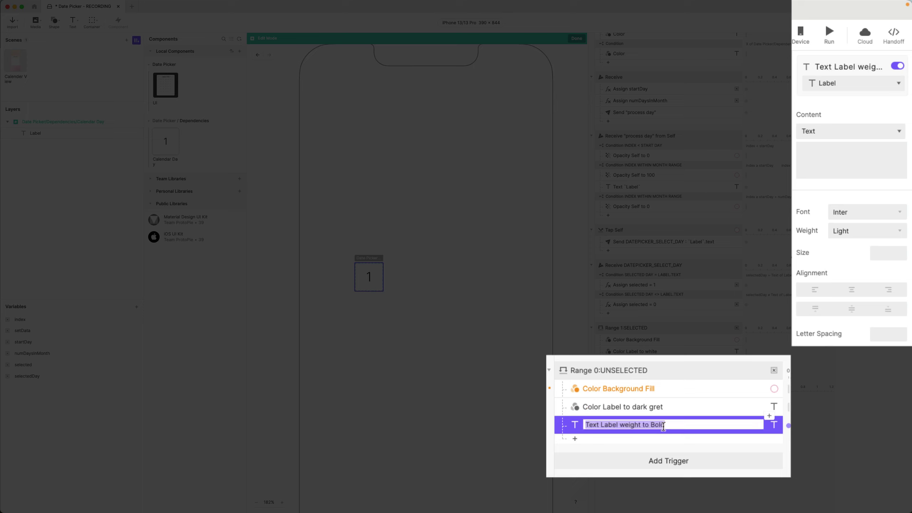
click(706, 432)
key(shift+Left)
key(shift+Left)
key(shift+Left)
key(shift+Left)
text(Light)
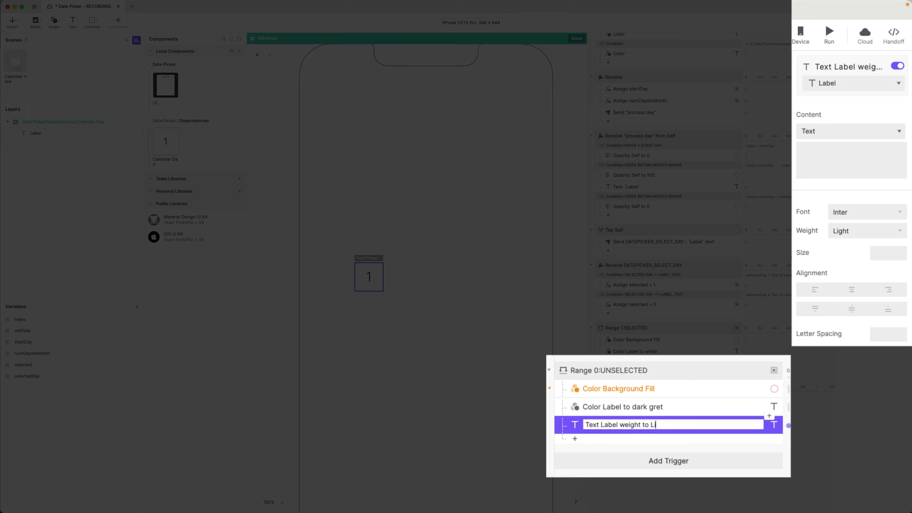
key(Return)
Step: Correct the invalid fill opacity entry of Color Background Fill under Range 0:UNSELECTED
click(660, 391)
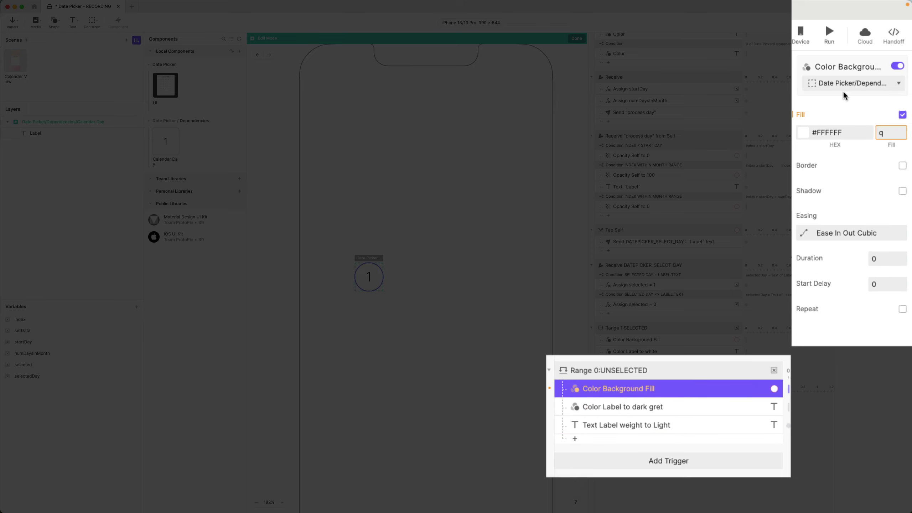
click(887, 134)
text(100)
key(Return)
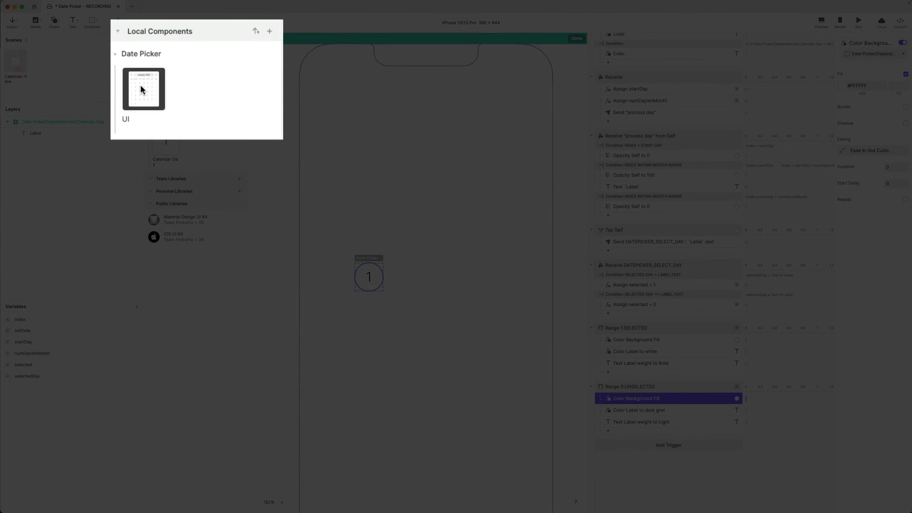
Step: Open the Date Picker UI component, preview it, and test selecting February 2024 days 14, 15, 8, 13, 22 and 13 again
double_click(164, 86)
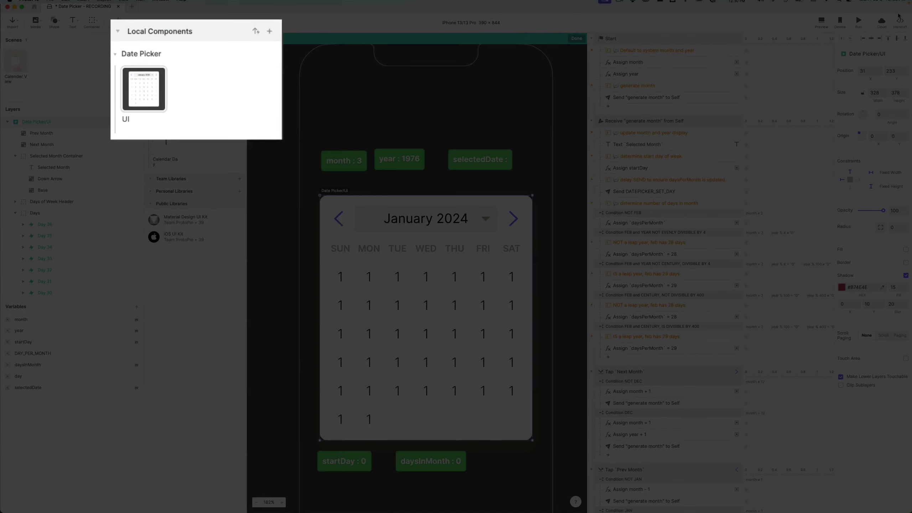
click(813, 24)
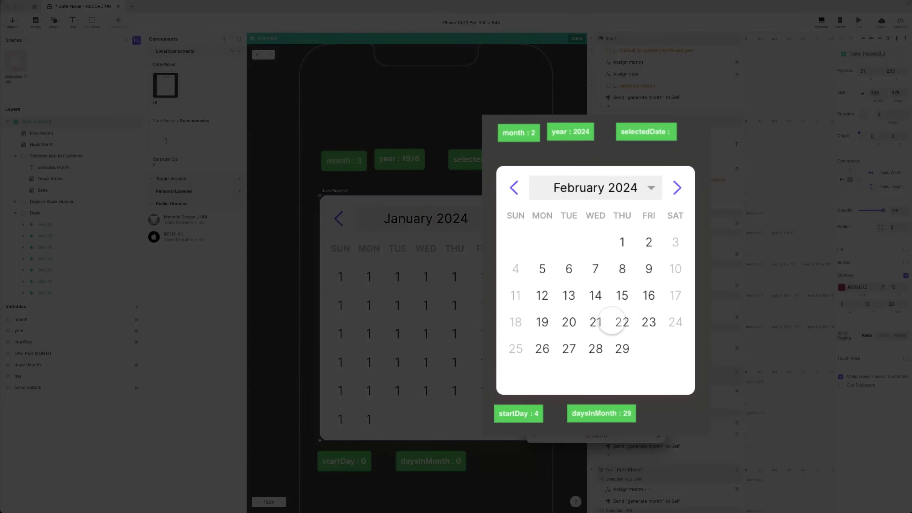
click(596, 295)
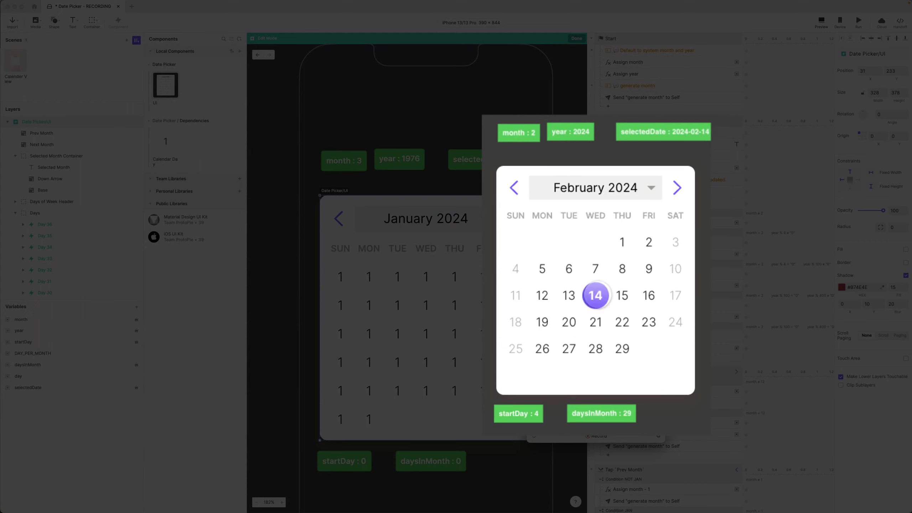
click(623, 296)
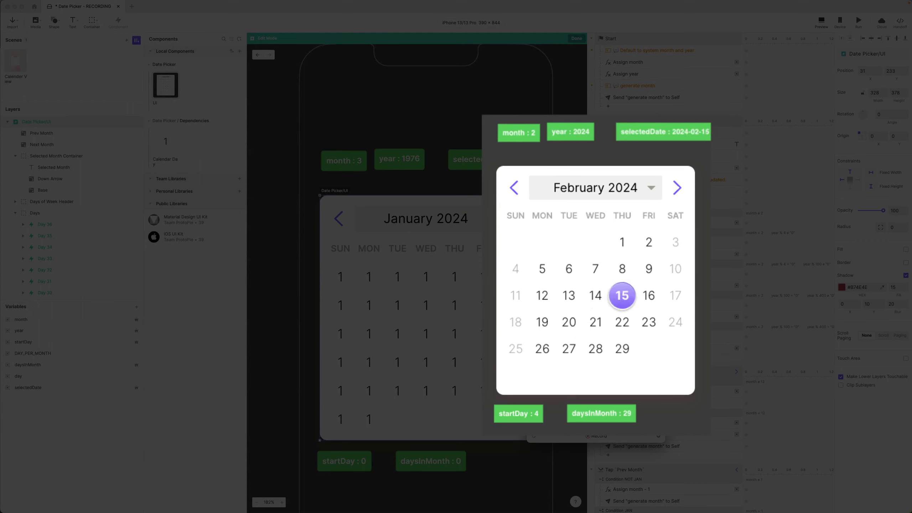
click(622, 268)
click(569, 296)
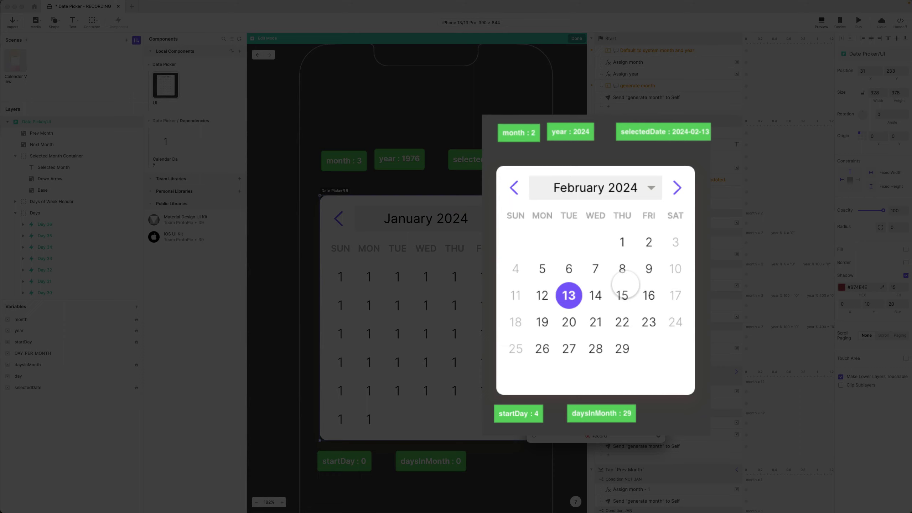
click(623, 322)
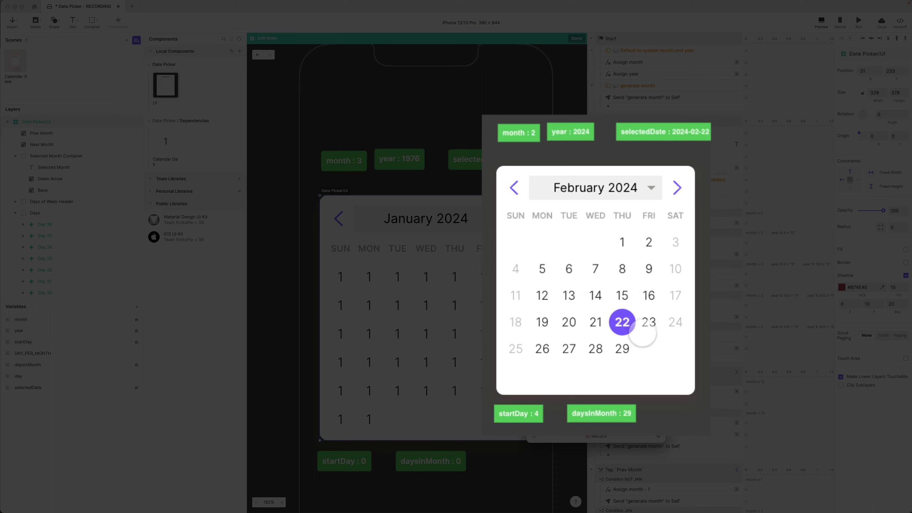
click(569, 295)
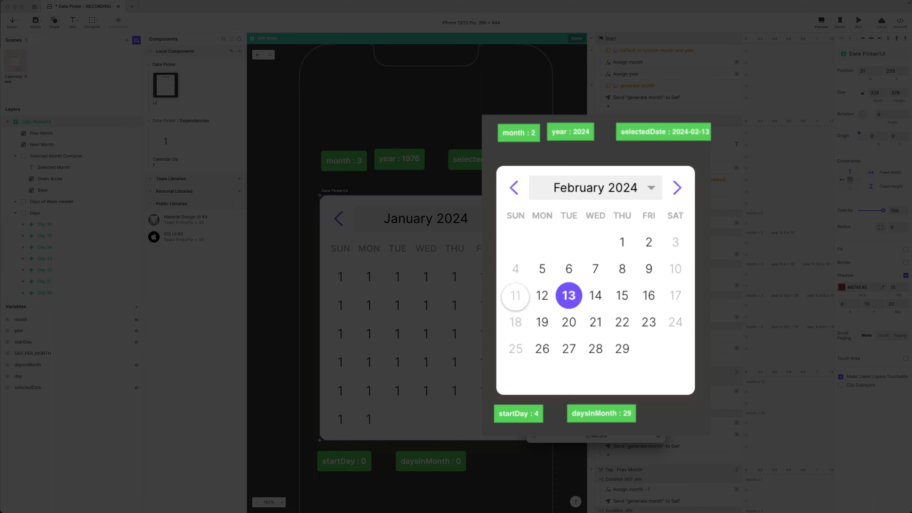
Step: Test selecting February 2024 days 11 and 12 in the preview, and close the preview
click(515, 296)
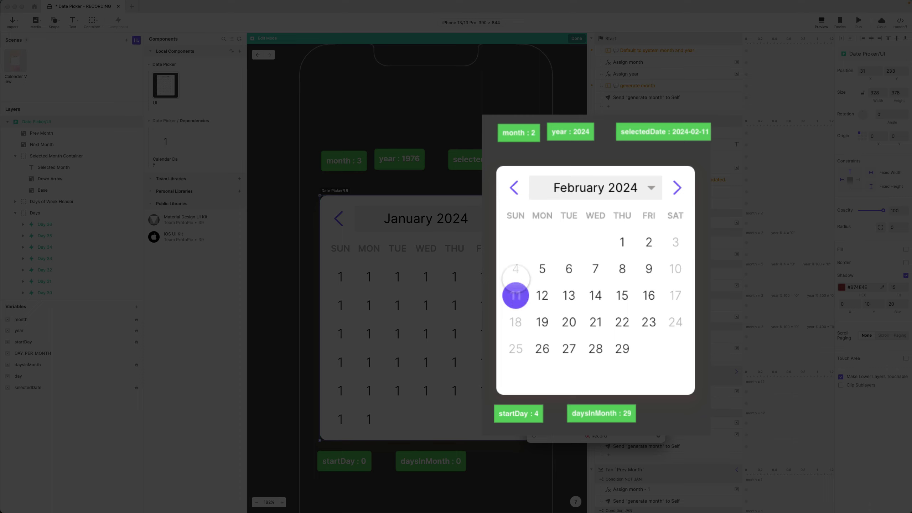
click(546, 293)
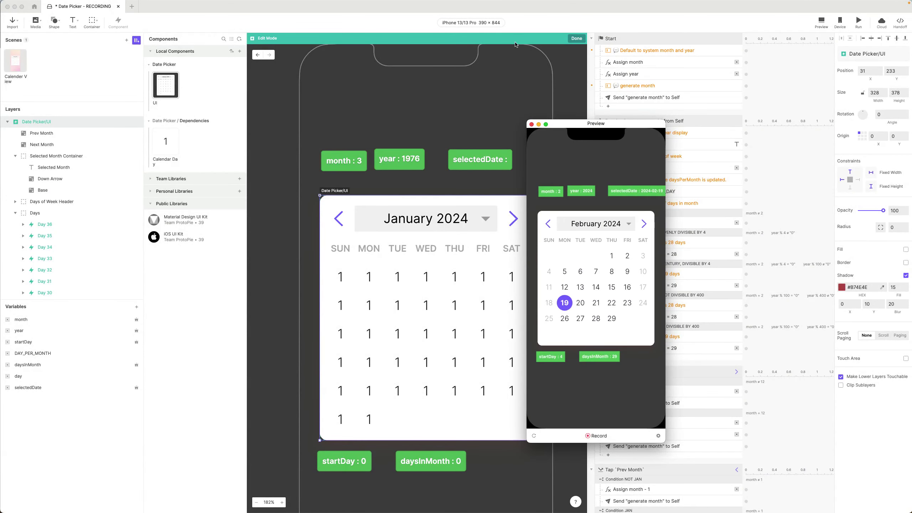
click(532, 125)
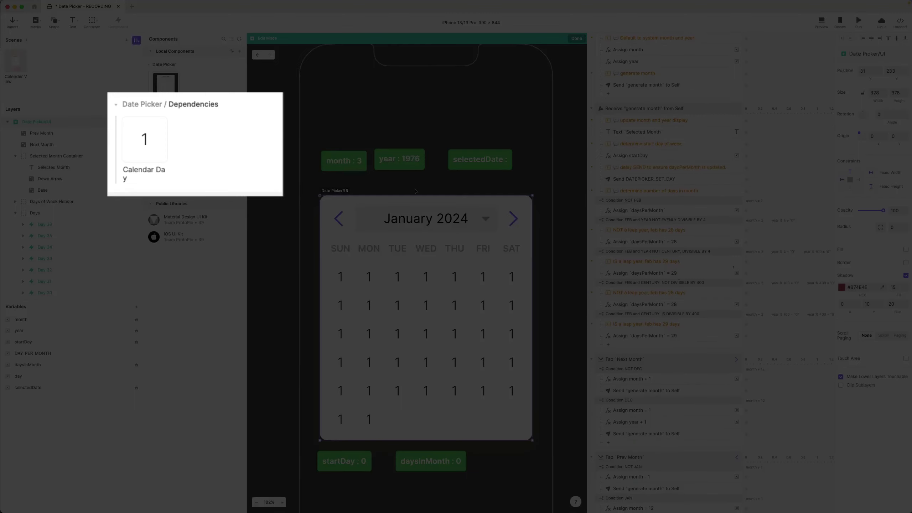
Step: Open the Calendar Day component and review its Range 1:SELECTED and Range 0:UNSELECTED triggers
click(140, 140)
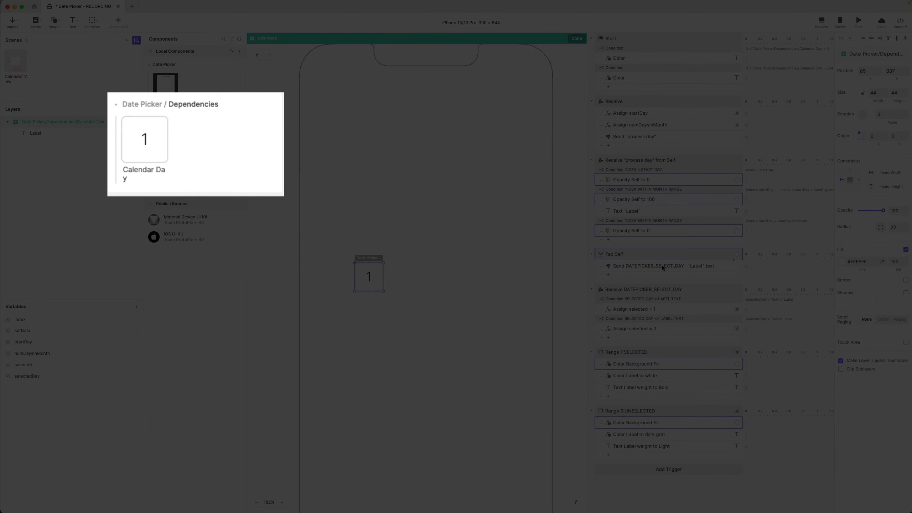
scroll(672, 332, down, 1)
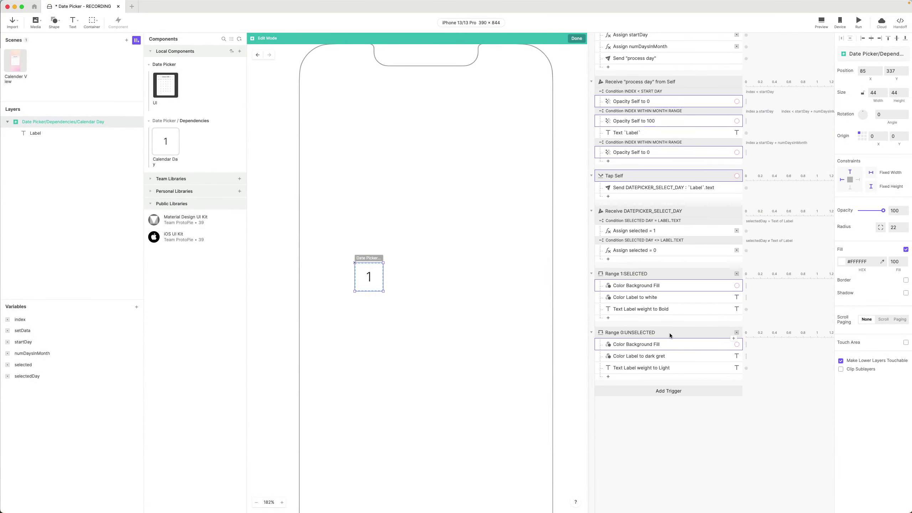
click(669, 334)
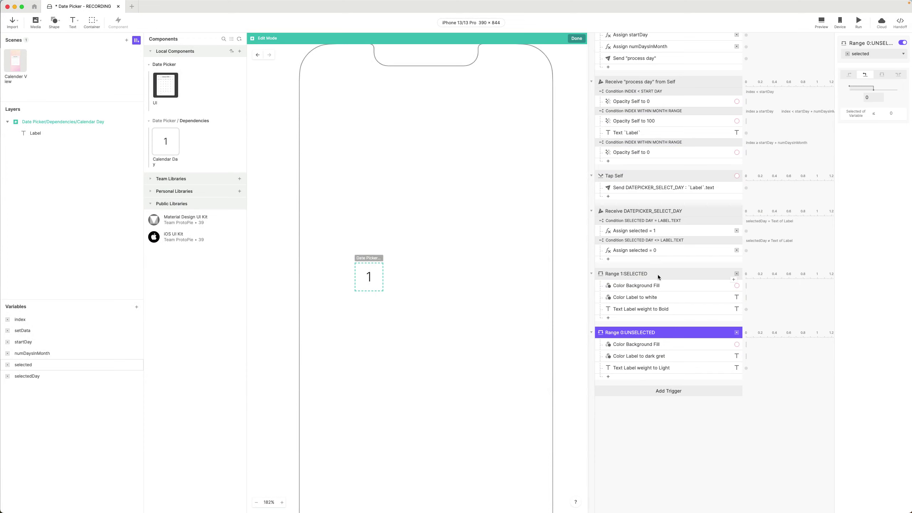
click(644, 273)
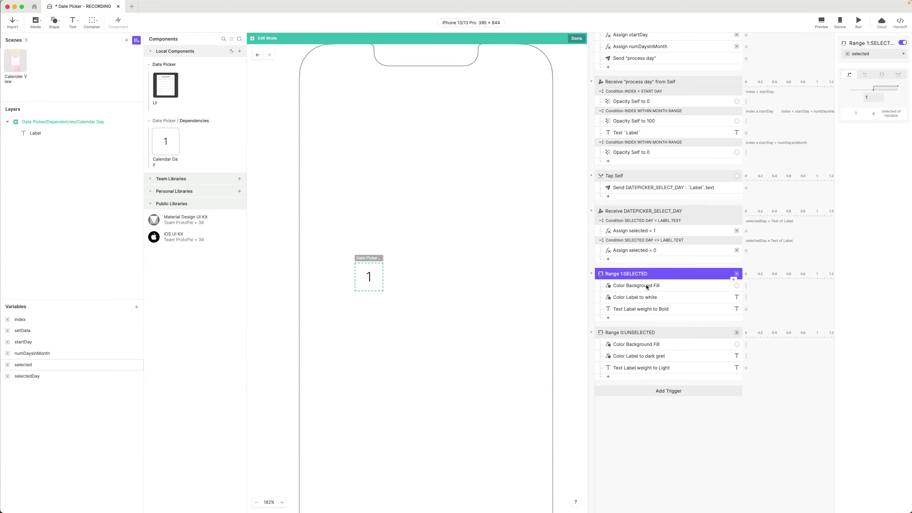
click(656, 332)
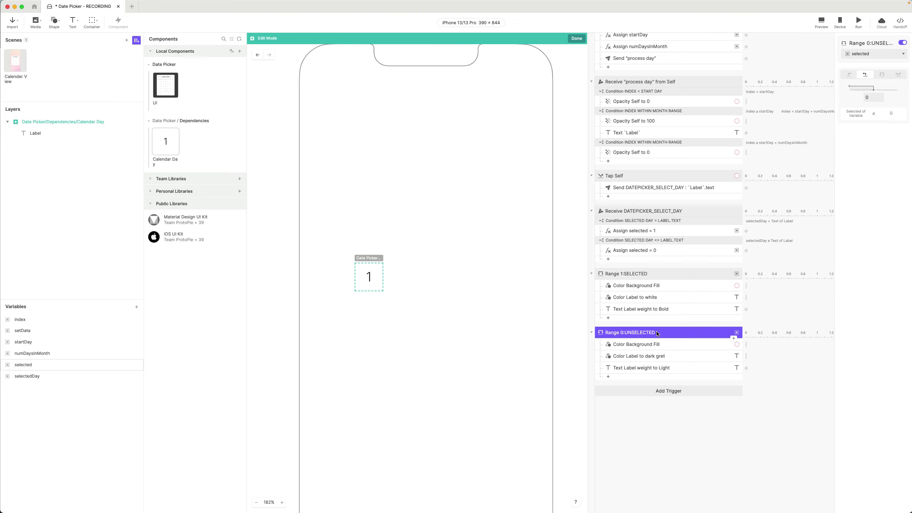
scroll(666, 334, down, 1)
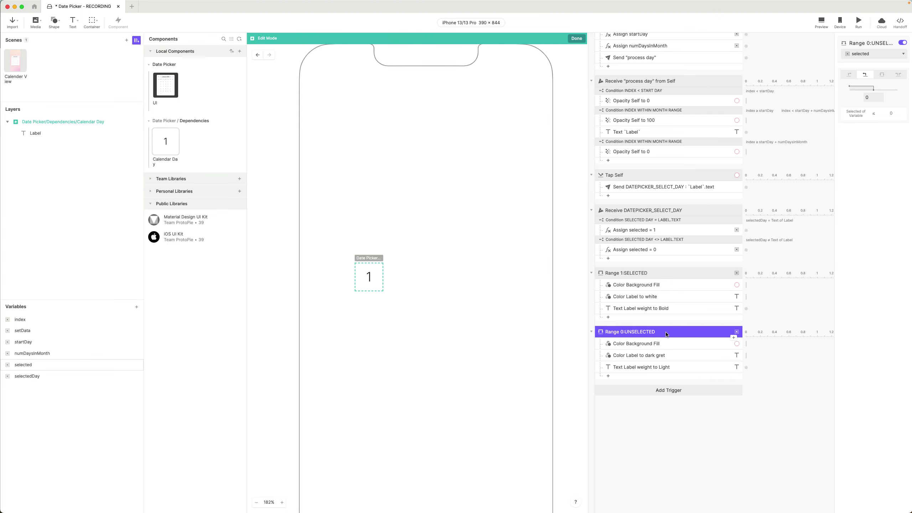
scroll(671, 287, up, 5)
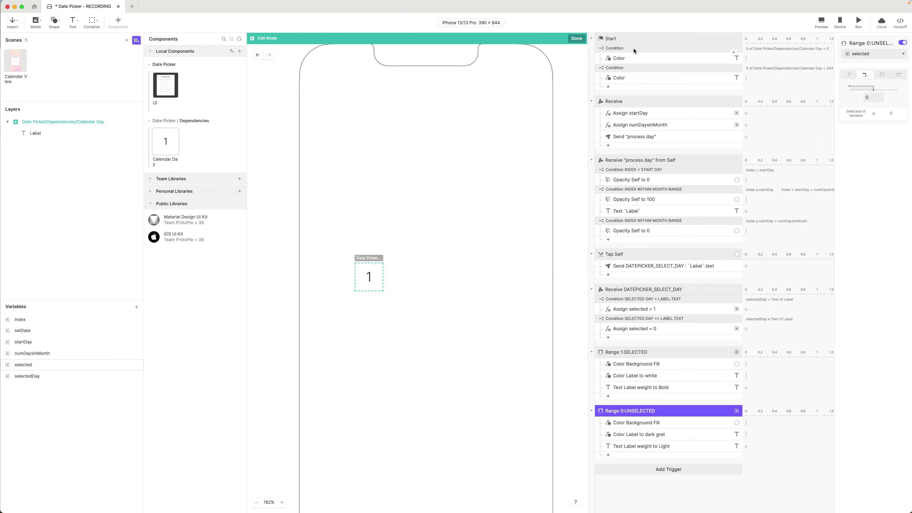
Step: Examine the settings of the two X position conditions under the Start trigger
click(634, 49)
click(633, 68)
click(631, 48)
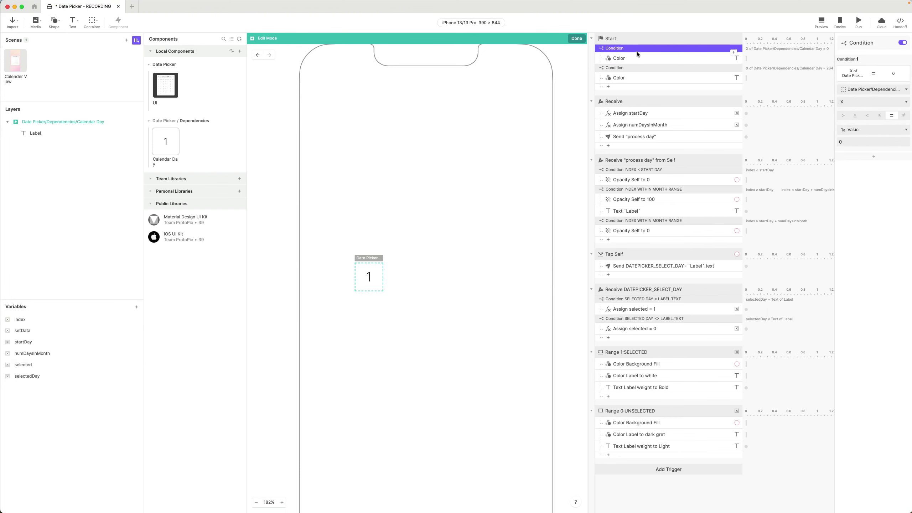
click(650, 67)
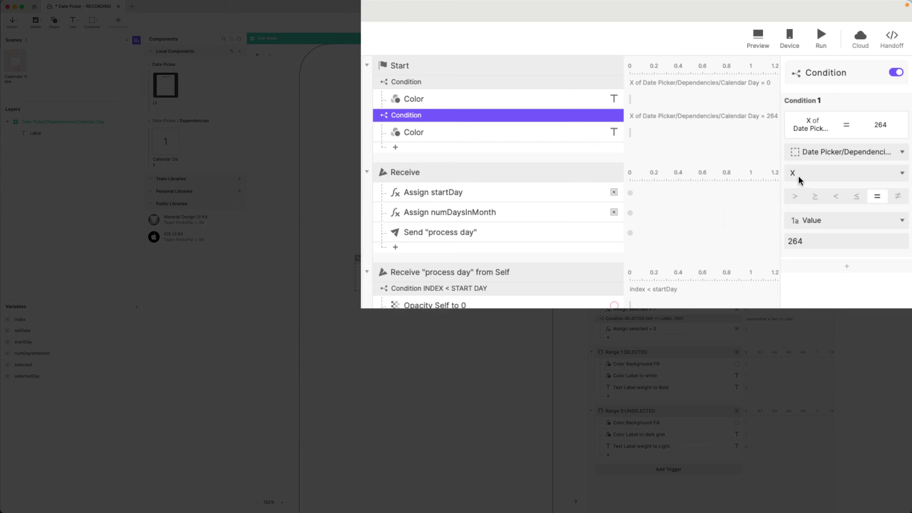
click(484, 83)
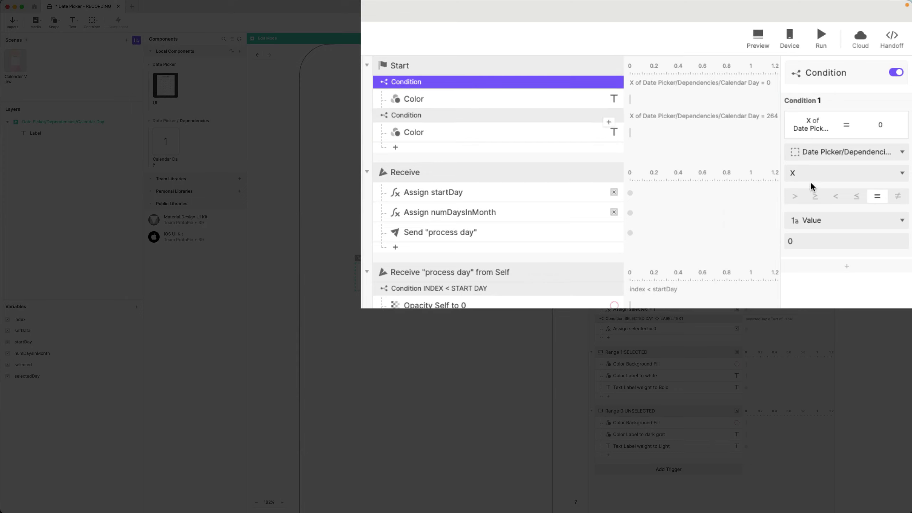
click(459, 117)
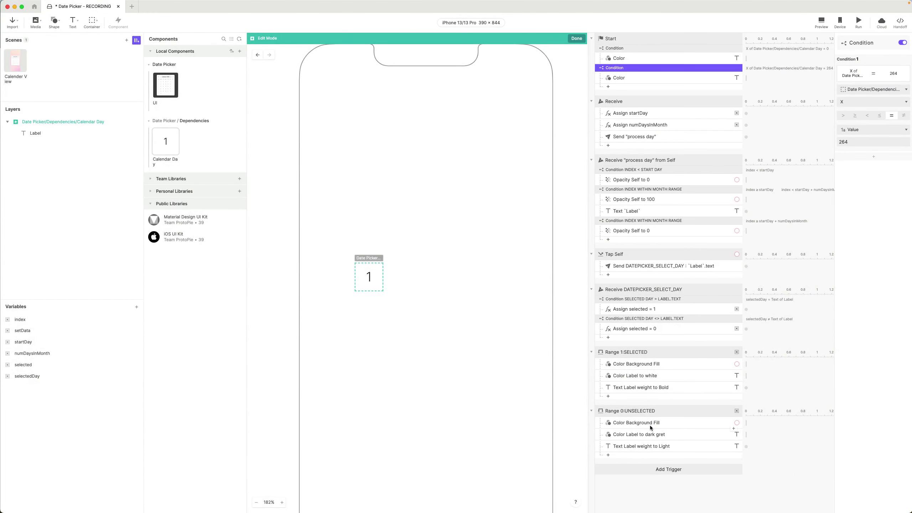
Step: Move both Start conditions with their Color responses to the end of the Range 0:UNSELECTED trigger
click(645, 48)
shift+click(648, 68)
key(Delete)
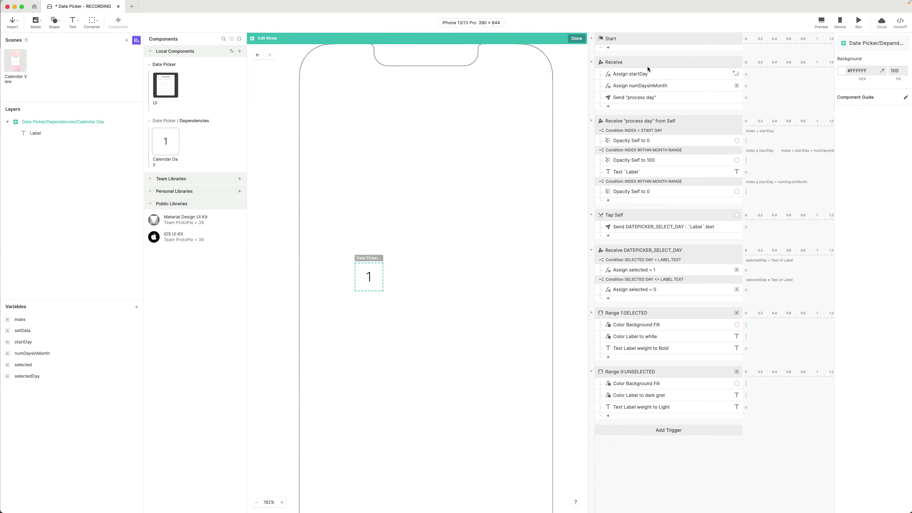
click(682, 406)
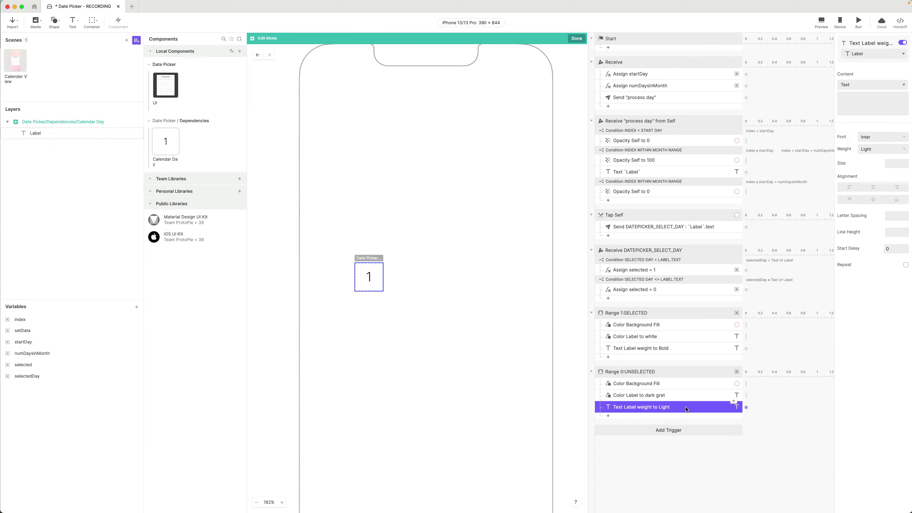
key(super+v)
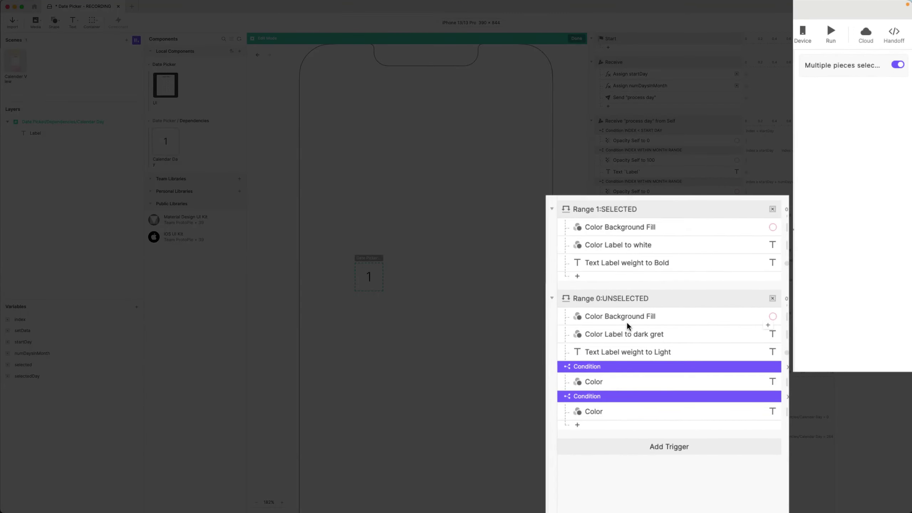
Step: Correct the name of the Label color response under Range 0:UNSELECTED to "Color Label to dark grey"
double_click(642, 335)
click(684, 334)
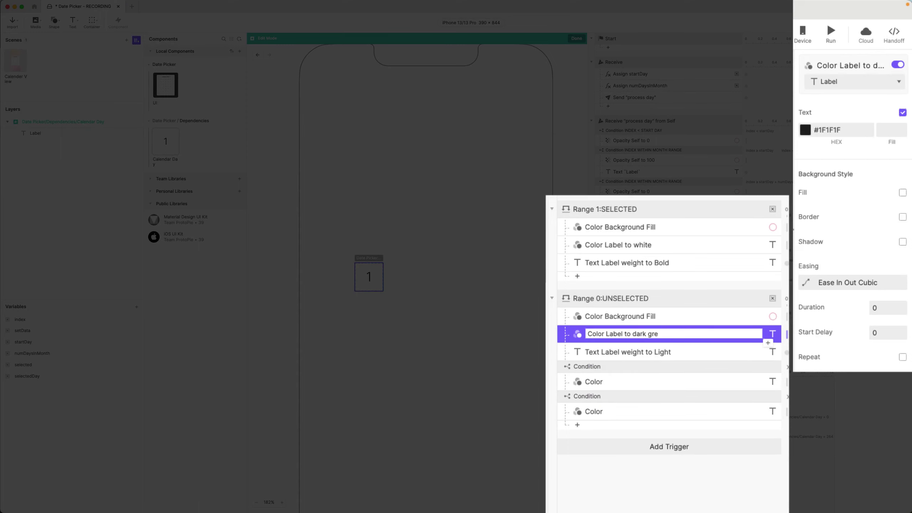
key(BackSpace)
text(y)
key(Return)
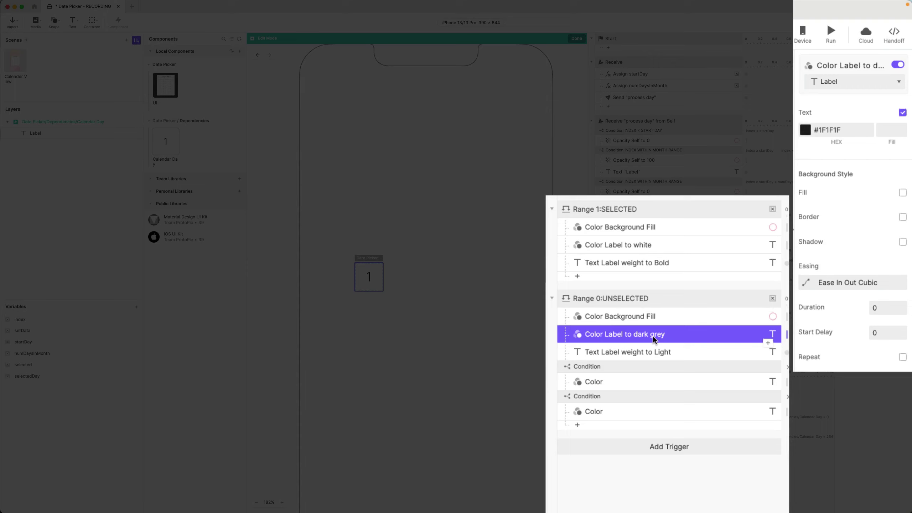
Step: Set the text fill opacity of Color Label to dark grey to 100 and compare it with the first condition's Color response
click(888, 130)
text(100)
key(Return)
click(622, 381)
click(608, 366)
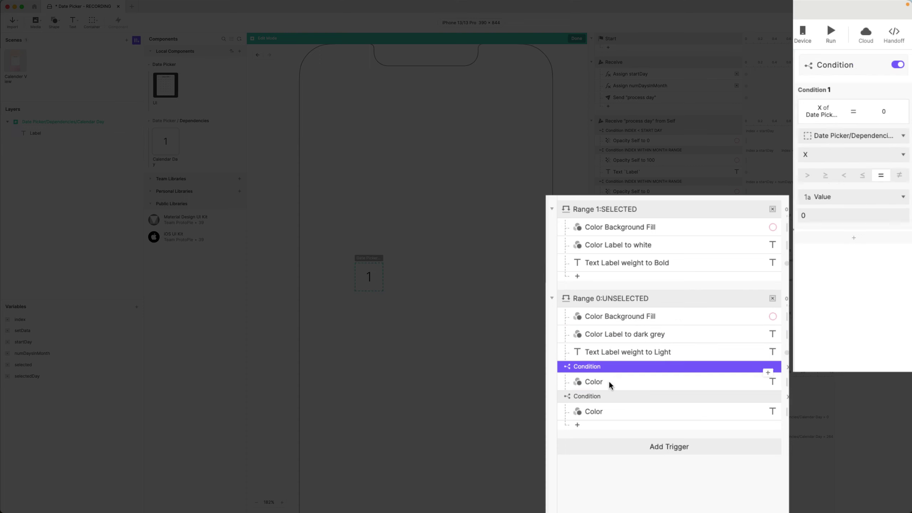
click(608, 393)
click(607, 381)
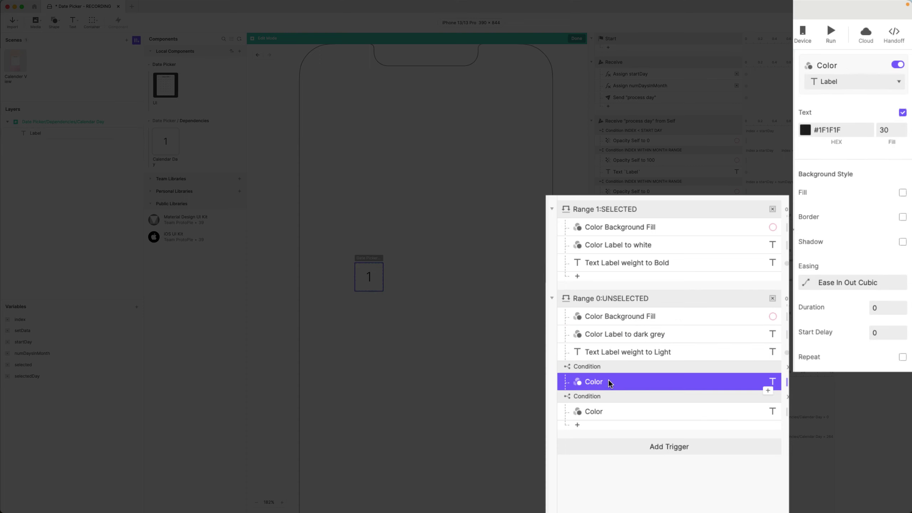
click(659, 337)
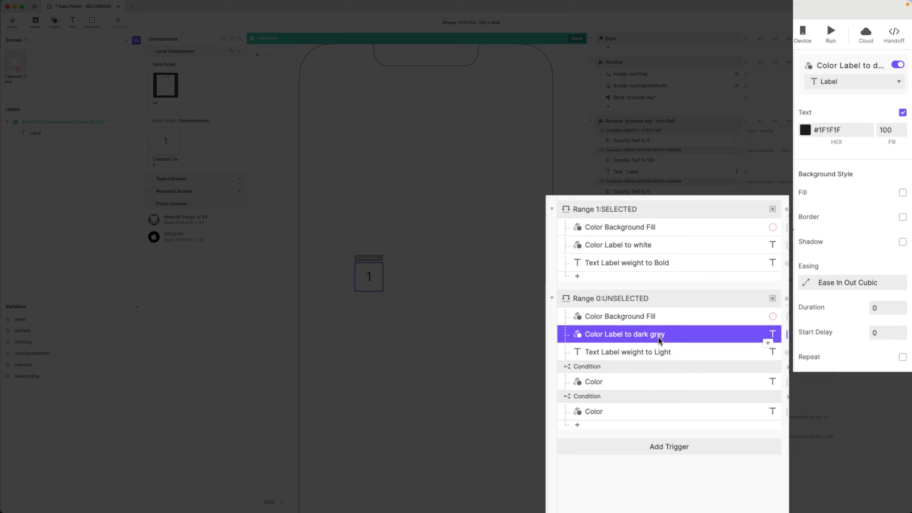
click(607, 381)
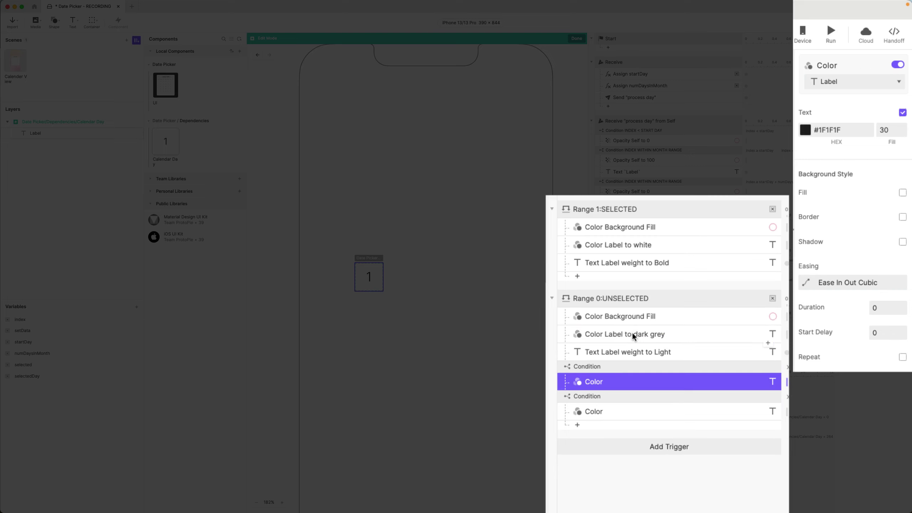
Step: Rename the first condition's Color response "Color Label to dark grey/30" and reuse the name "Color Label to dark grey" for the second condition's response
double_click(629, 333)
key(cmd+c)
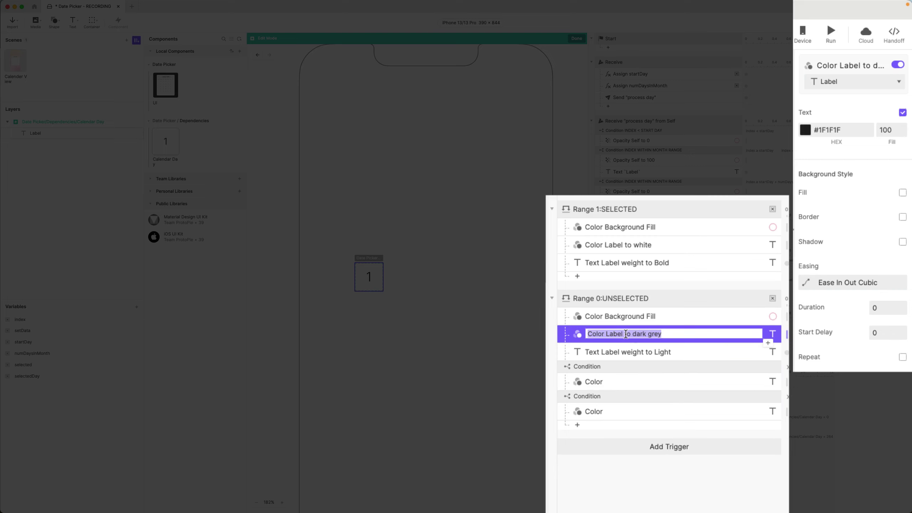
click(597, 382)
double_click(596, 382)
key(cmd+v)
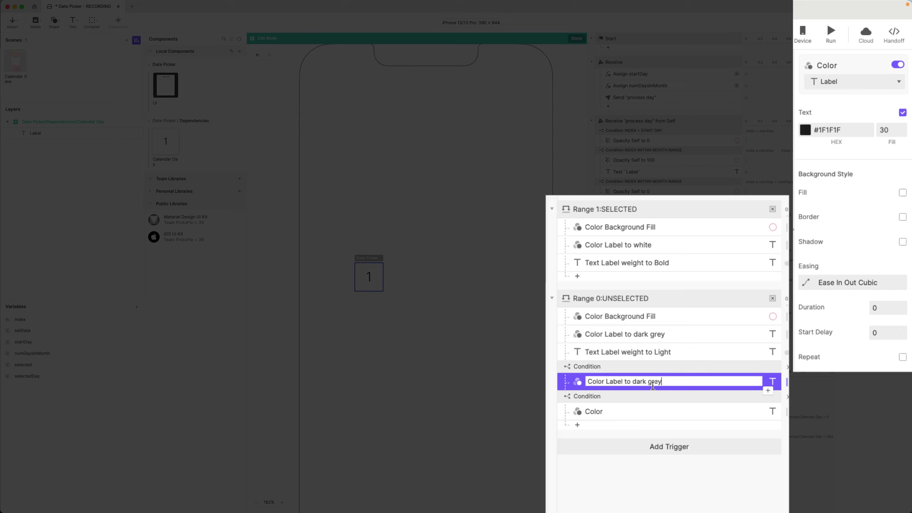
text(/30)
key(Return)
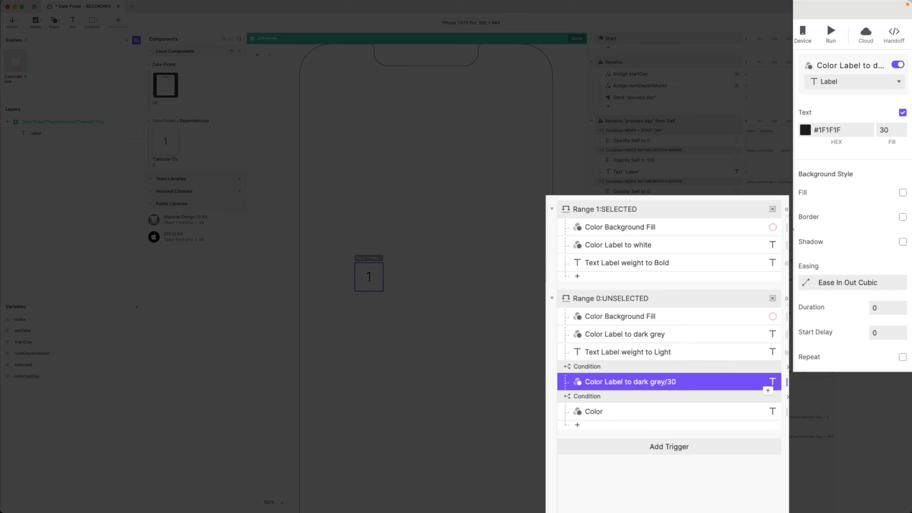
double_click(594, 412)
key(super+v)
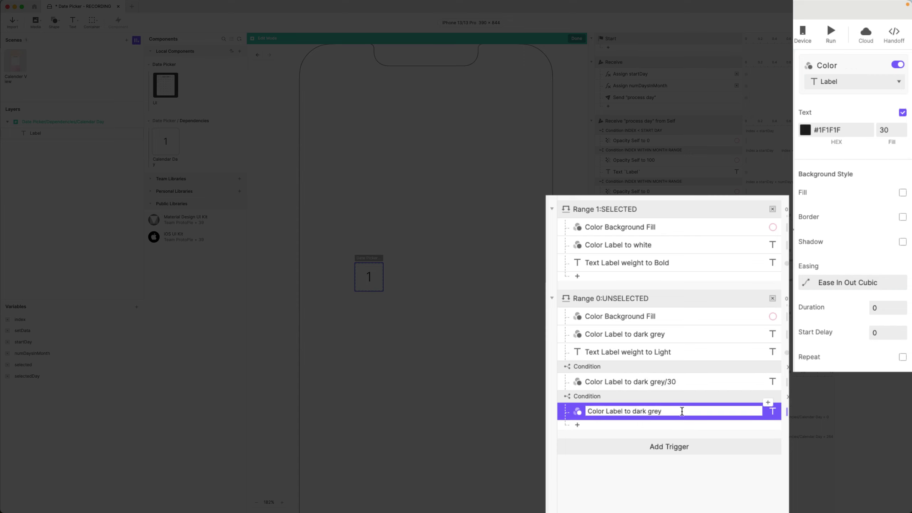
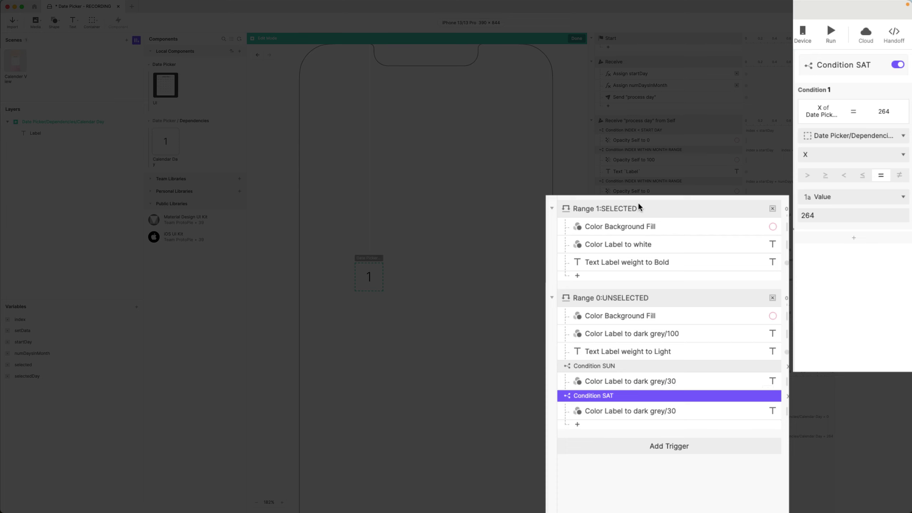
Step: Set the text fill opacity of Color Label to white under Range 1:SELECTED to 100 and rename it "Color Label to white/100"
click(646, 245)
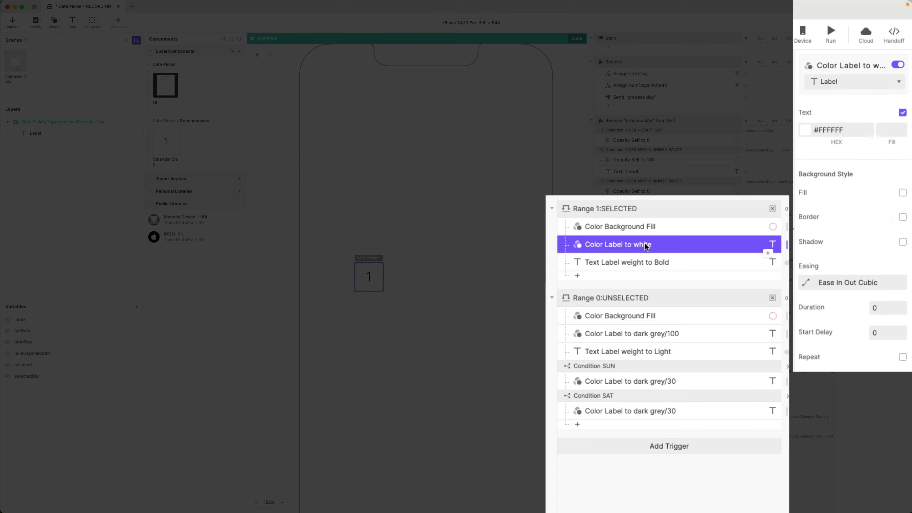
click(887, 130)
key(Return)
double_click(636, 246)
text(/100)
key(Return)
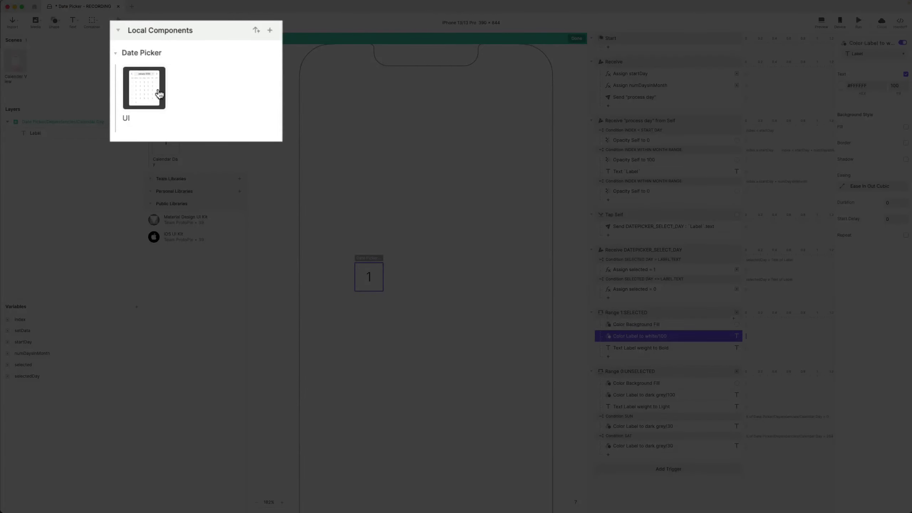
Step: Open the Date Picker UI component and preview it, placing the preview window over the canvas
double_click(166, 85)
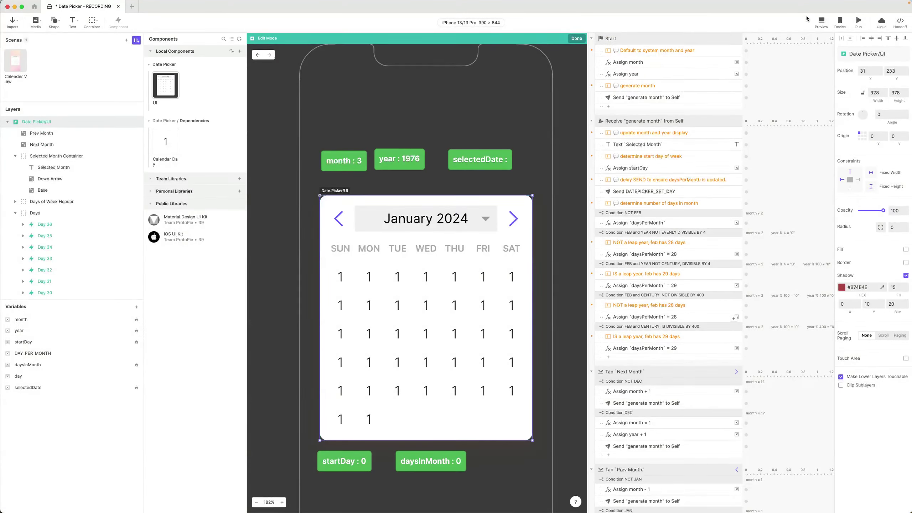
click(821, 22)
drag(819, 7, 519, 105)
Step: Test selecting February 2024 days 12, 11, 12, 19, 20, 13, 17, 23, 9 and 10 in the preview
click(514, 265)
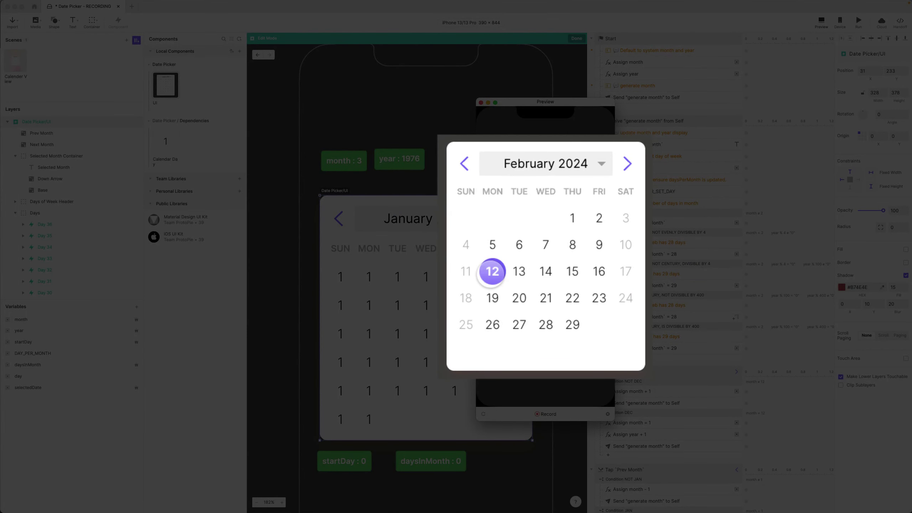
click(466, 272)
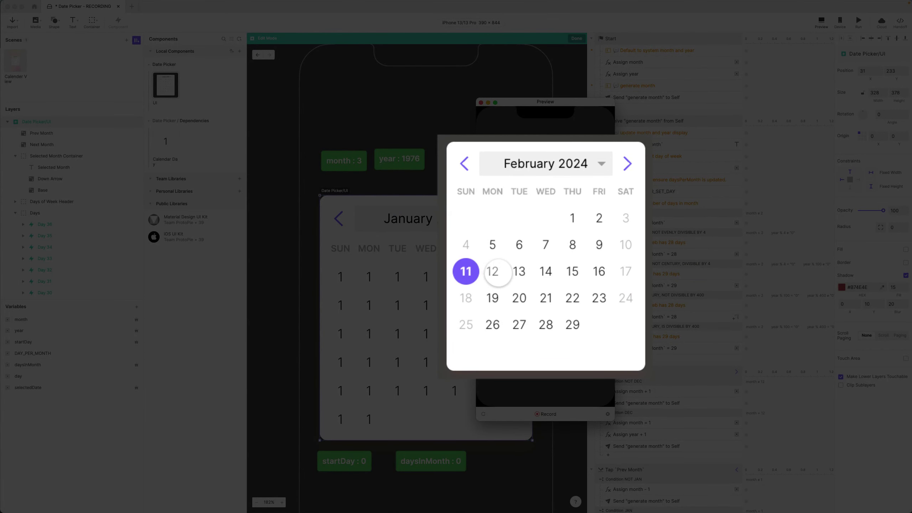
click(492, 271)
click(493, 298)
click(519, 298)
click(519, 271)
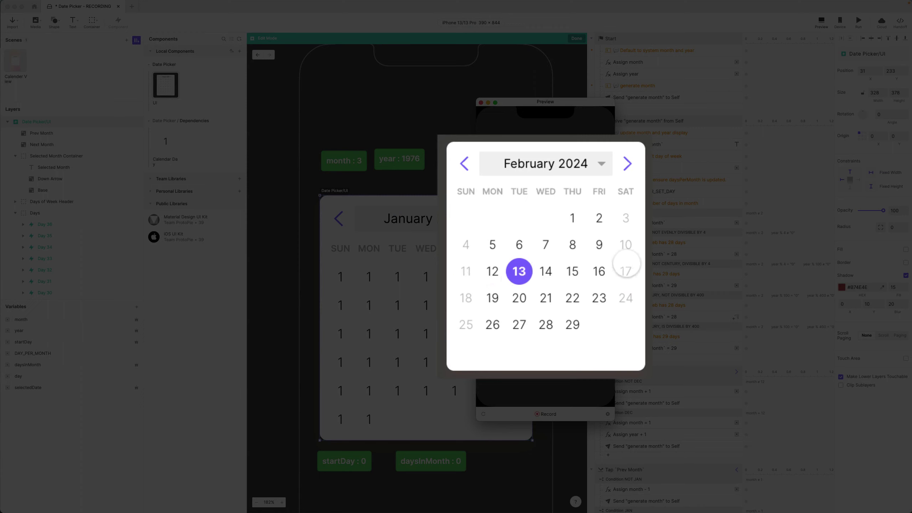
click(626, 271)
click(599, 298)
click(599, 244)
click(626, 244)
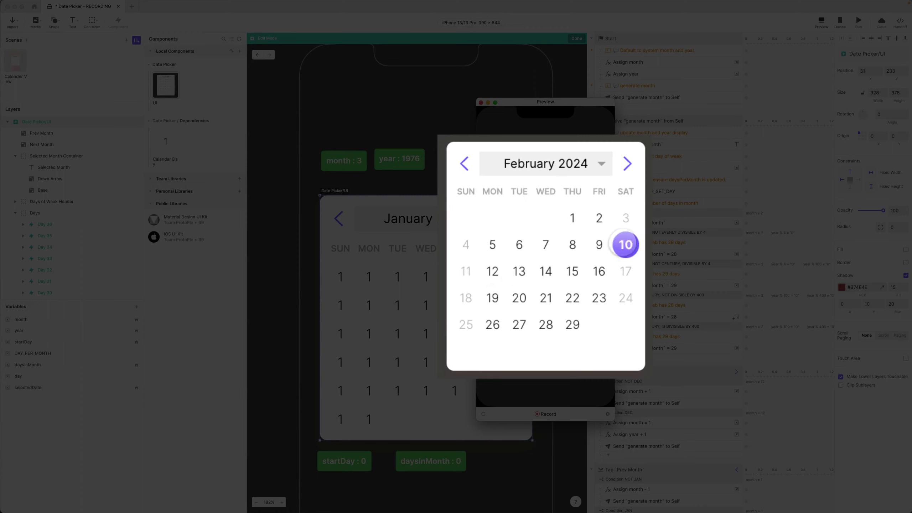
Step: Test selecting February 2024 days 13 and 15 in the preview, advance to March 2024, and close the preview
click(520, 271)
click(573, 272)
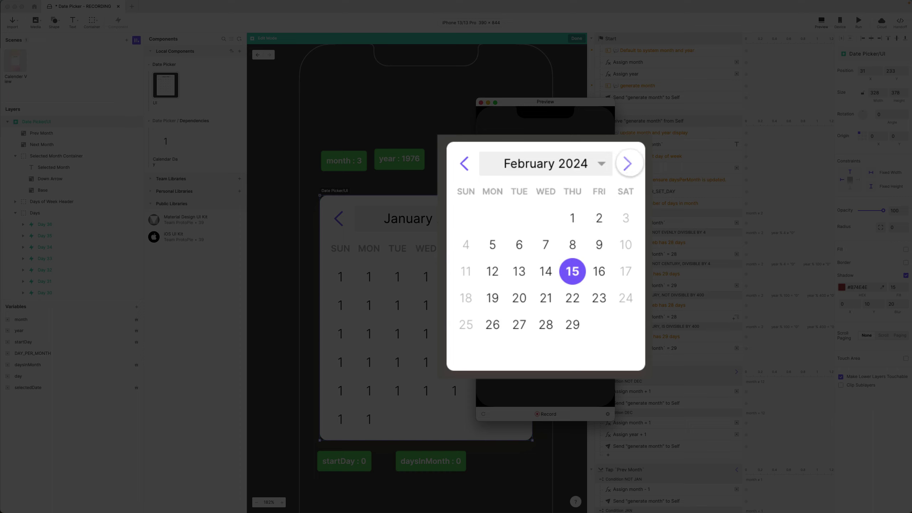
click(627, 163)
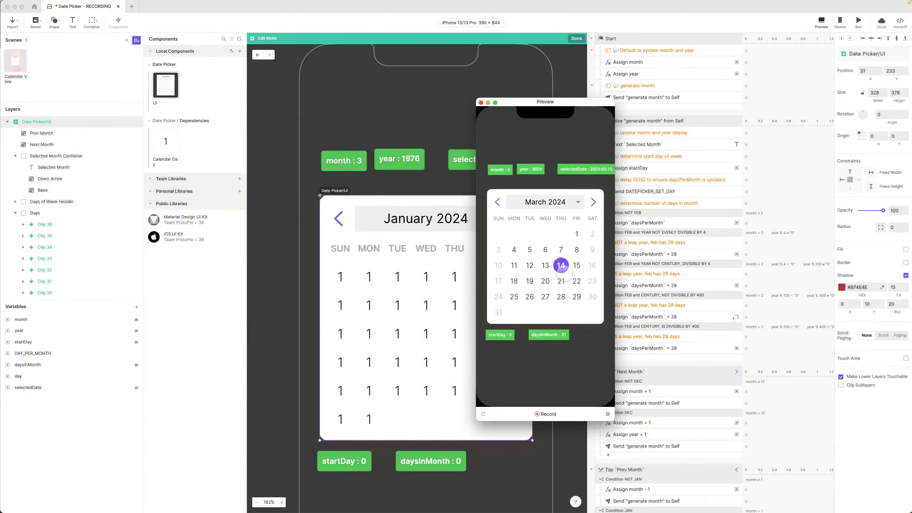
click(482, 103)
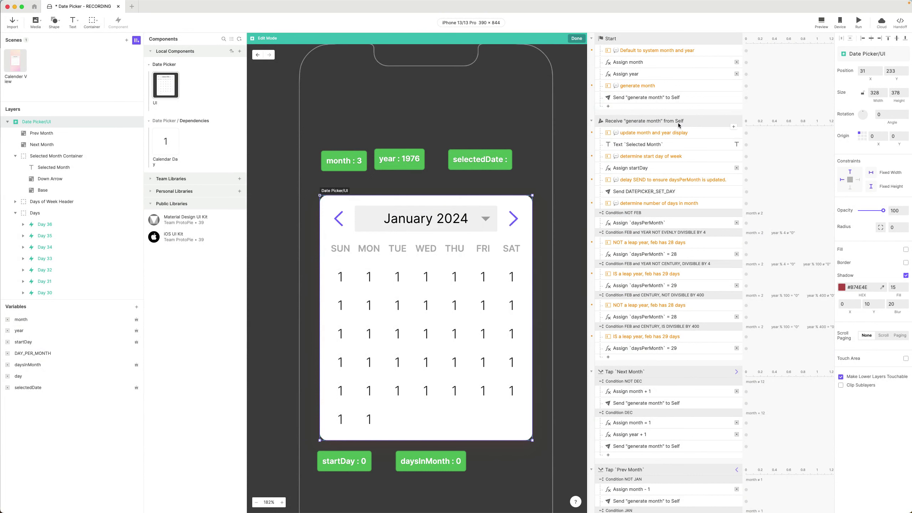
Step: Examine the Send DATEPICKER_SET_DAY response in Date Picker/UI and the Receive "process day" trigger in the Calendar Day component
click(674, 192)
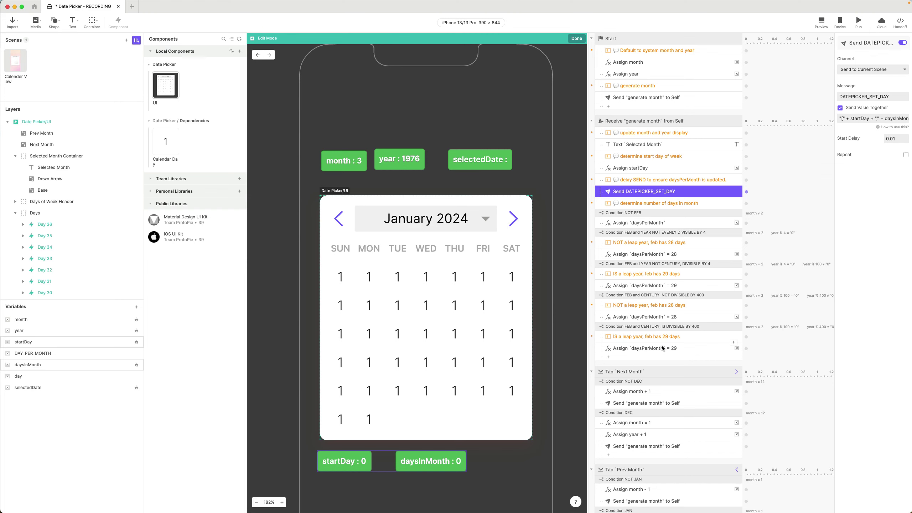
scroll(661, 345, down, 5)
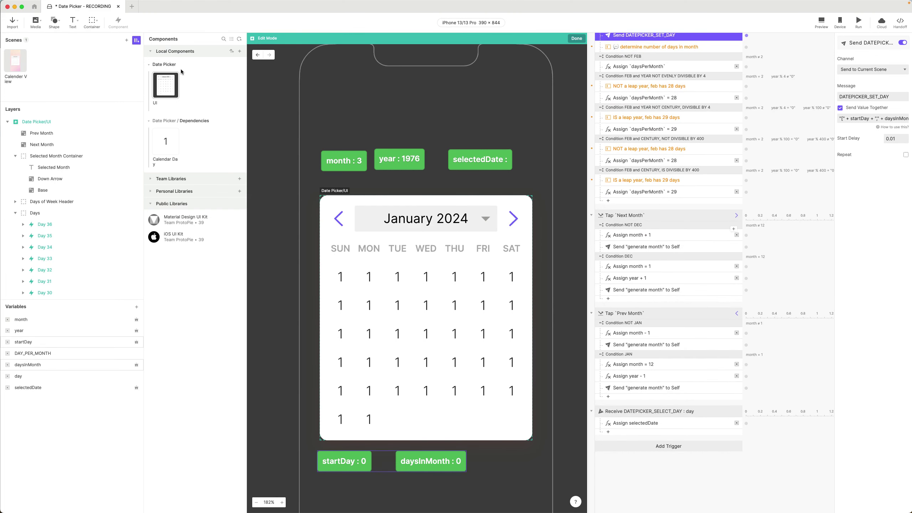
double_click(168, 146)
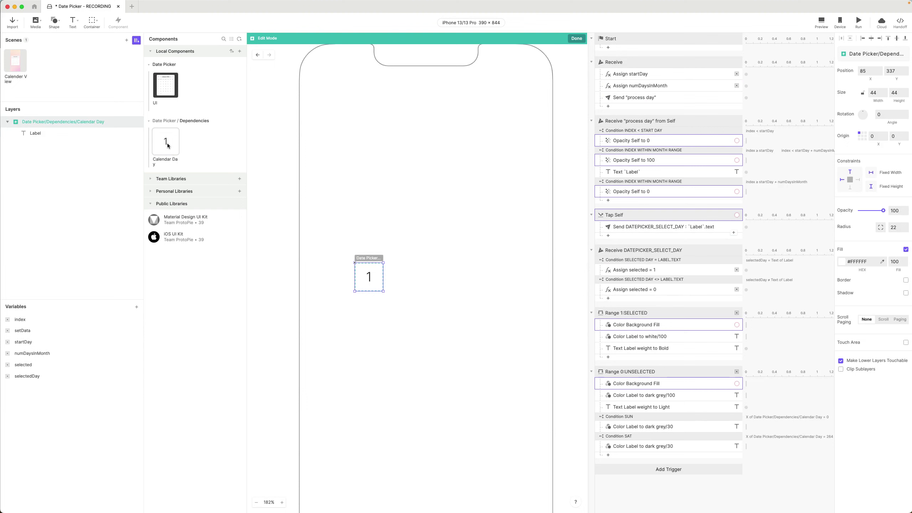
click(650, 123)
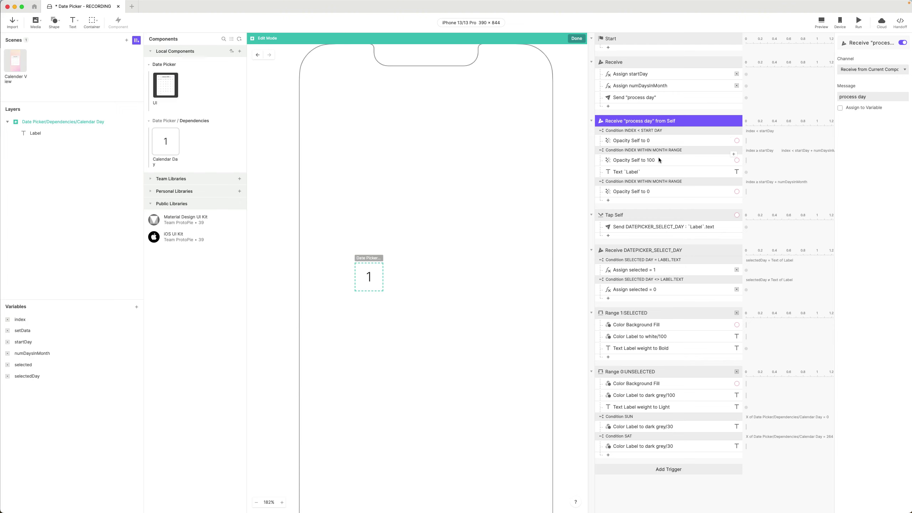
double_click(156, 84)
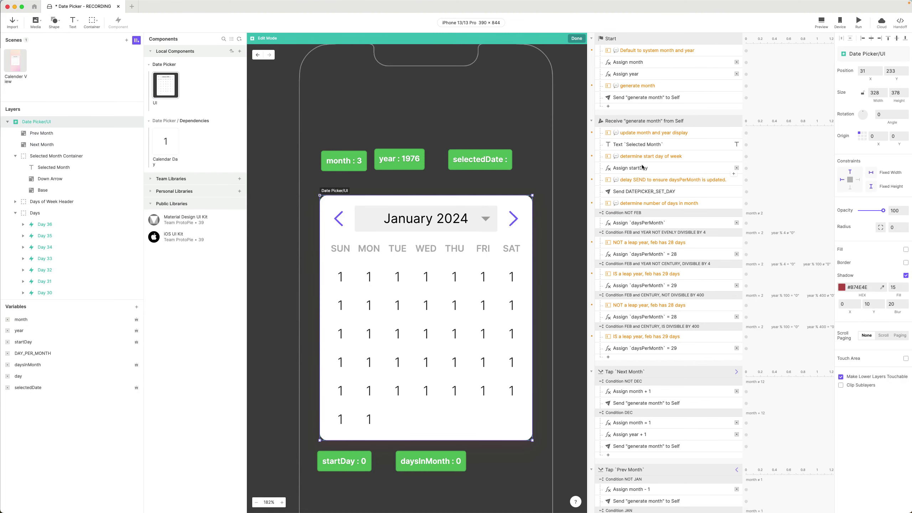
click(660, 192)
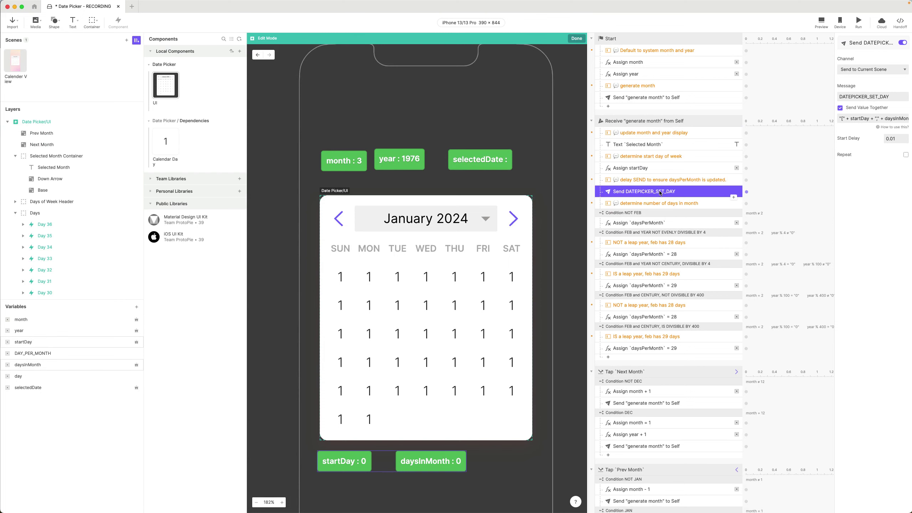
Step: Preview the date picker again, select February 14, switch to March 2024 and back to February, and close the preview
click(821, 22)
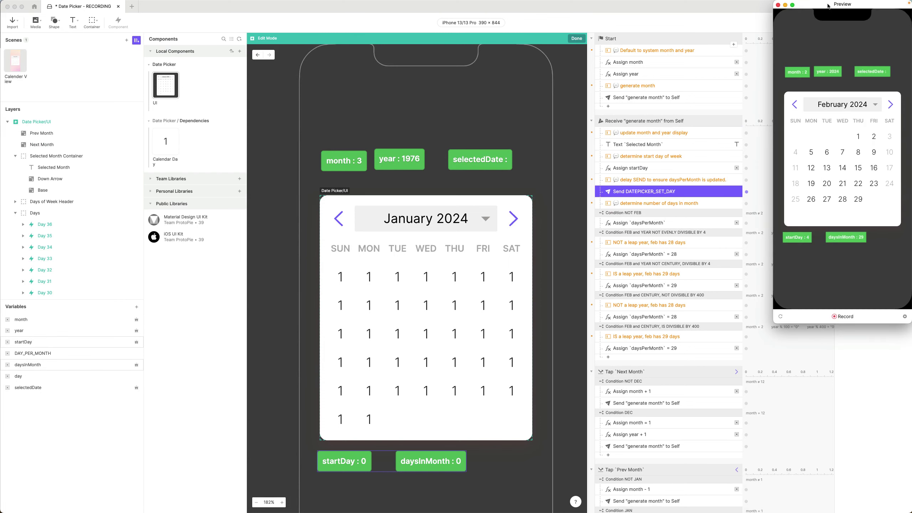
drag(828, 6, 467, 122)
click(482, 286)
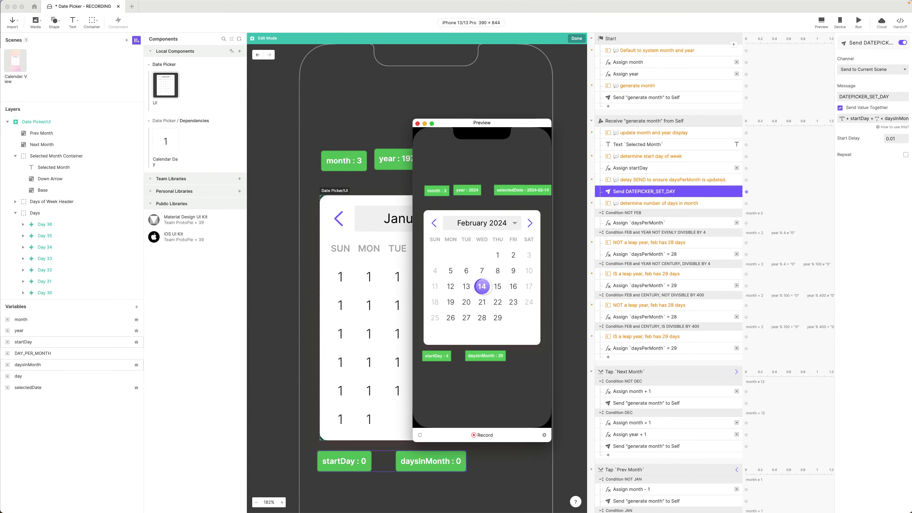
click(530, 223)
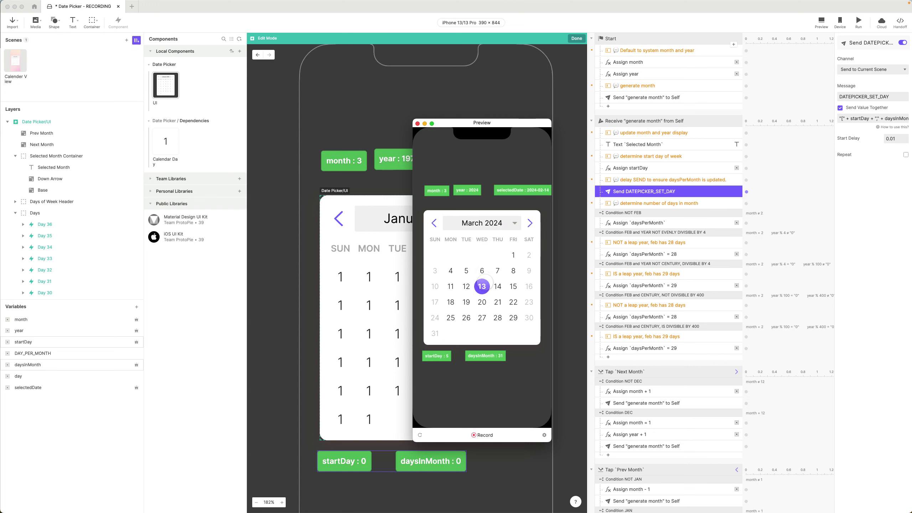
click(436, 223)
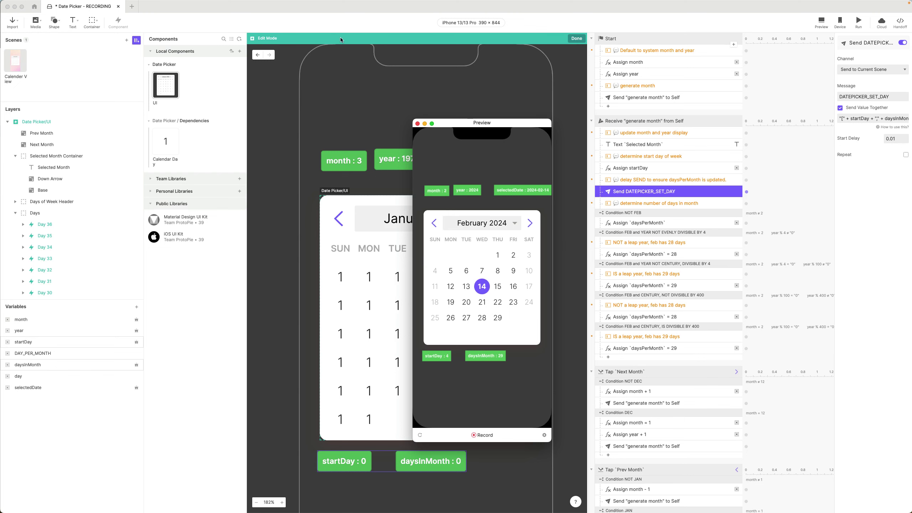
click(417, 124)
Step: Add a condition at the end of the Receive "generate month" trigger and set its first operand to Formula
scroll(650, 260, down, 5)
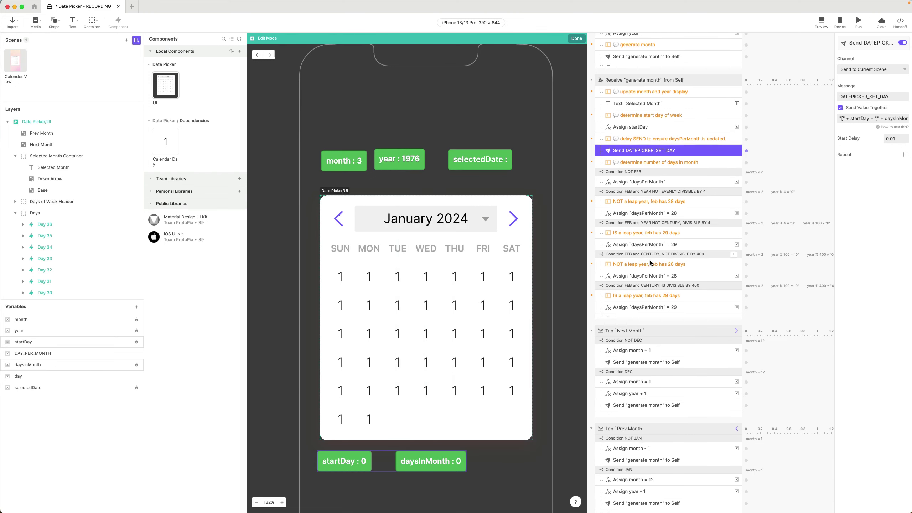
click(620, 250)
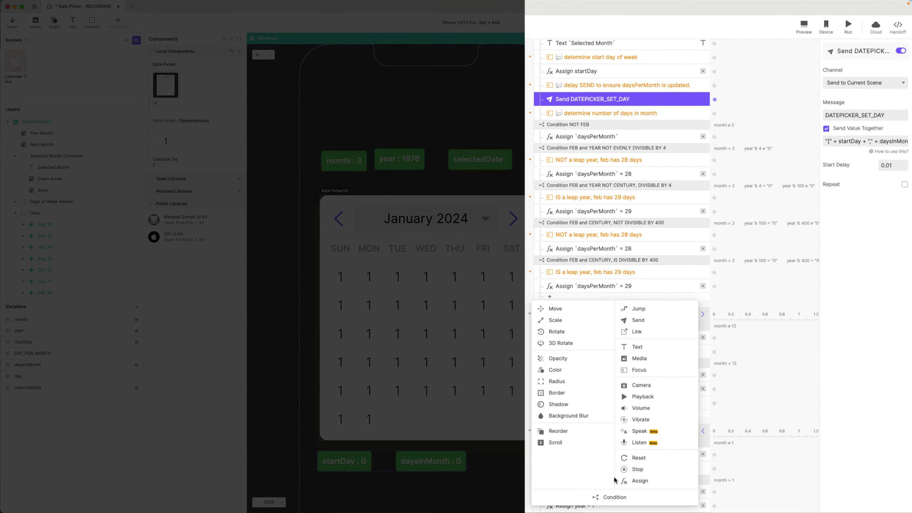
click(615, 499)
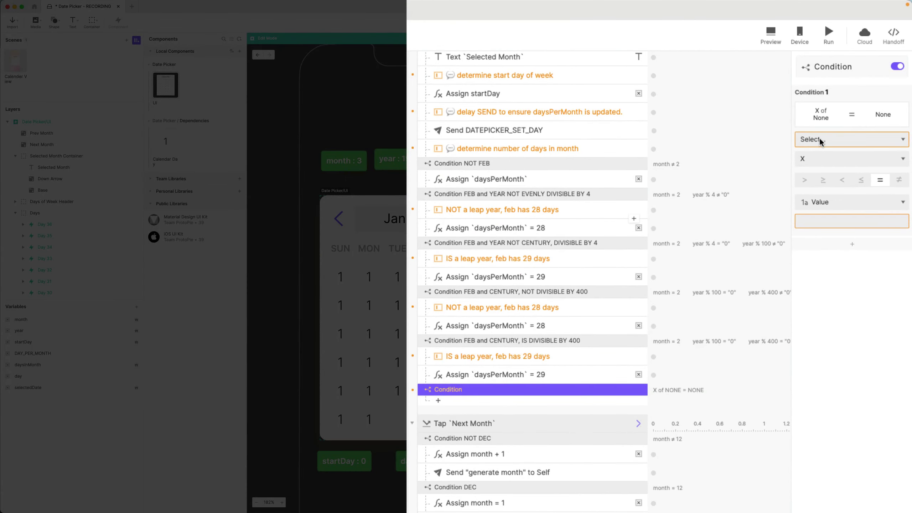
click(854, 90)
click(819, 182)
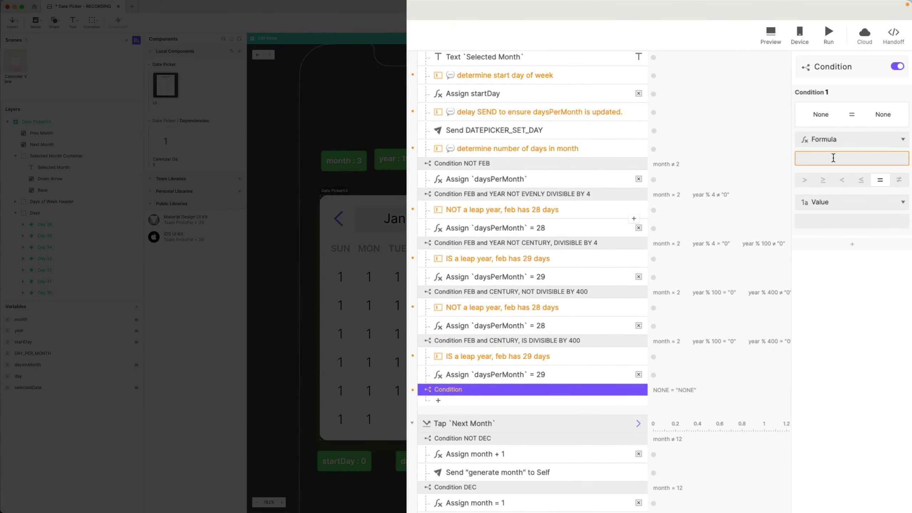
Step: Enter formatDate(selectedDate, "MMYYYY") as the new condition's first formula
click(850, 160)
click(902, 158)
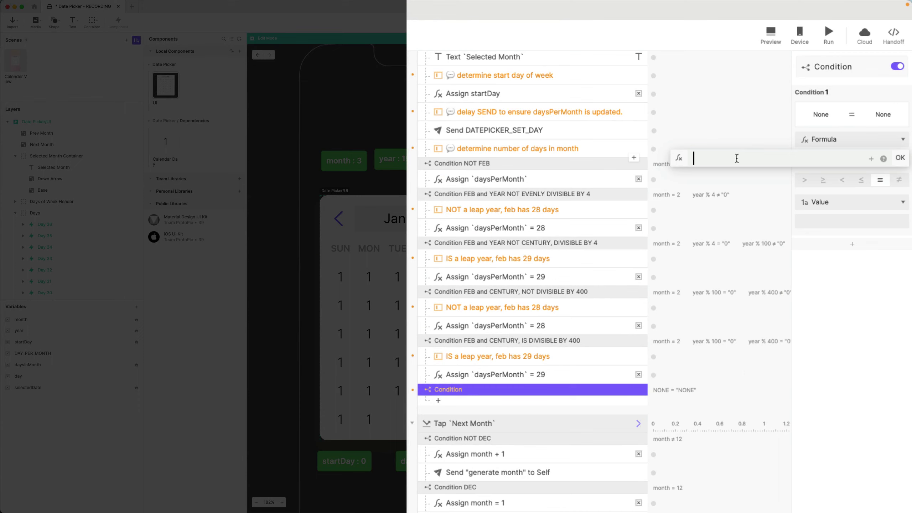
text(format)
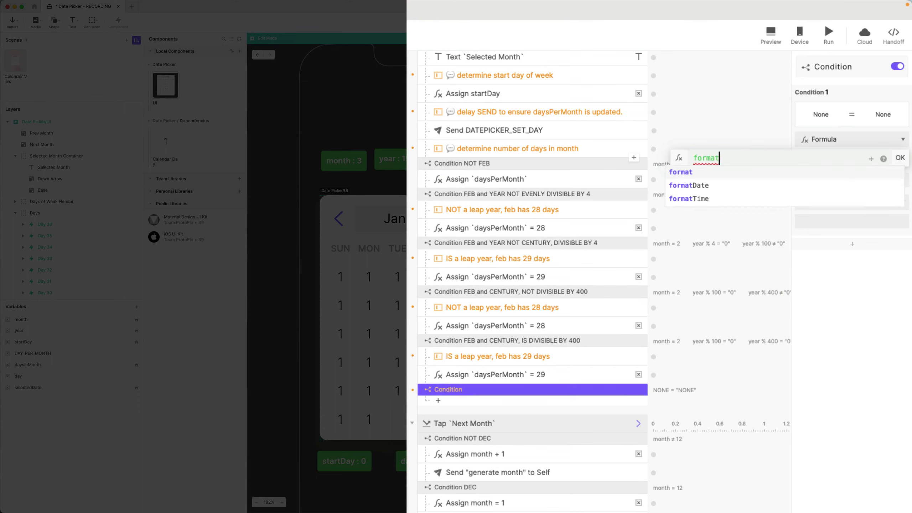
text(Date()
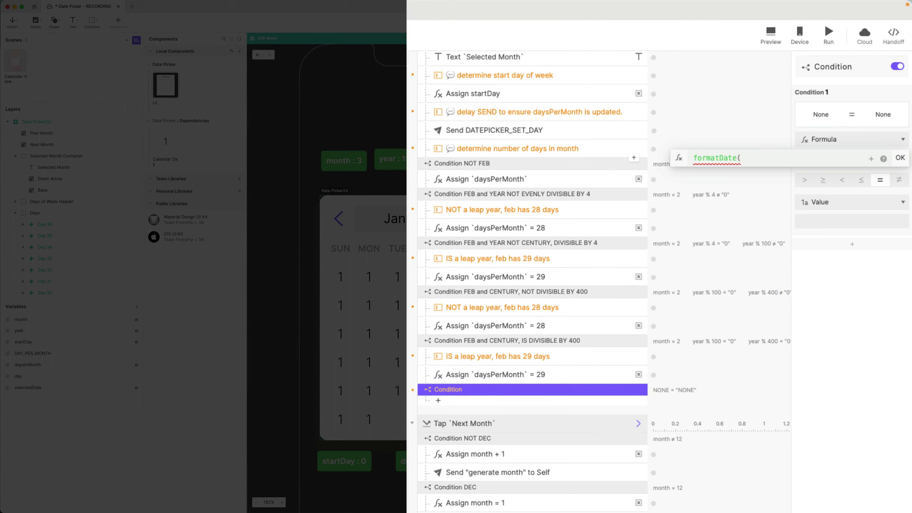
text(selecte)
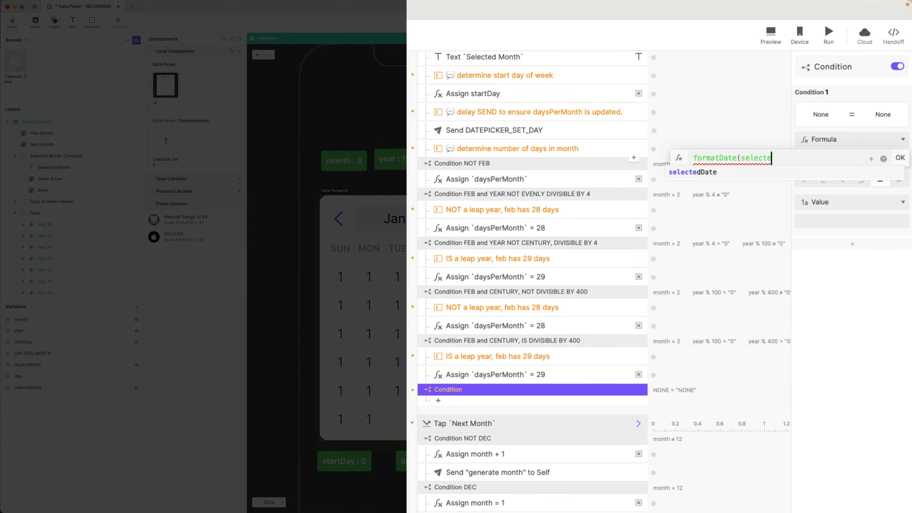
text(dDate)
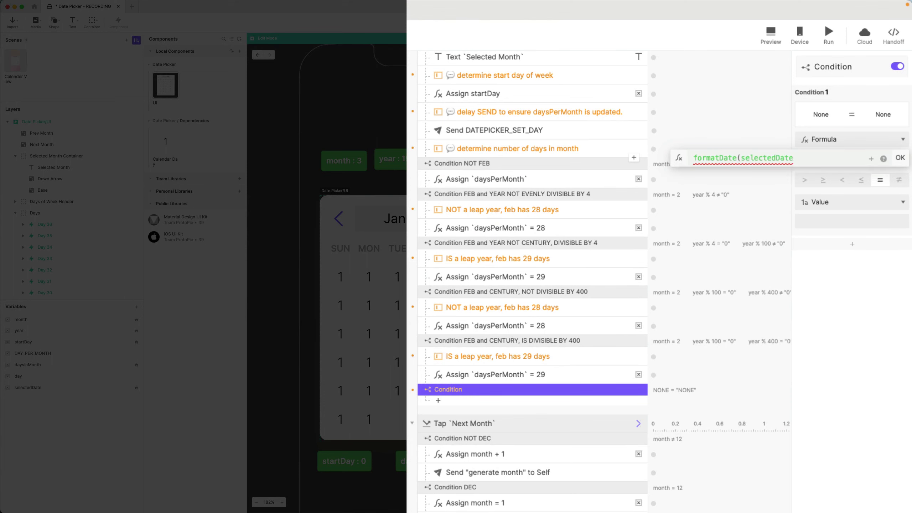
text(, "MMMM YYYY")
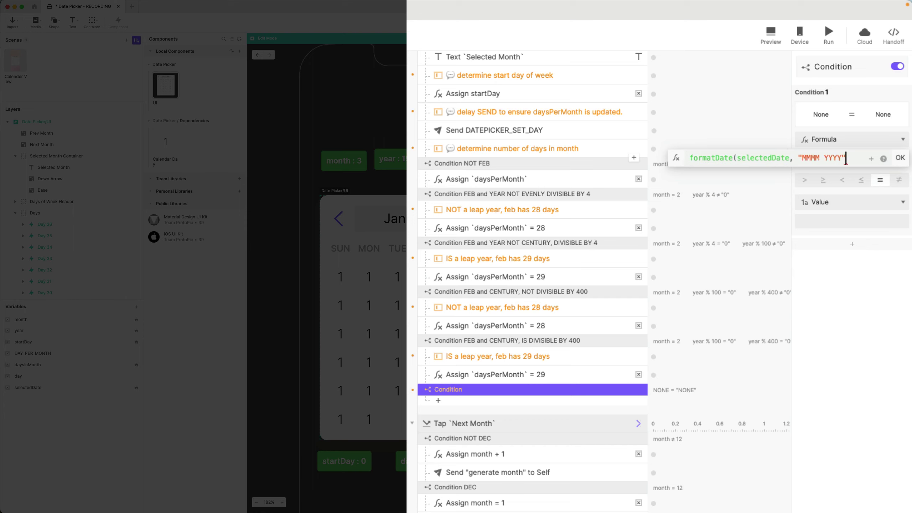
text())
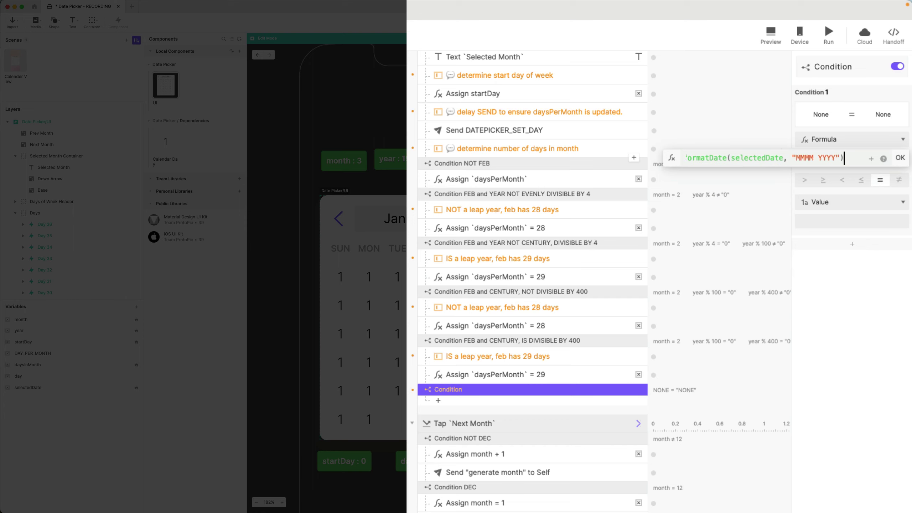
click(810, 158)
key(BackSpace)
key(BackSpace)
key(BackSpace)
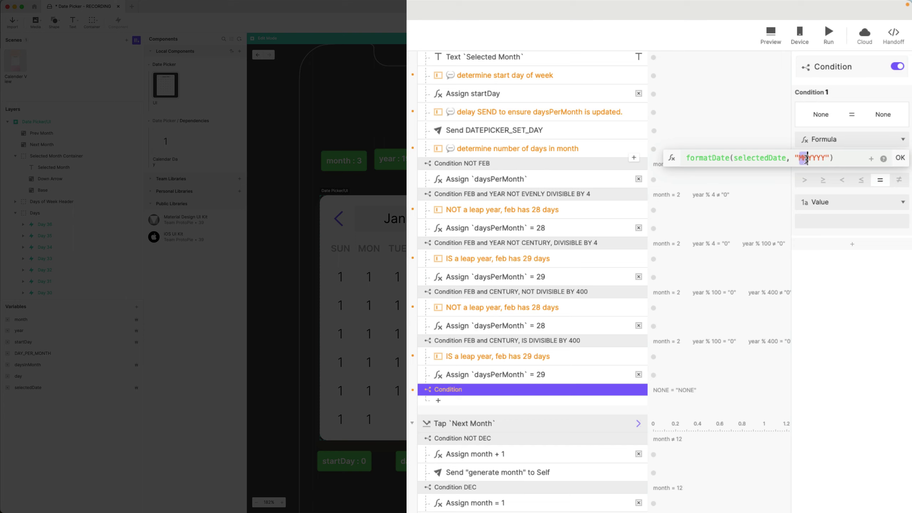
drag(818, 158, 827, 158)
click(901, 159)
Step: Set the condition's comparison operand to Formula and enter formatDate(date(year,month,1), "MMYYYY")
click(866, 203)
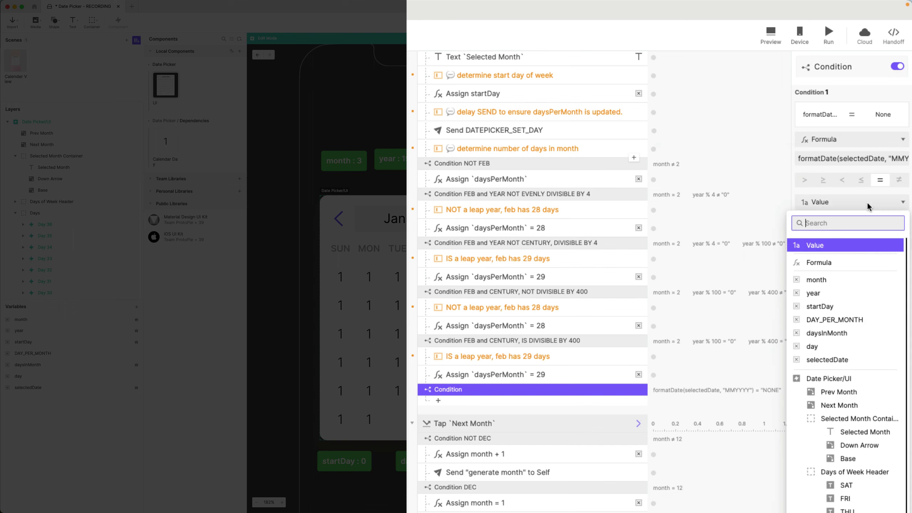
click(842, 263)
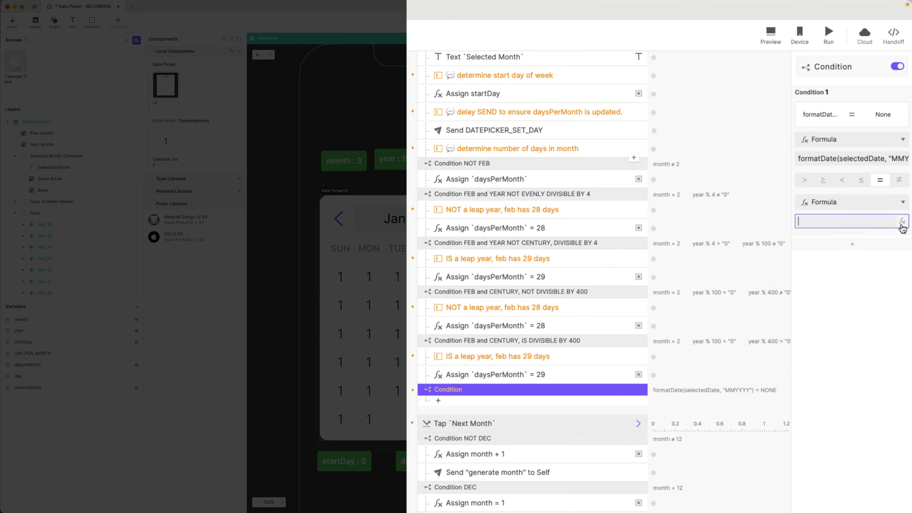
click(801, 220)
text(format)
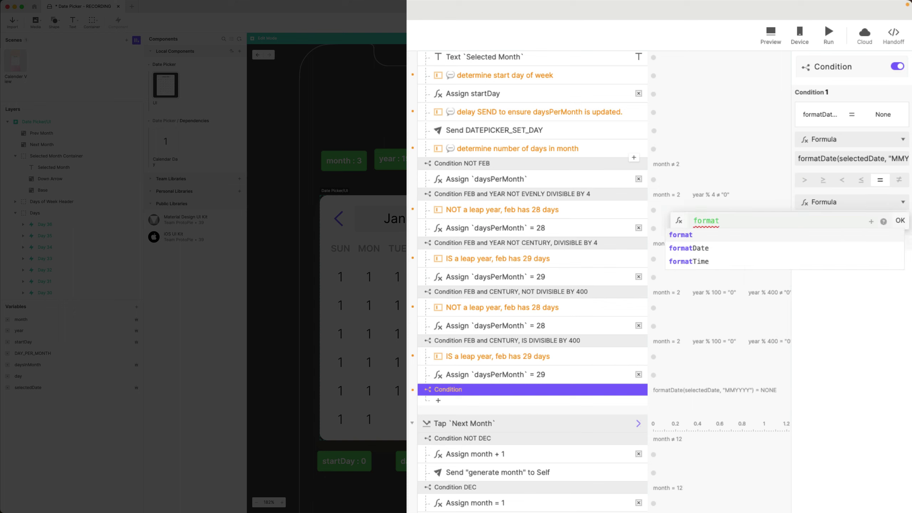
text(Date()
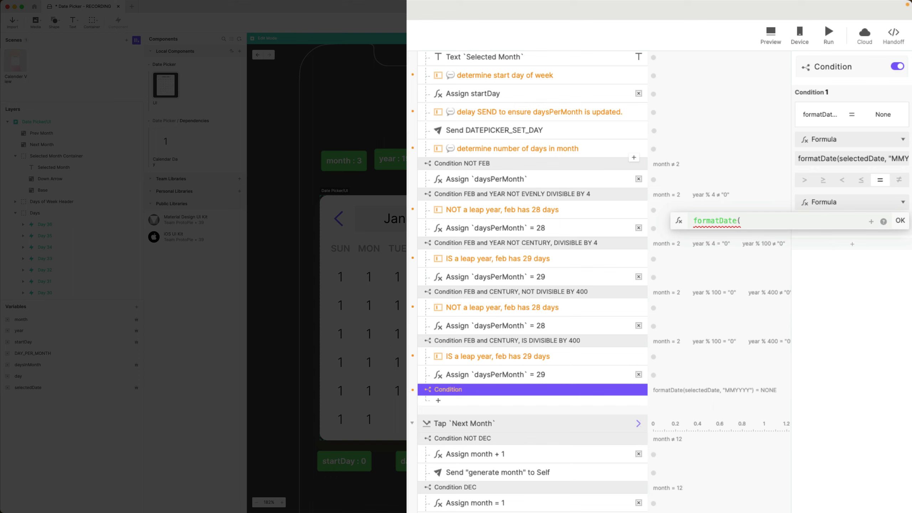
text(date(year)
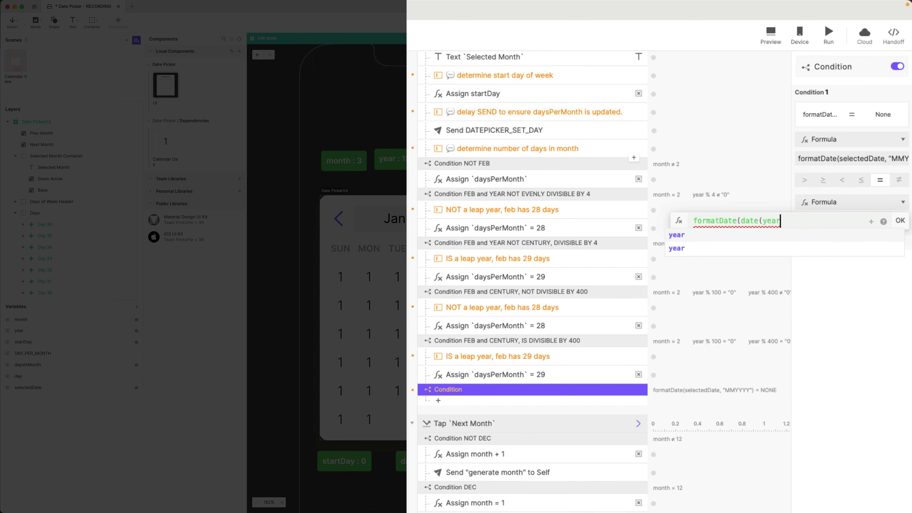
text(,month,)
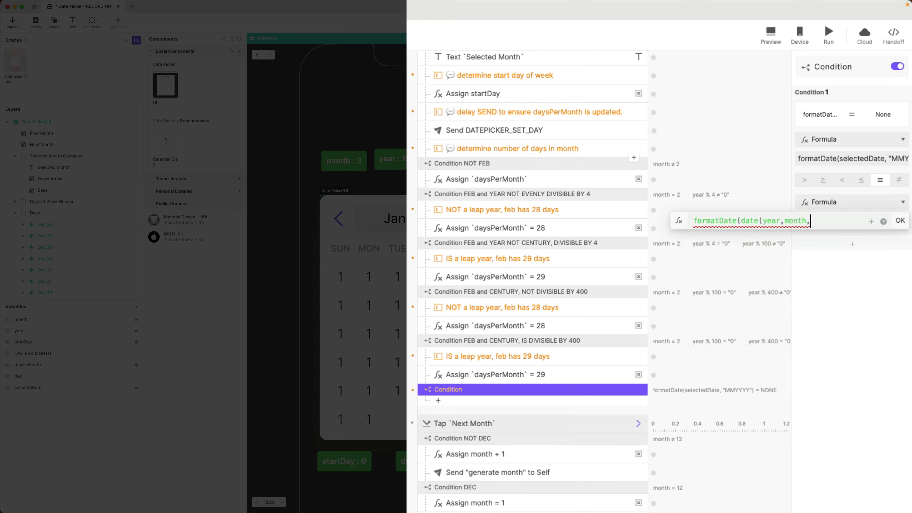
text(1), "MMYYYY)
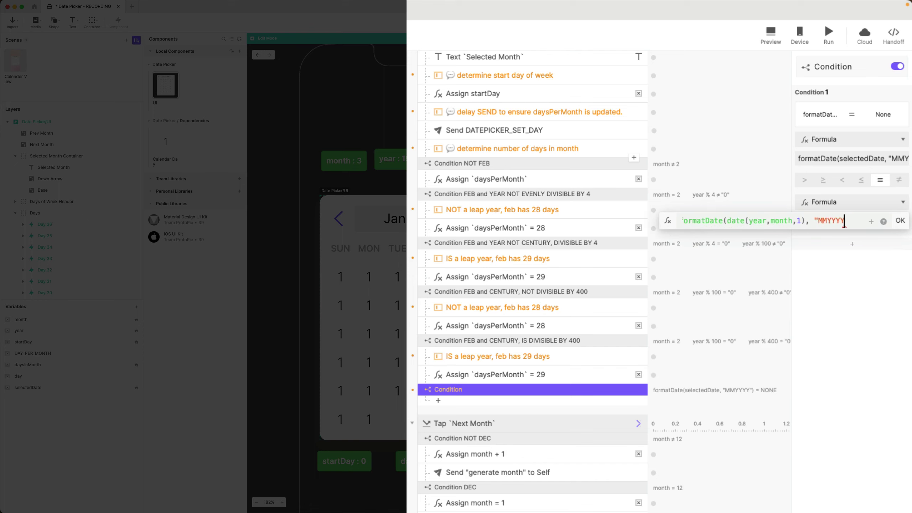
text("))
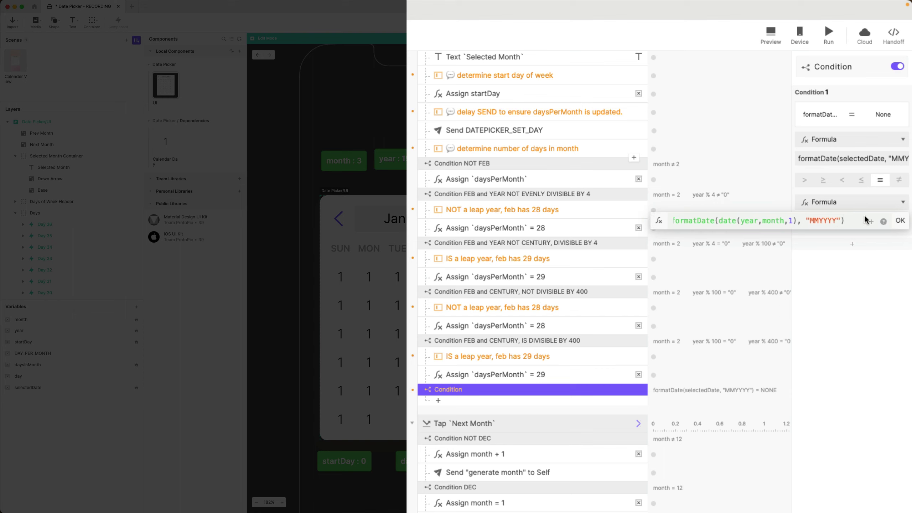
click(901, 221)
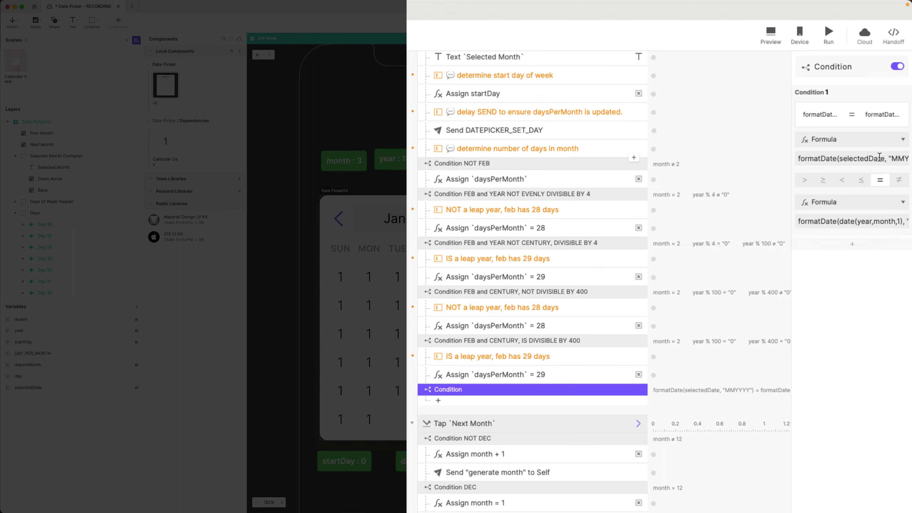
Step: Review the two formatDate formulas compared in the new condition, including the month-and-year format of the second one
click(902, 159)
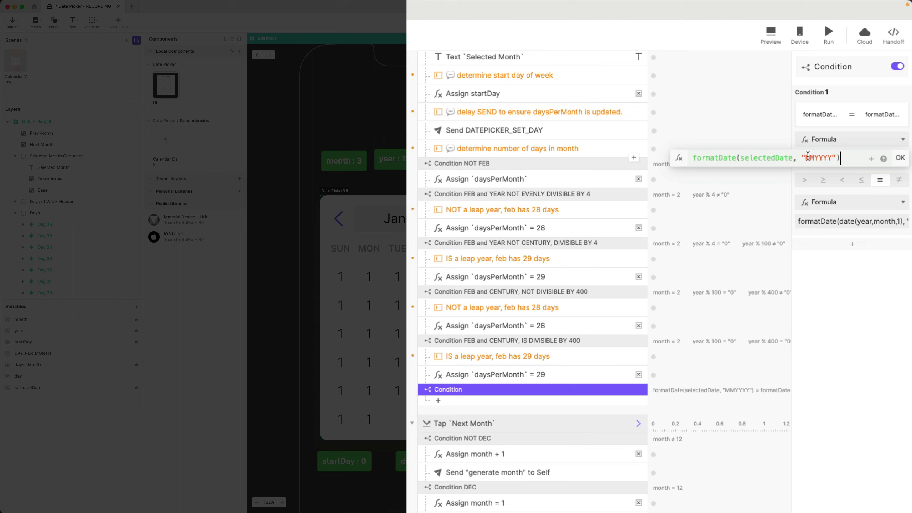
click(843, 221)
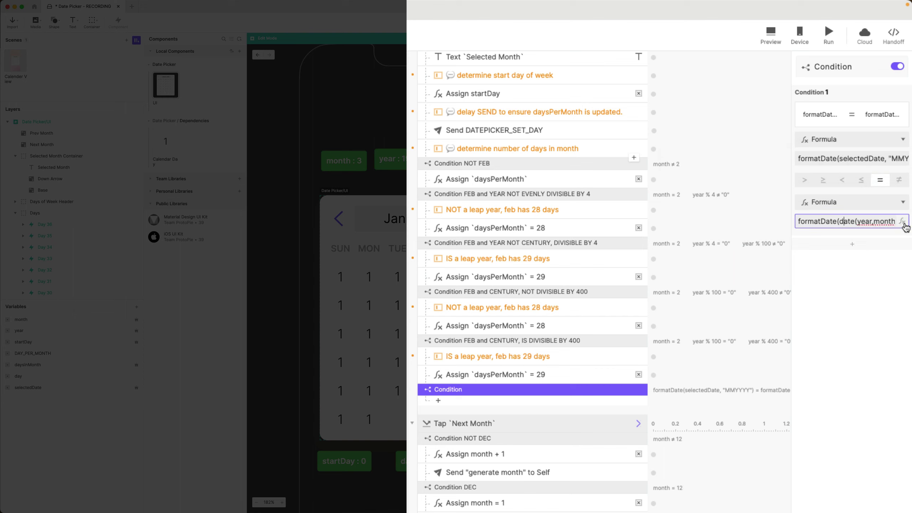
click(903, 223)
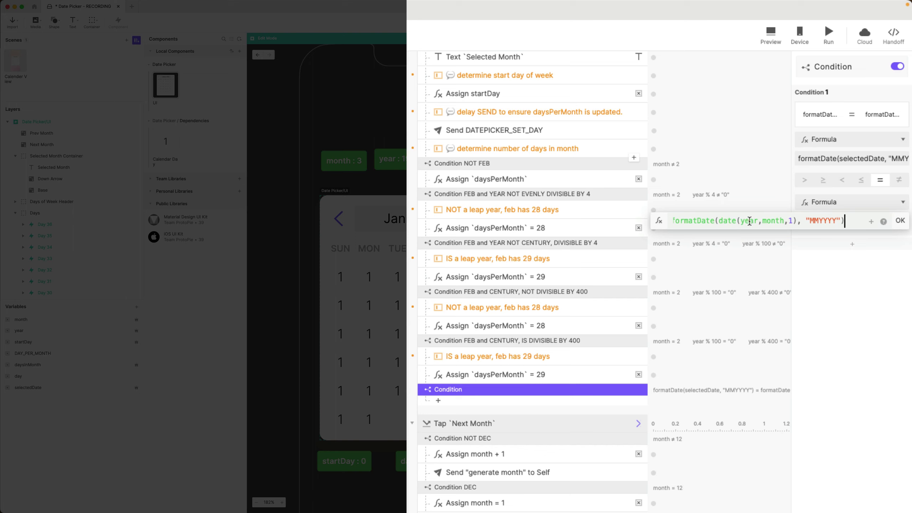
double_click(824, 220)
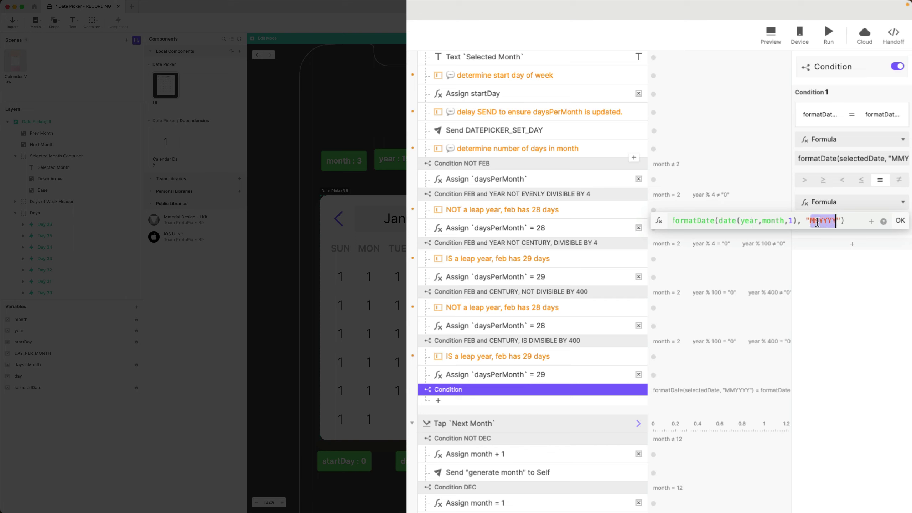
click(900, 221)
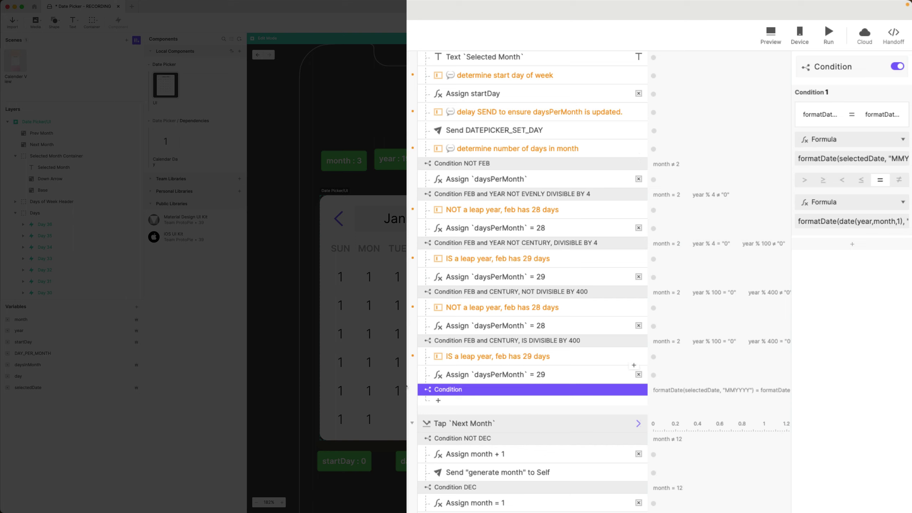
Step: Rename the new condition "Condition SELECTED IN THIS MONTH" and move the Send DATEPICKER_SET_DAY response into it
double_click(459, 391)
text(S)
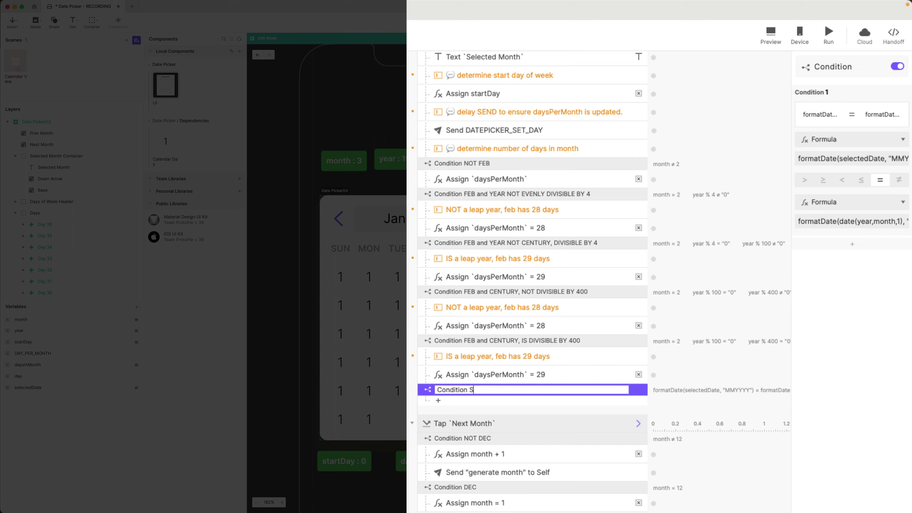
text(ELECTED IN THIS MONTH)
key(Return)
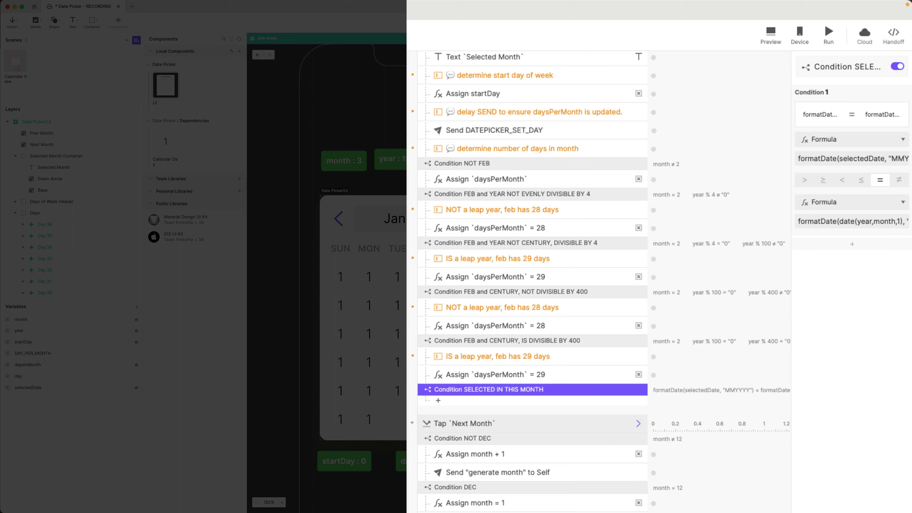
click(523, 132)
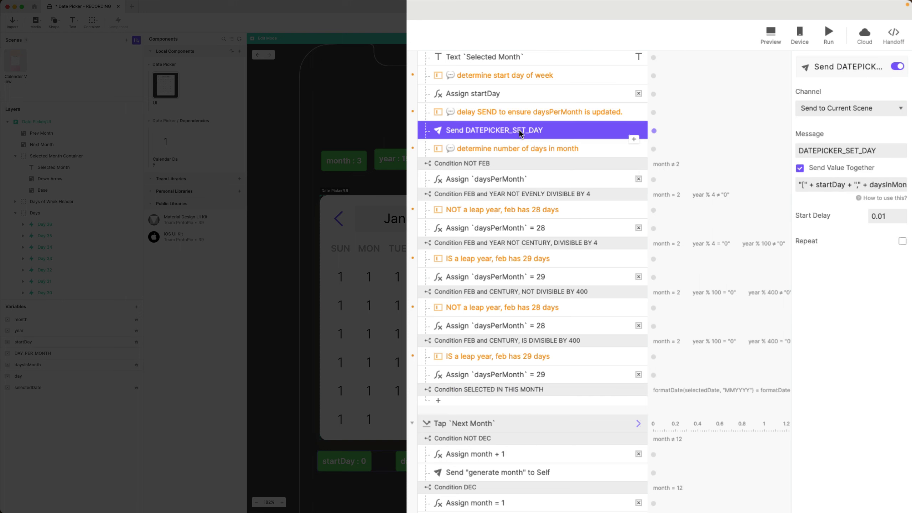
drag(506, 139, 511, 388)
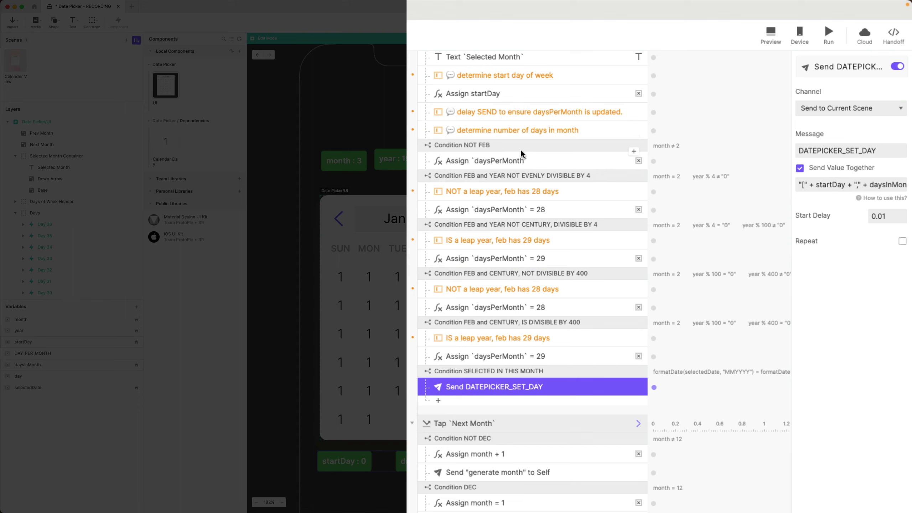
Step: Add an extra "," separator and a joining + before the closing bracket in the DATEPICKER_SET_DAY value formula
click(858, 185)
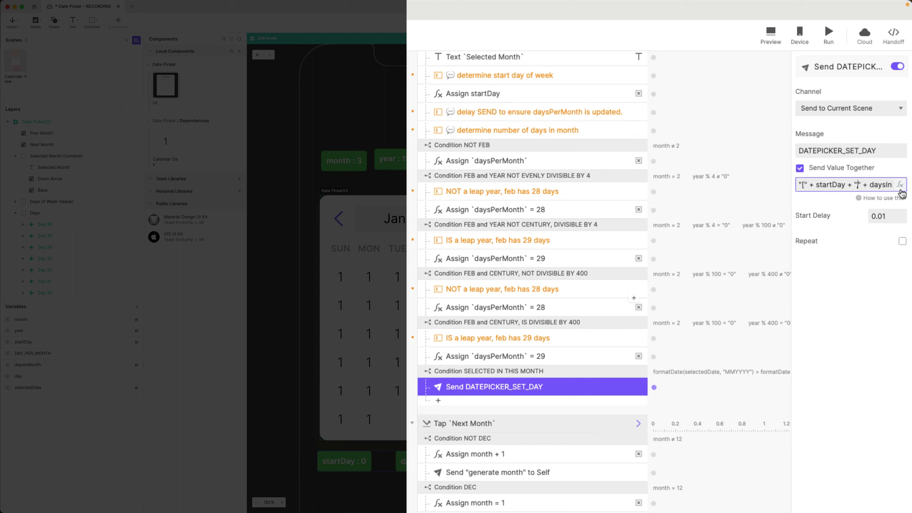
click(900, 185)
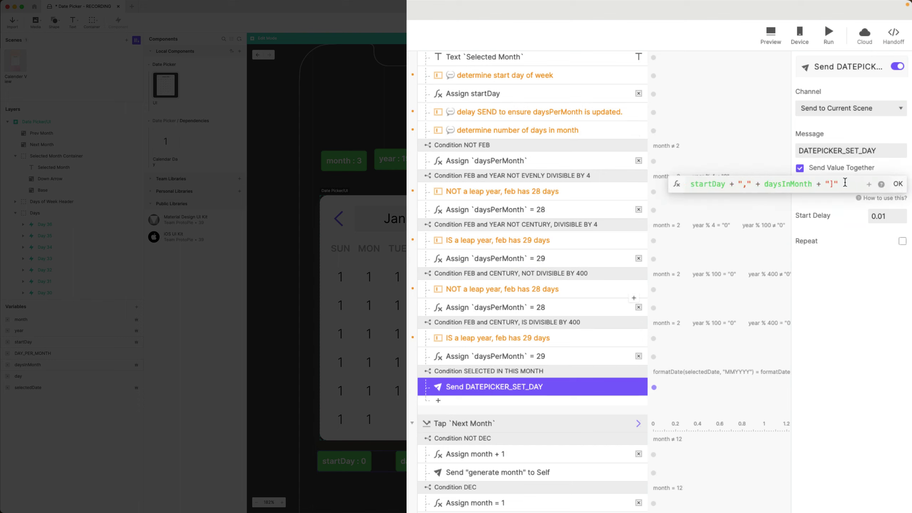
key(Left)
key(Left)
key(Left)
key(Left)
key(Right)
key(Right)
text("," +  )
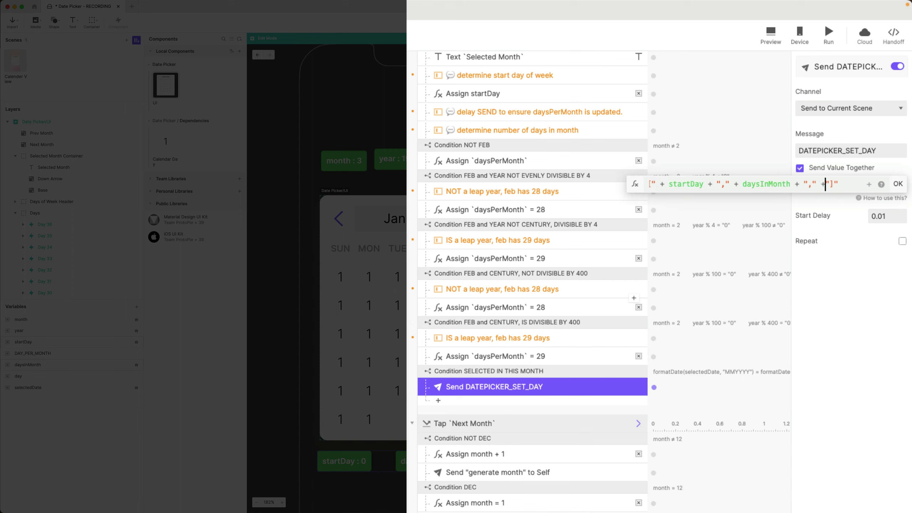
text(+)
key(Left)
key(Left)
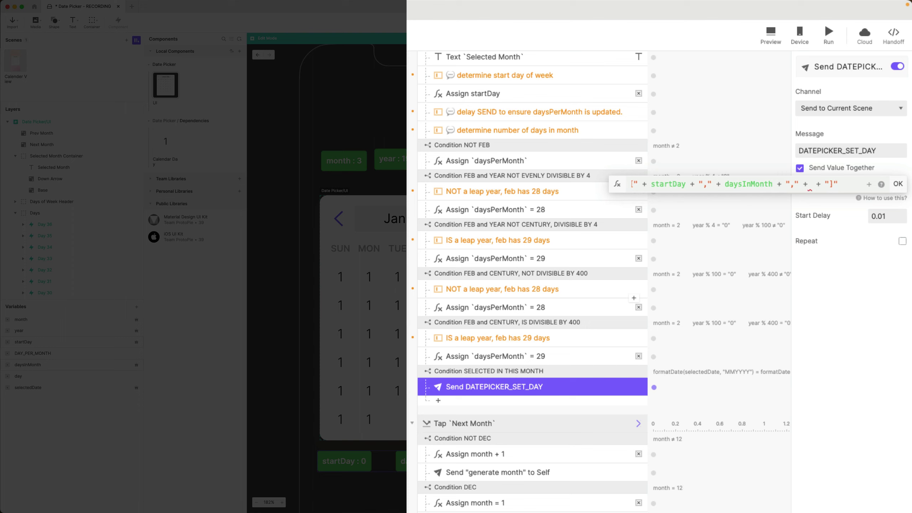
Step: Insert formatDate(selectedDate, "") with an empty format string after the added separator in the value formula
text(formatDate)
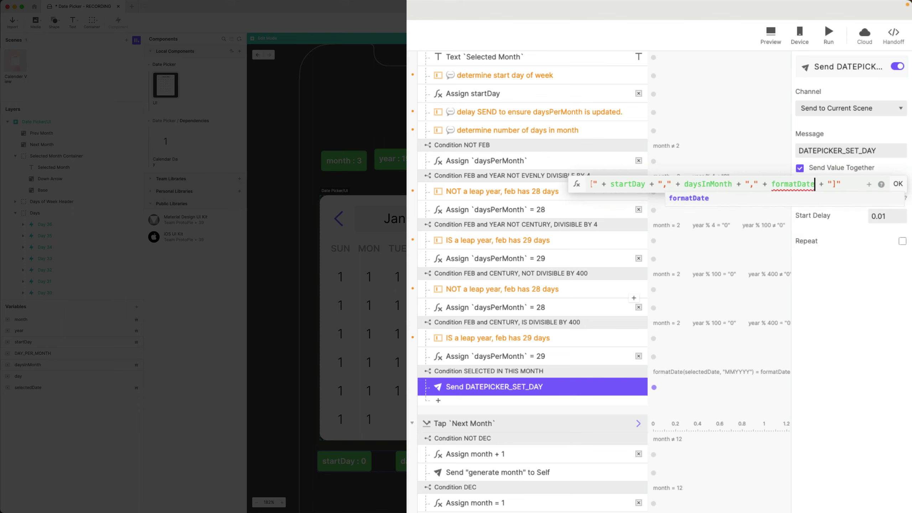
text(()
text(selectedDate)
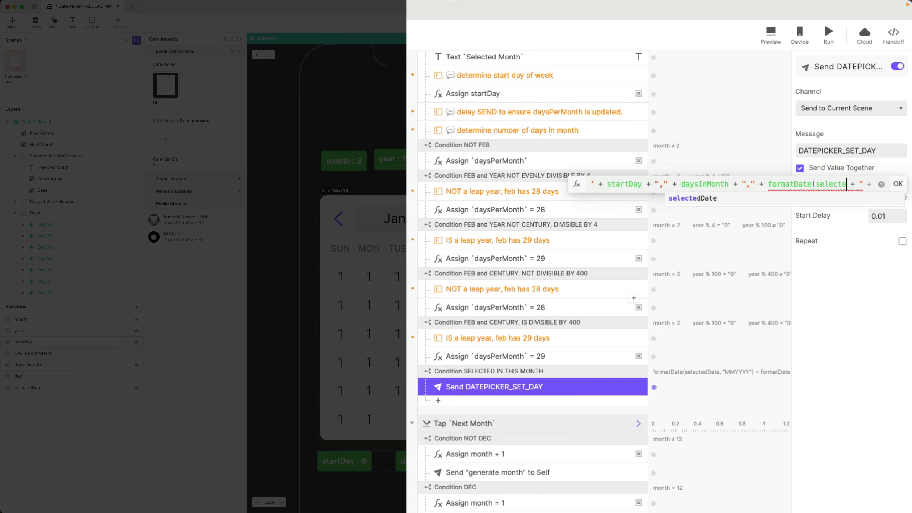
text(, )
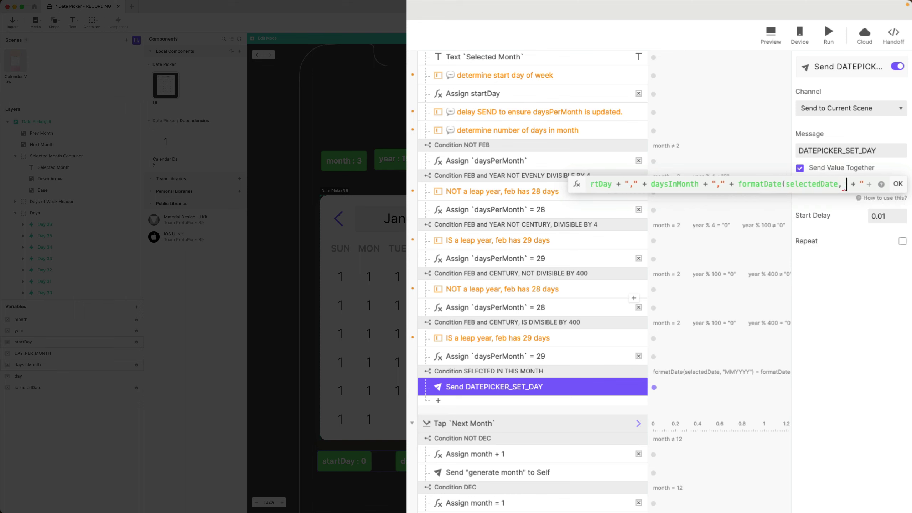
text(""))
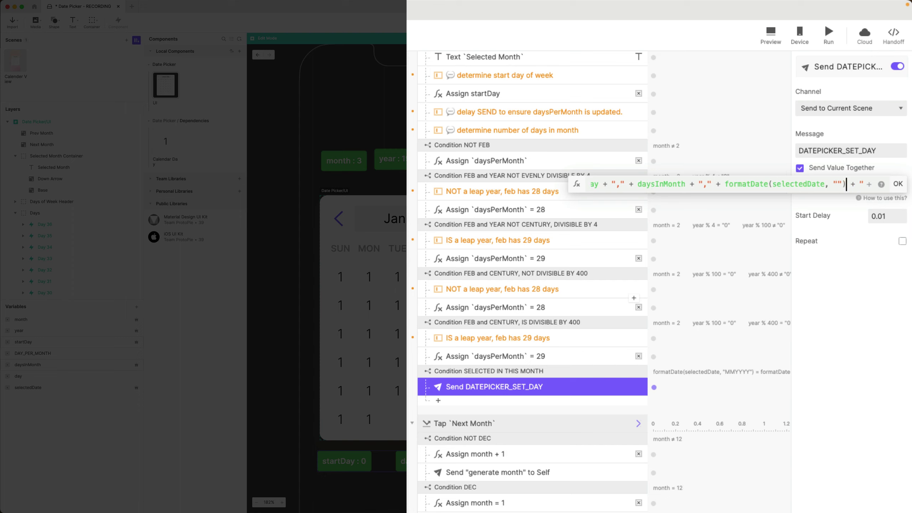
Step: Switch to the browser's Day.js format page, check the code for the day of the month, and return to ProtoPie
key(super+Tab)
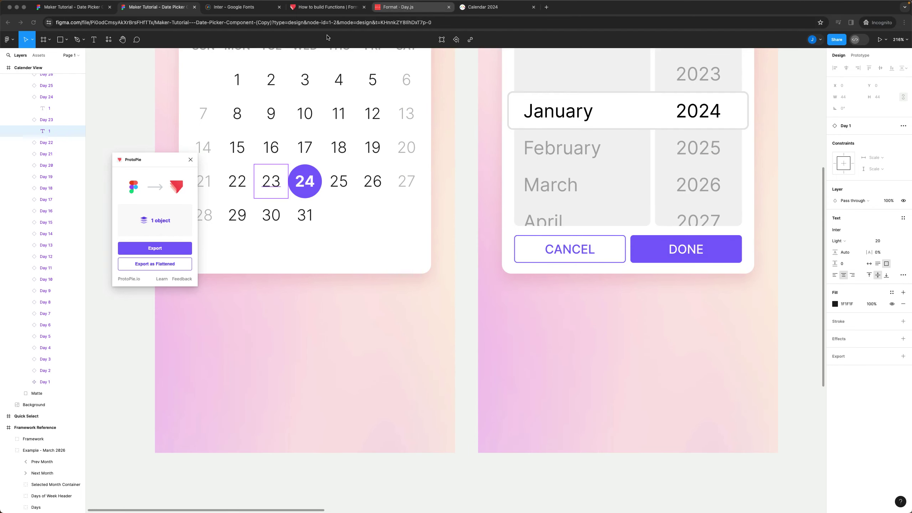
click(397, 8)
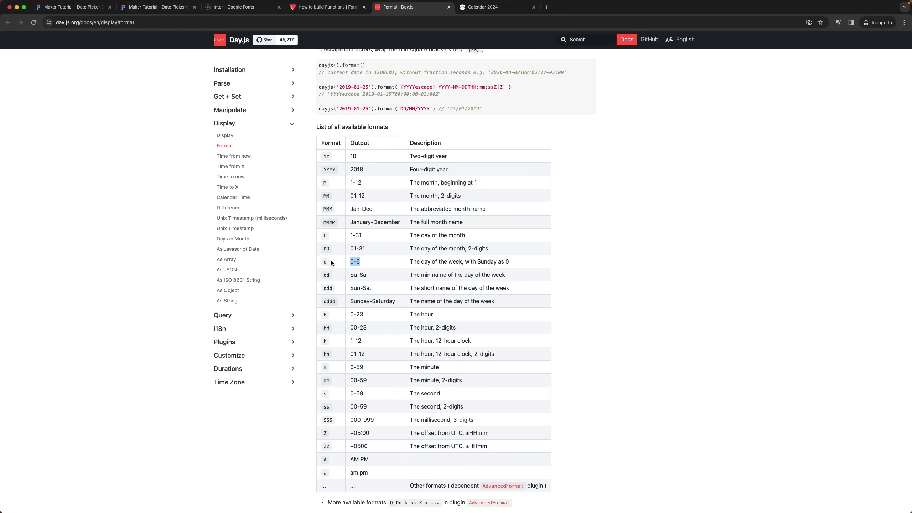
double_click(325, 236)
scroll(325, 236, up, 1)
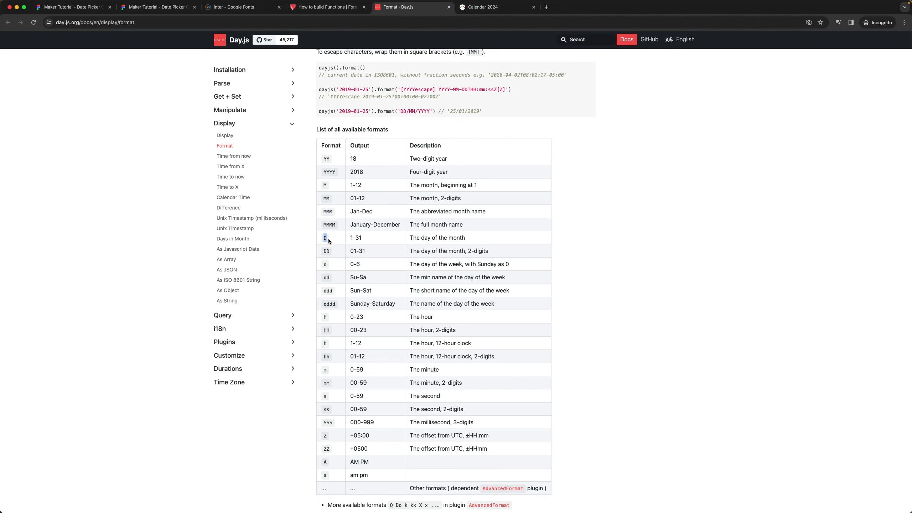
key(super+Tab)
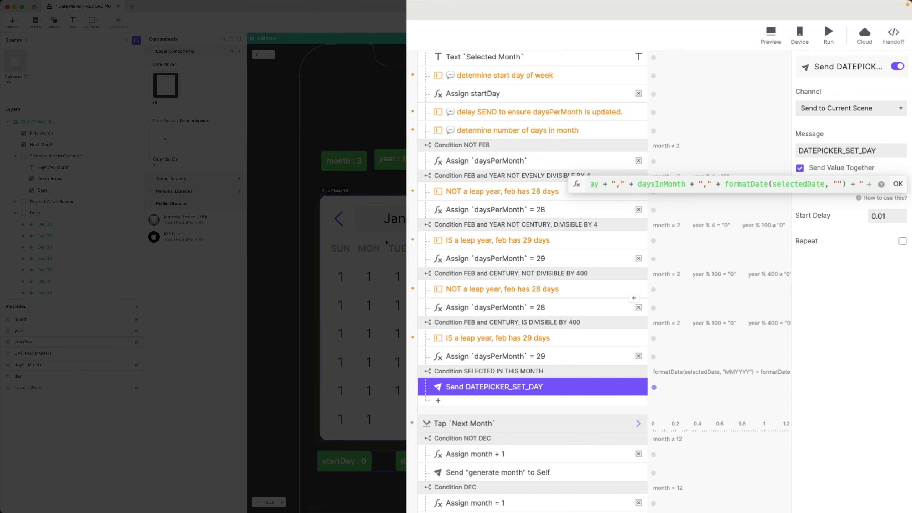
Step: Enter "D" as the format in formatDate(selectedDate, "D") and accept the value formula
click(839, 184)
text(D)
key(End)
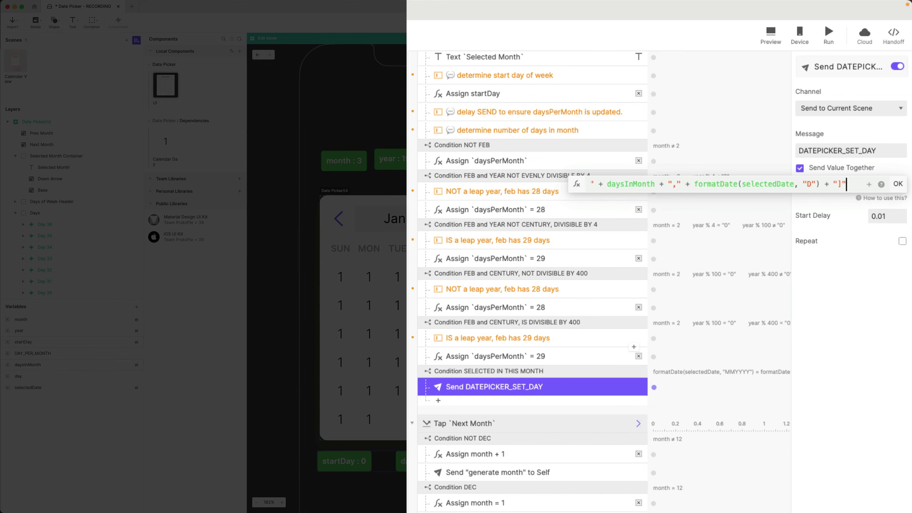
click(899, 184)
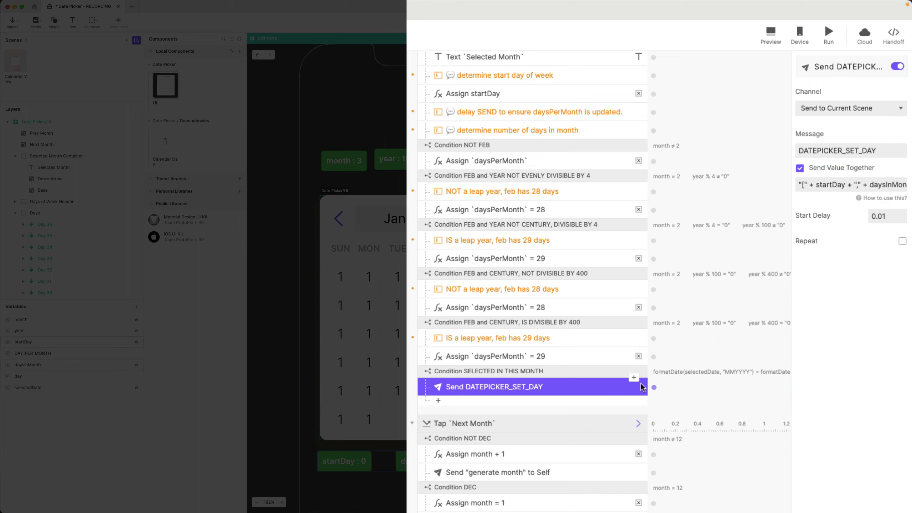
Step: Duplicate the SELECTED IN THIS MONTH condition with its Send response and set the copy's comparison to not equal (≠)
click(566, 375)
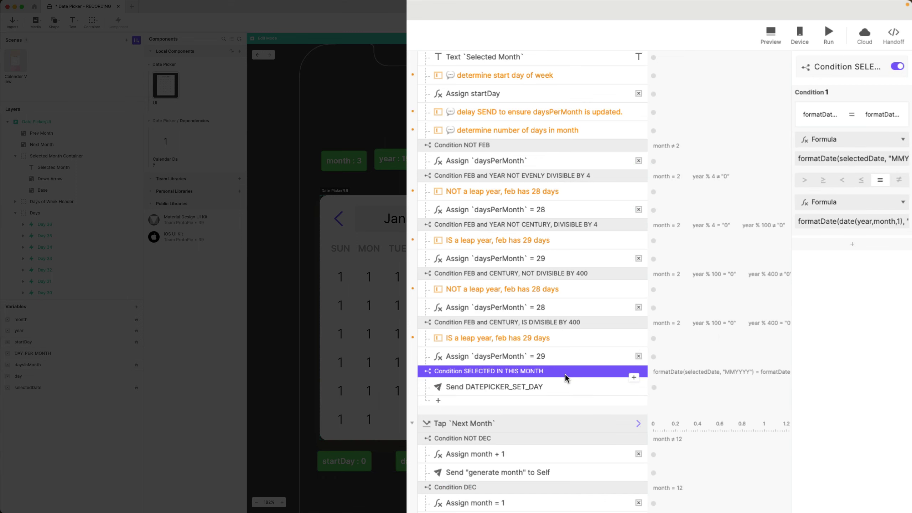
key(super+d)
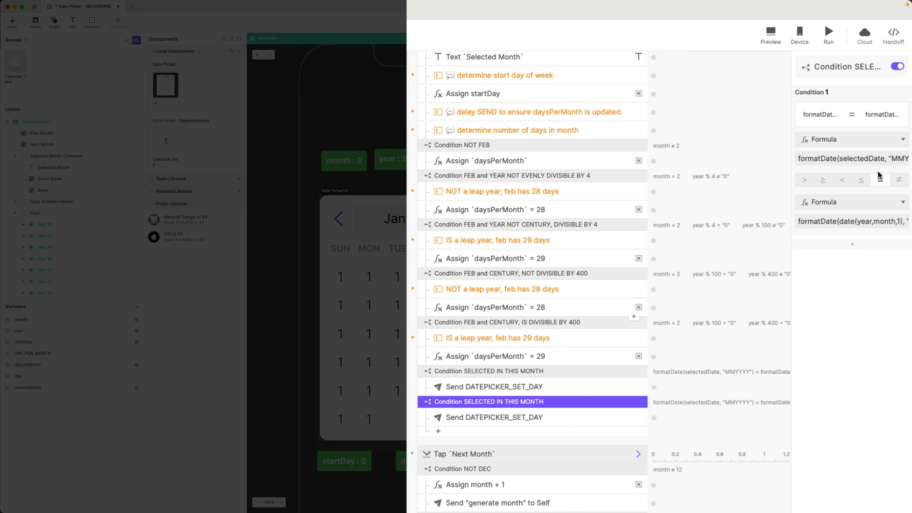
click(899, 180)
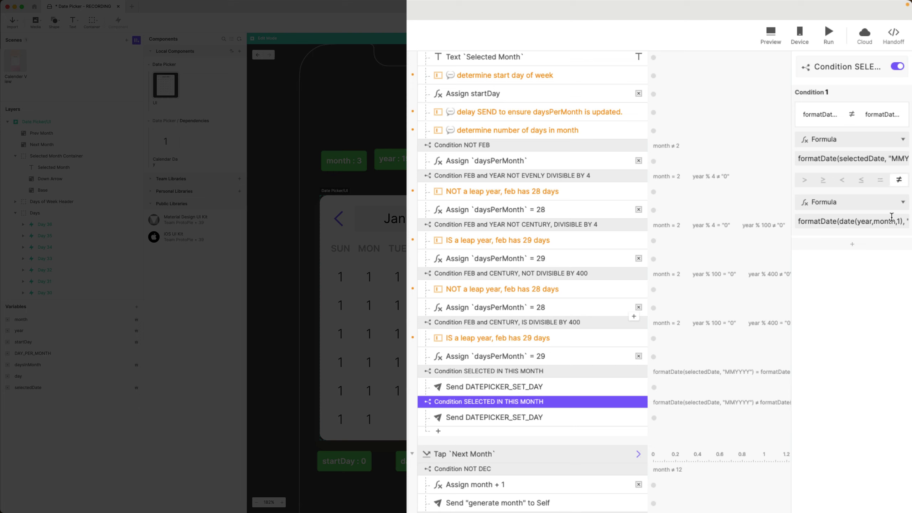
click(858, 159)
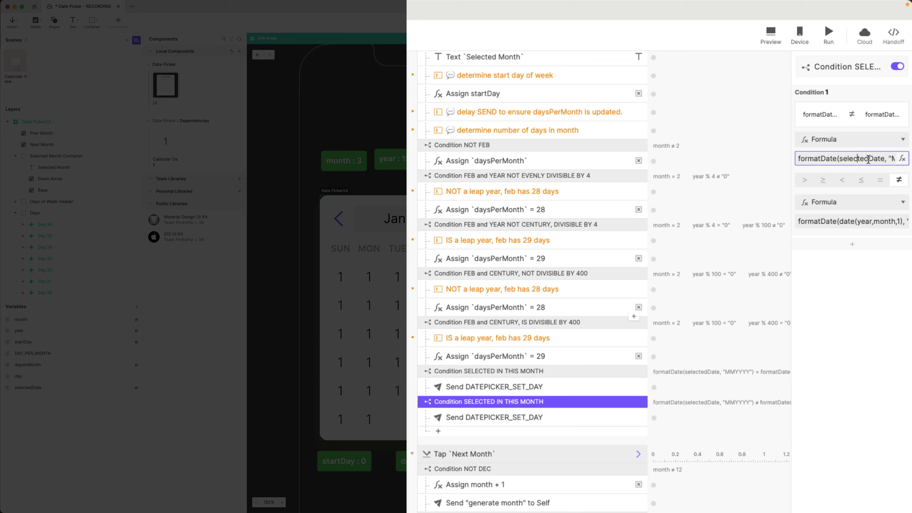
key(End)
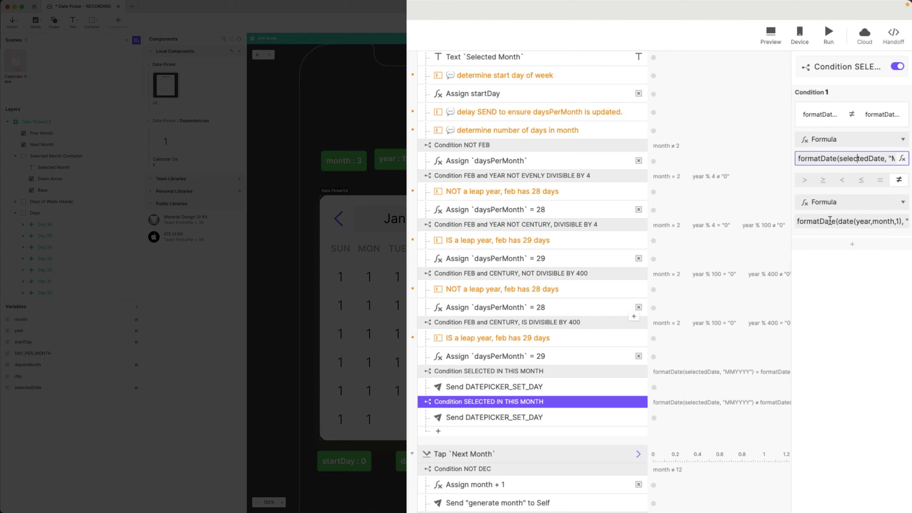
scroll(830, 220, right, 3)
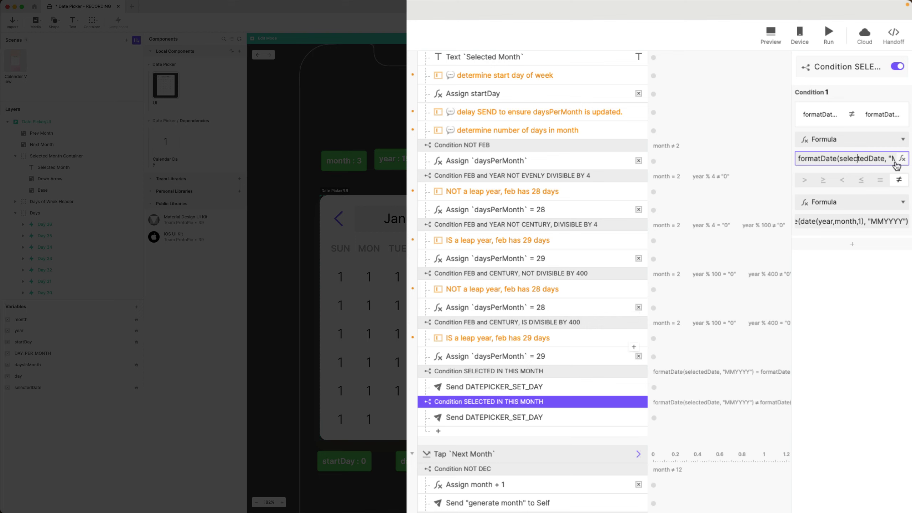
Step: Remove formatDate(selectedDate, "D") from the value formula of the Send DATEPICKER_SET_DAY response under the duplicated SELECTED IN THIS MONTH condition
click(543, 423)
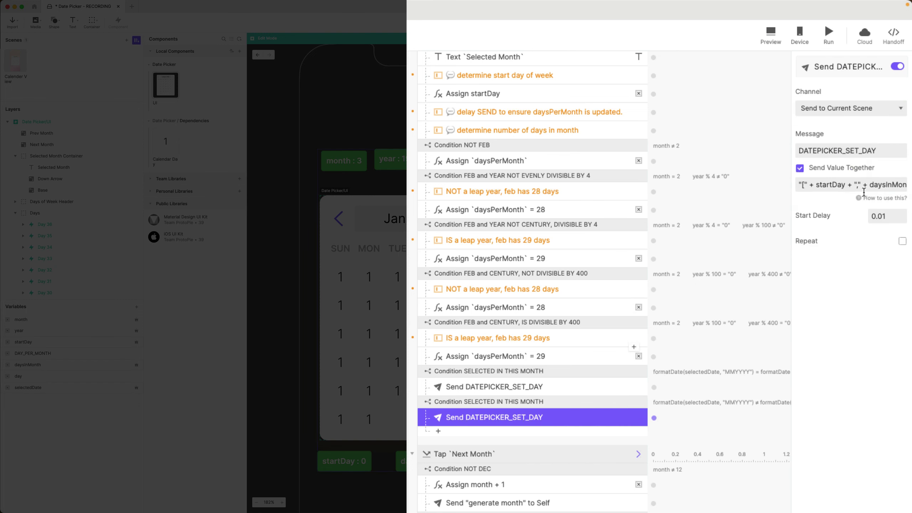
click(866, 185)
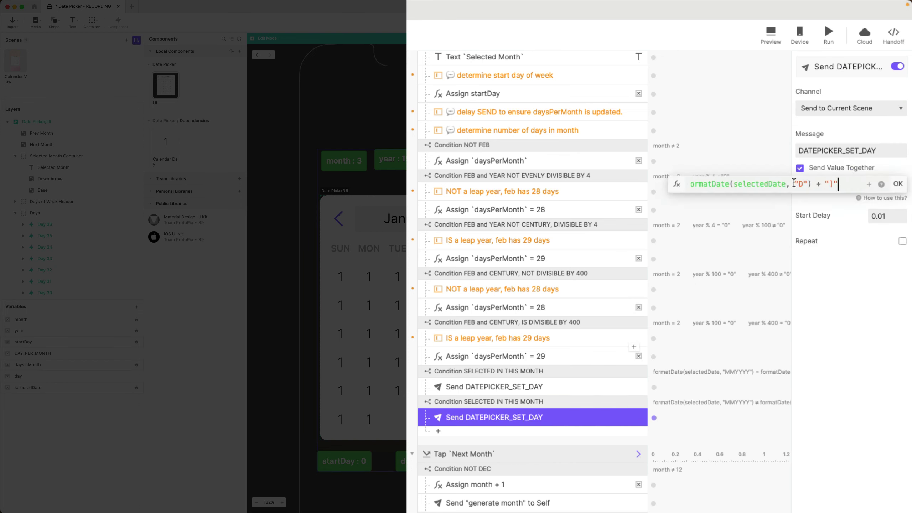
scroll(772, 183, left, 5)
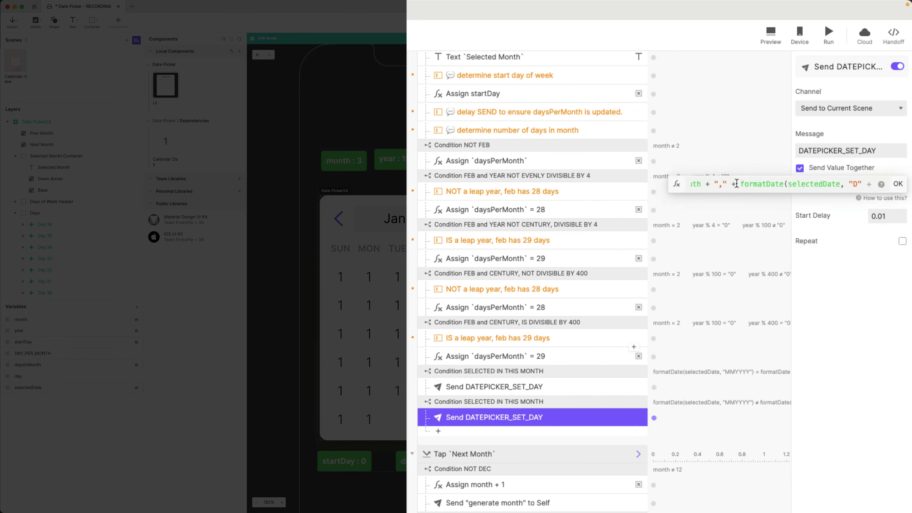
drag(741, 184, 822, 185)
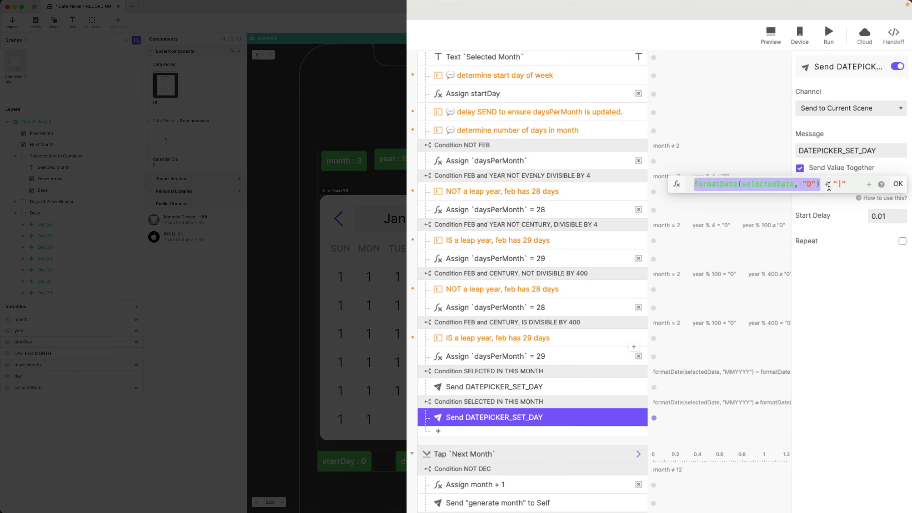
key(BackSpace)
Step: Replace the leftover quotes and plus signs with -1 so the value formula ends in ",-1]", and accept it
key(Left)
key(Left)
key(Left)
key(Left)
key(shift+Right)
key(shift+Right)
key(shift+Right)
key(shift+Right)
key(shift+Right)
key(shift+Right)
key(shift+Right)
key(shift+Right)
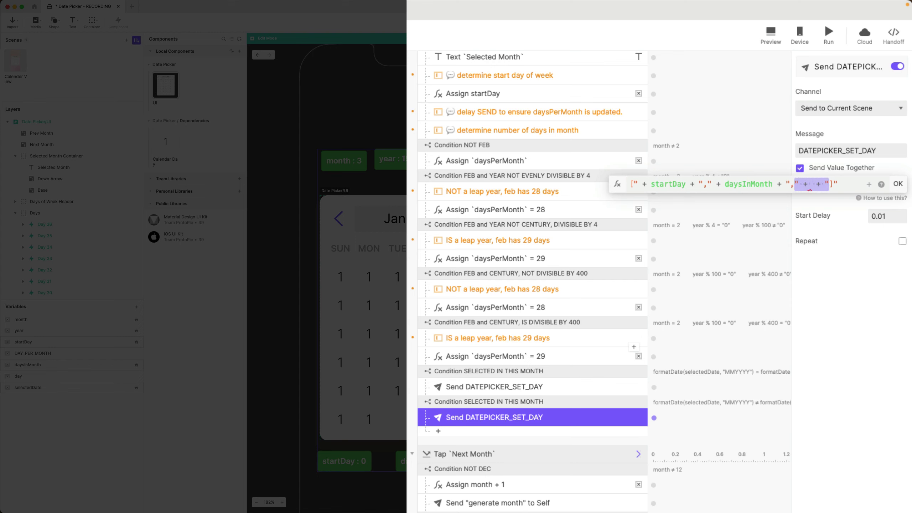
text(-1)
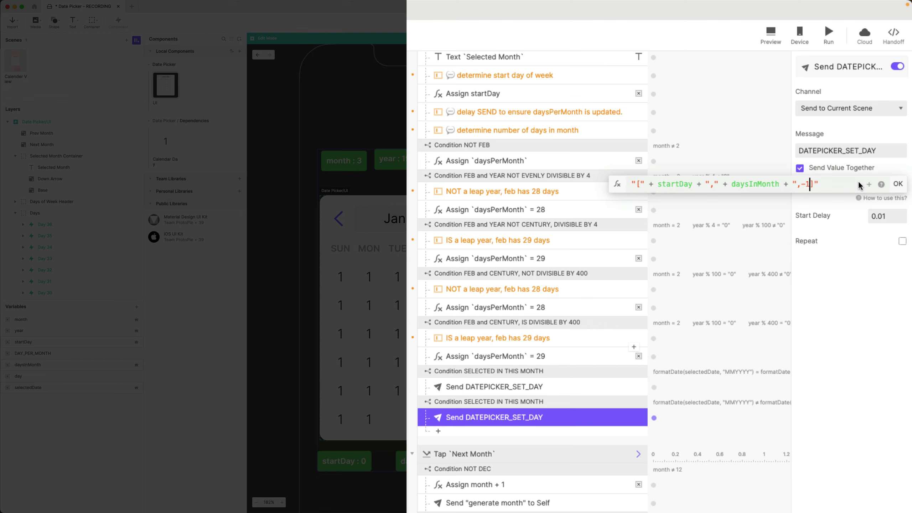
click(899, 184)
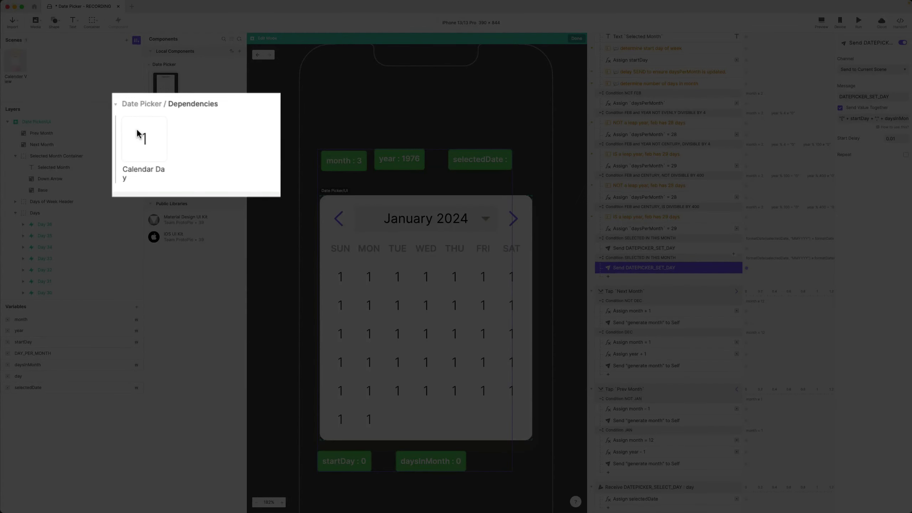
Step: Open the Calendar Day component and rename its first Receive trigger as "Receive DATEPICKER_SET_DAY : setData"
double_click(162, 139)
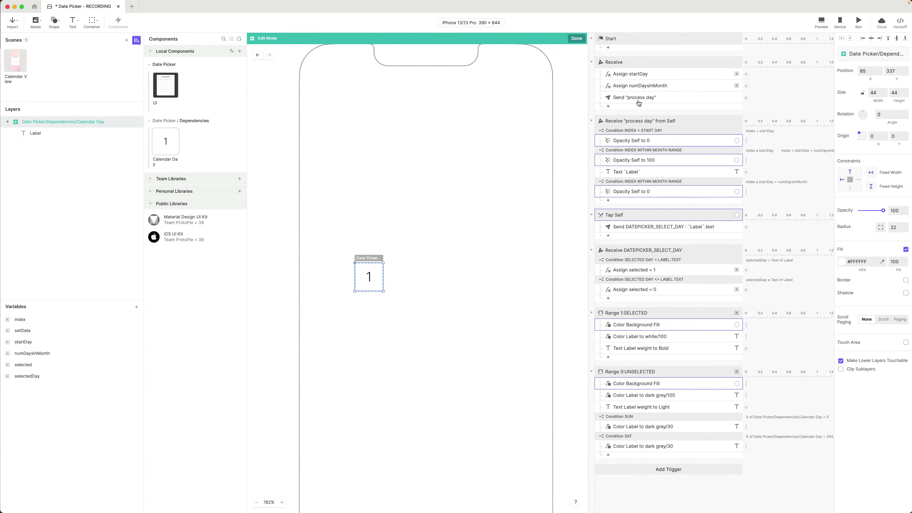
click(633, 66)
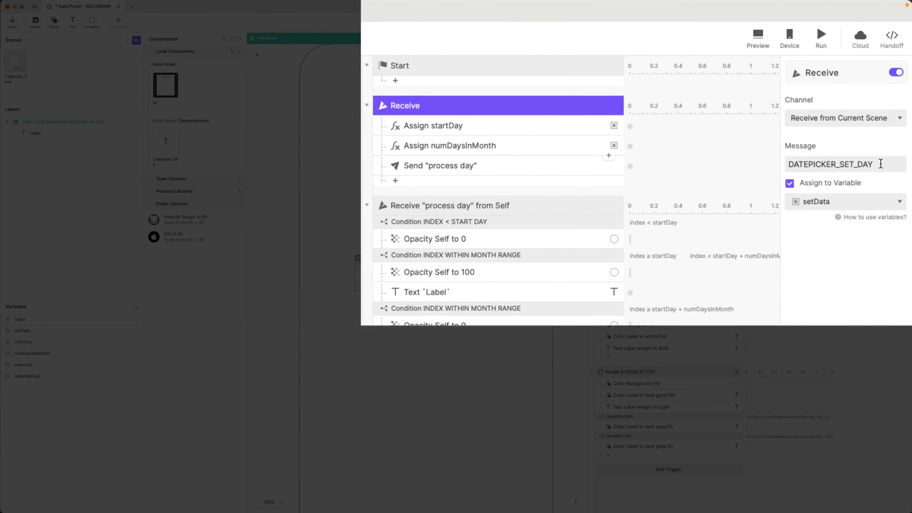
double_click(891, 95)
key(ctrl+c)
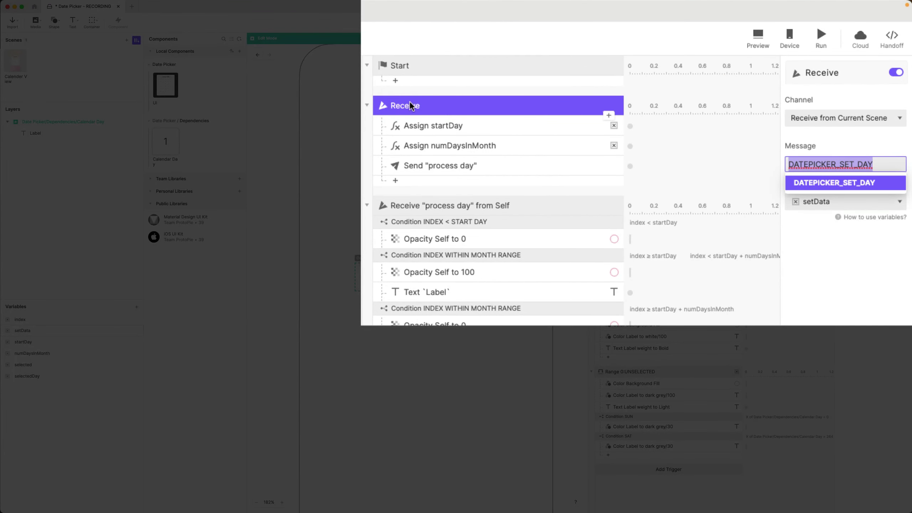
double_click(440, 105)
click(441, 105)
key(ctrl+v)
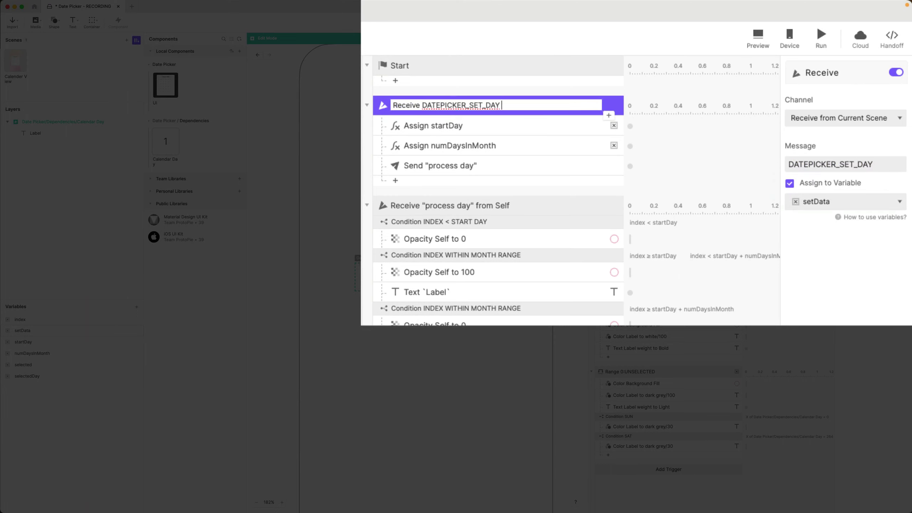
text(: setData)
key(Return)
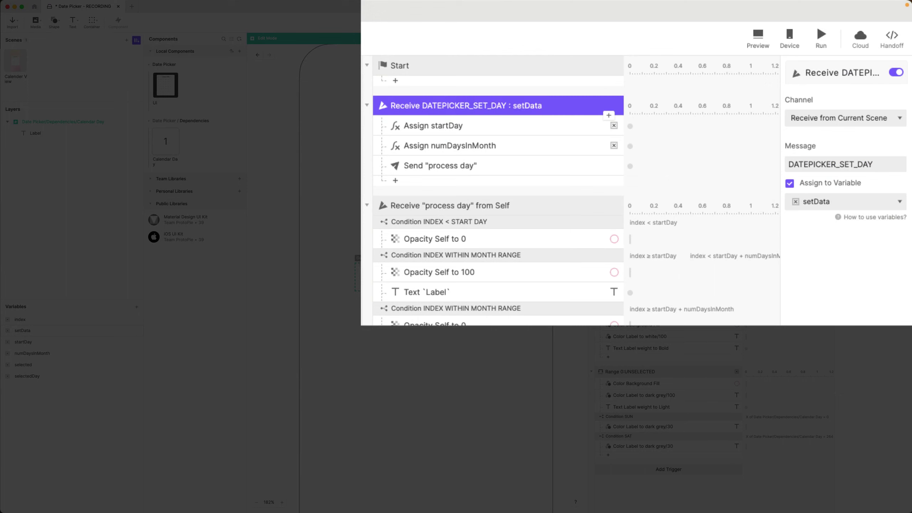
Step: Rename the selectedDay variable, used by the Receive DATEPICKER_SELECT_DAY trigger, as selection
click(485, 145)
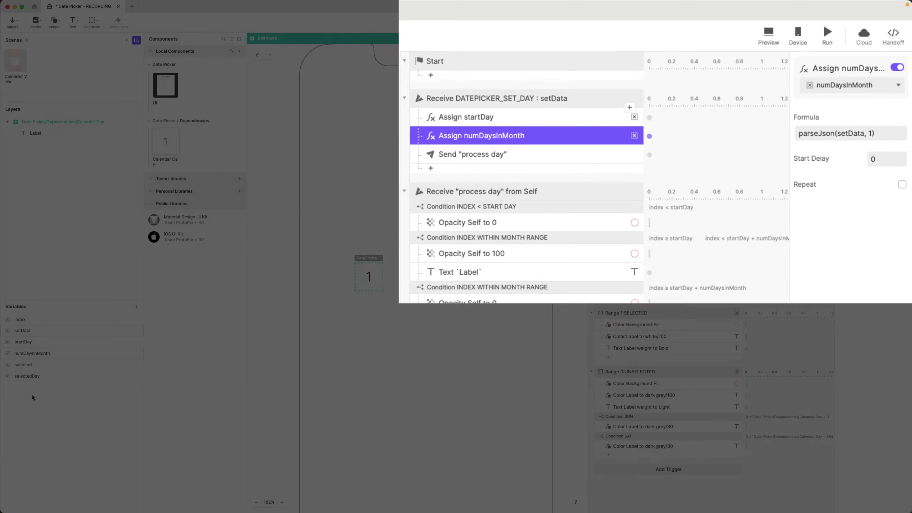
click(52, 409)
click(42, 375)
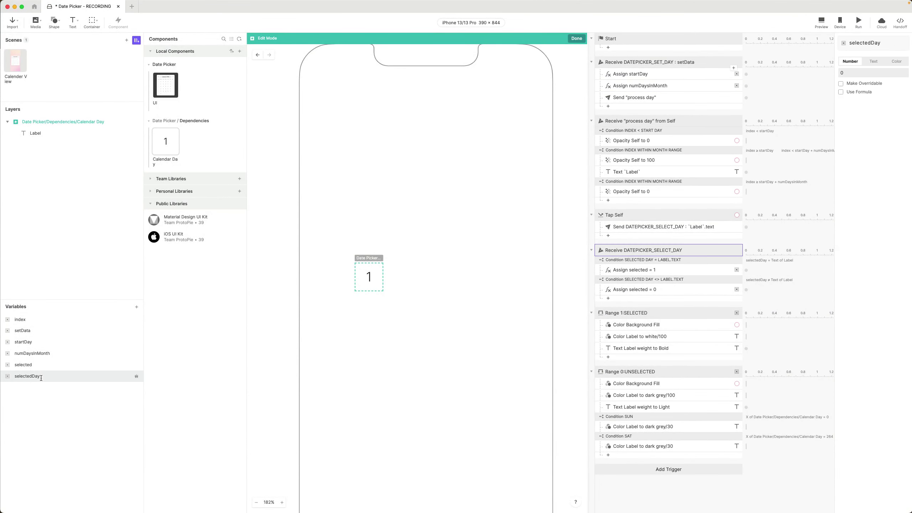
click(679, 251)
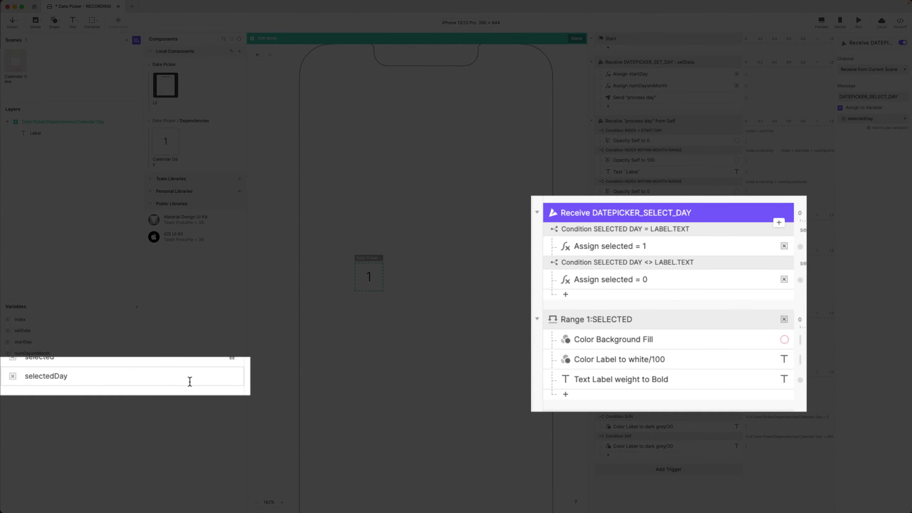
click(57, 390)
double_click(85, 376)
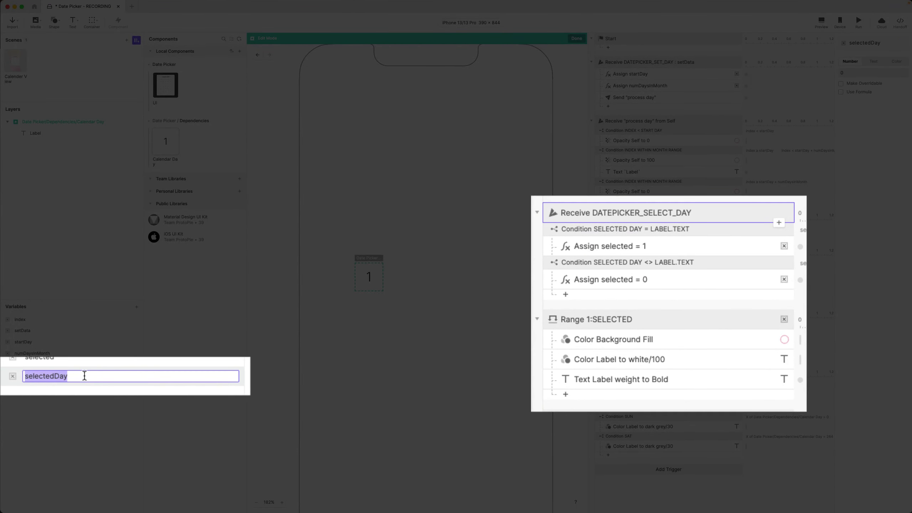
text(selection)
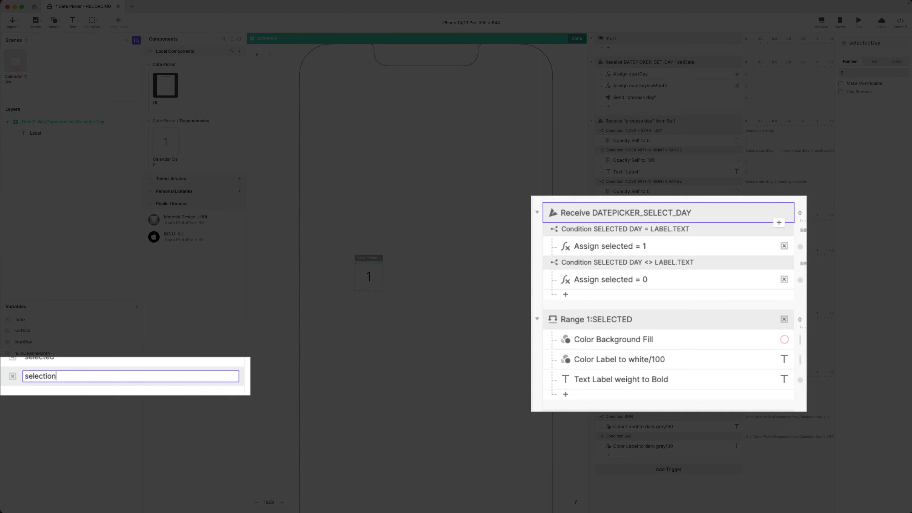
key(Return)
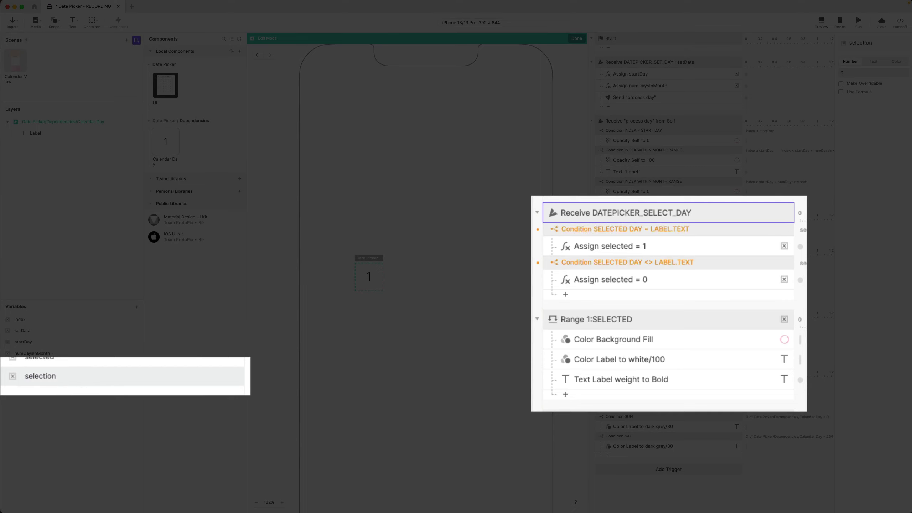
Step: Set the compared variable to selection in both the SELECTED DAY = LABEL.TEXT and SELECTED DAY <> LABEL.TEXT conditions
click(683, 212)
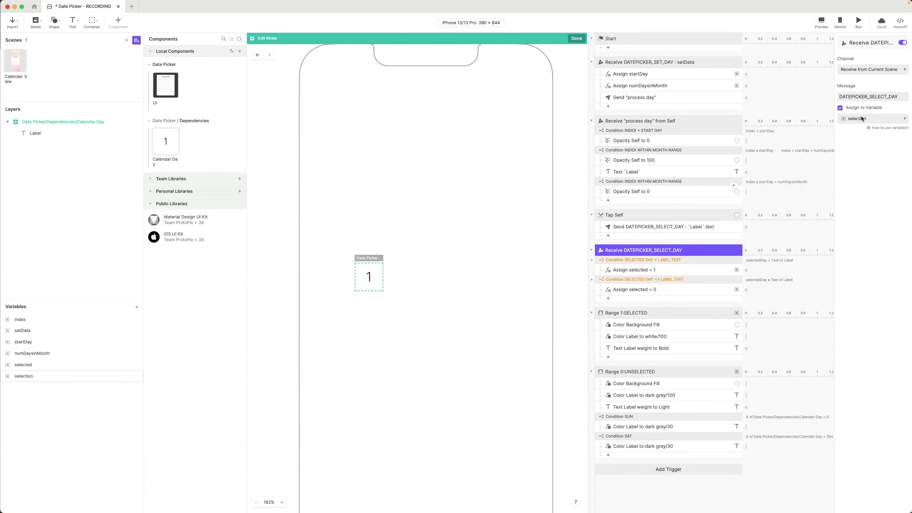
click(642, 260)
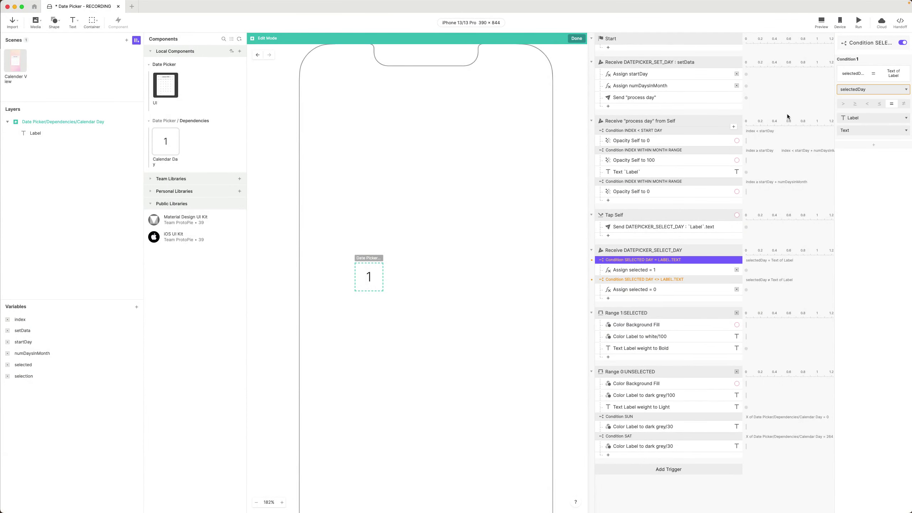
click(871, 89)
click(831, 171)
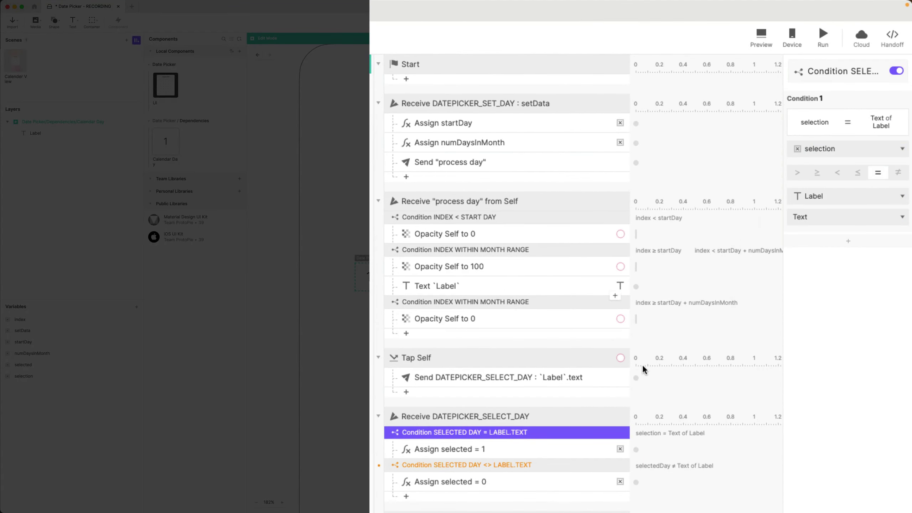
click(542, 465)
click(837, 148)
click(800, 284)
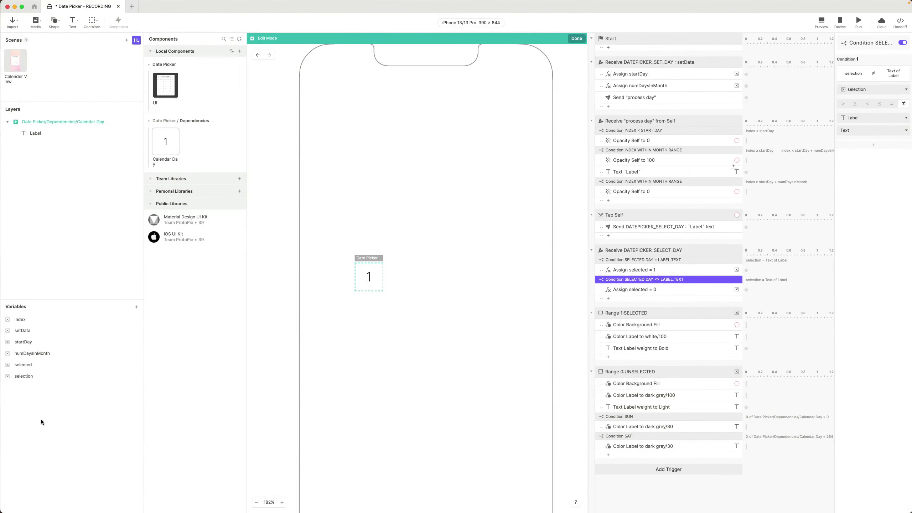
Step: Add a new variable named selectedDay and move it directly above selected in the variable list
click(40, 422)
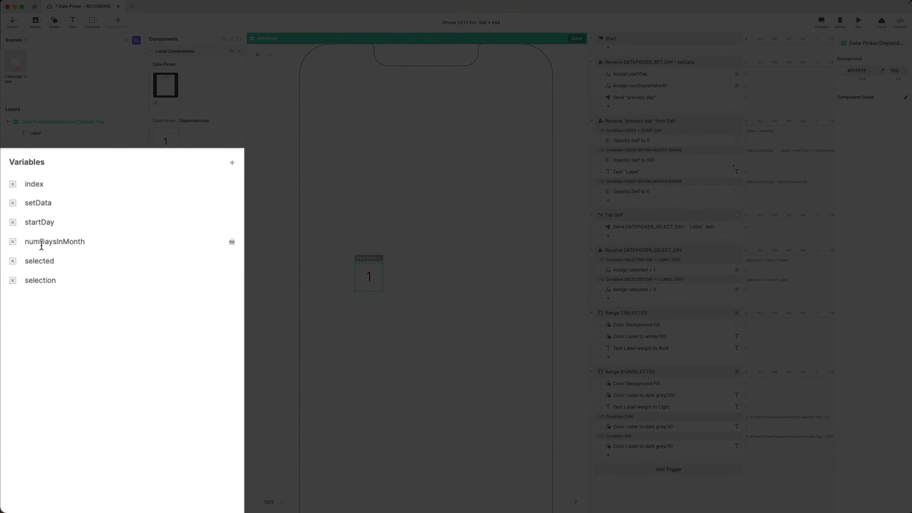
click(52, 222)
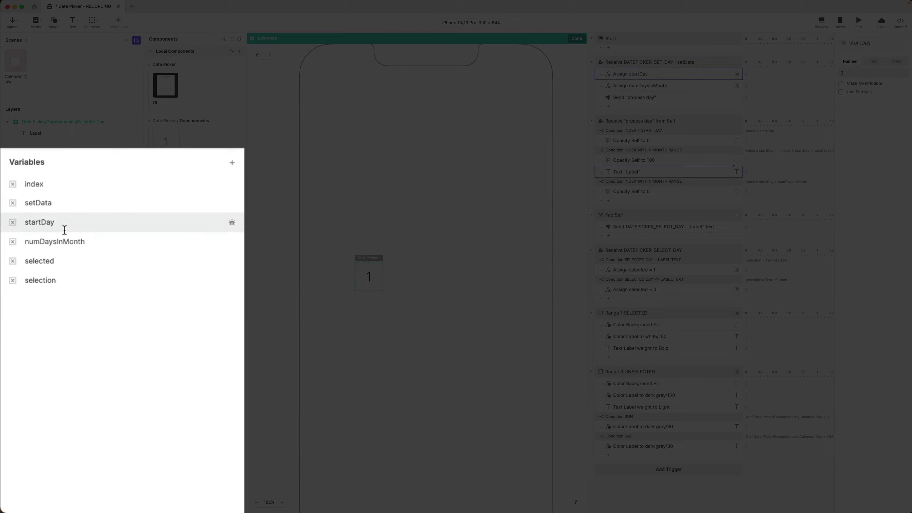
click(67, 242)
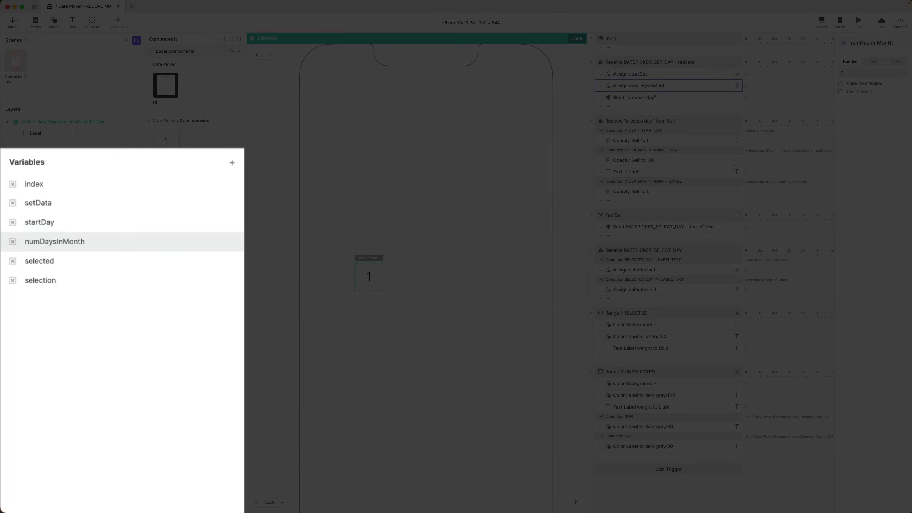
click(232, 162)
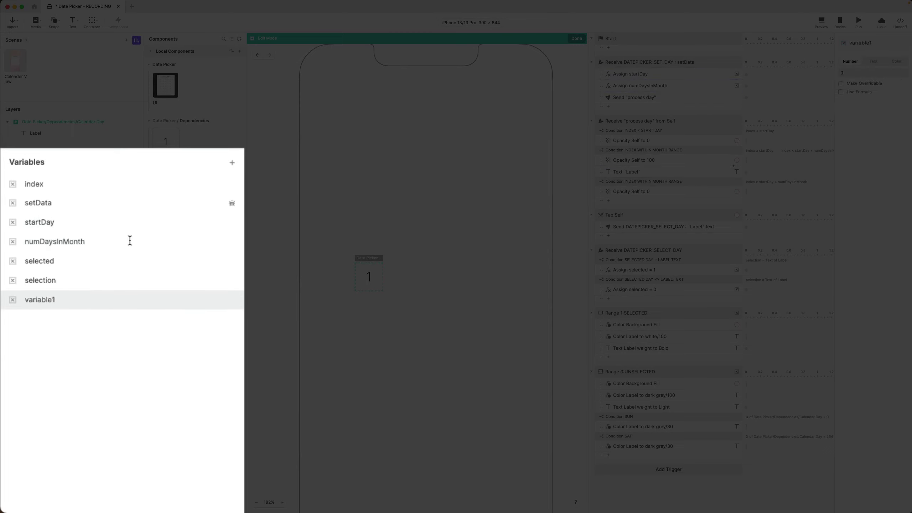
double_click(42, 301)
text(selectedDay)
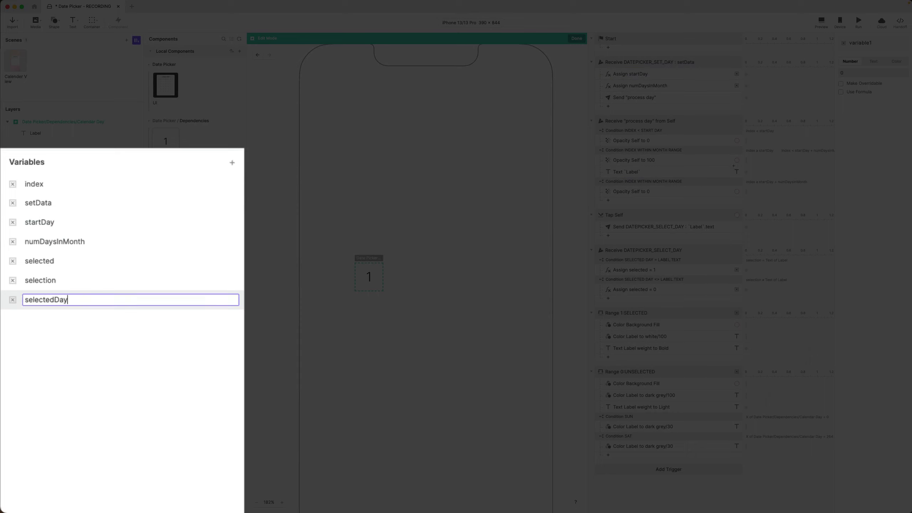
key(Return)
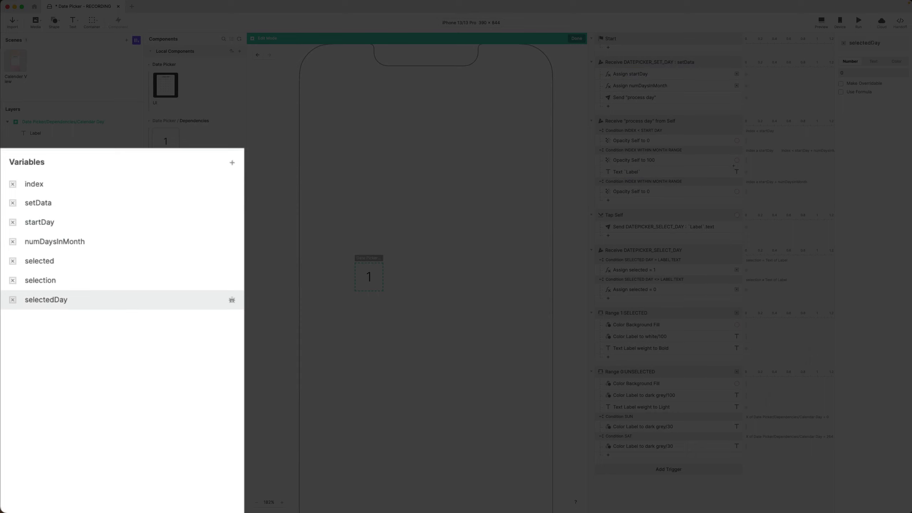
double_click(70, 298)
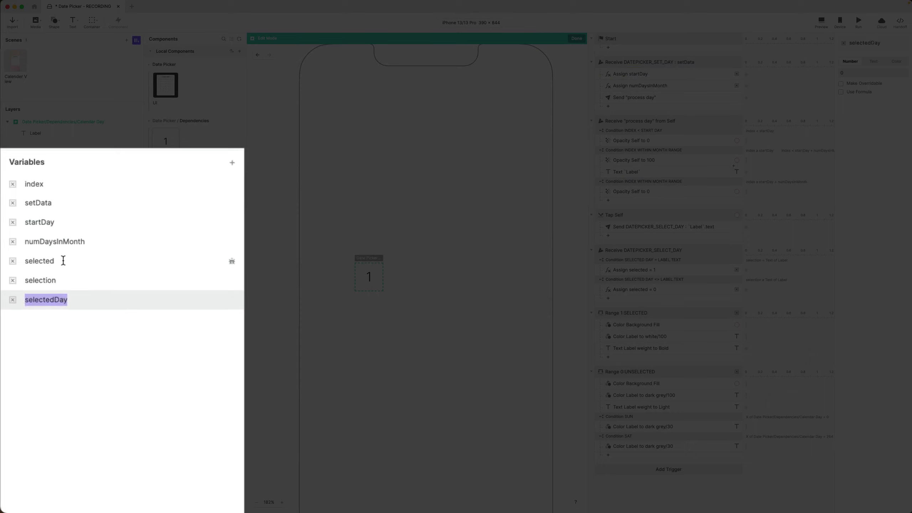
click(10, 301)
drag(12, 263, 10, 259)
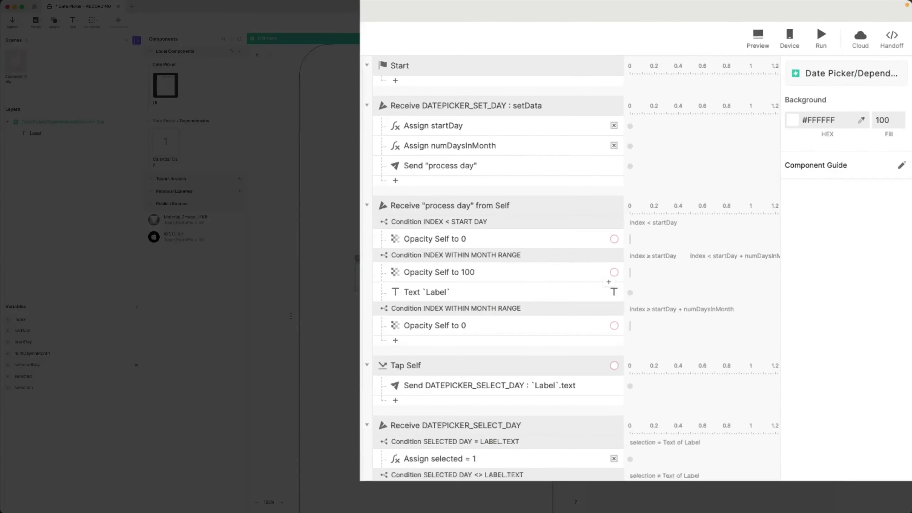
Step: Duplicate the Assign numDaysInMonth response under Receive DATEPICKER_SET_DAY and make the copy assign to selectedDay
click(607, 154)
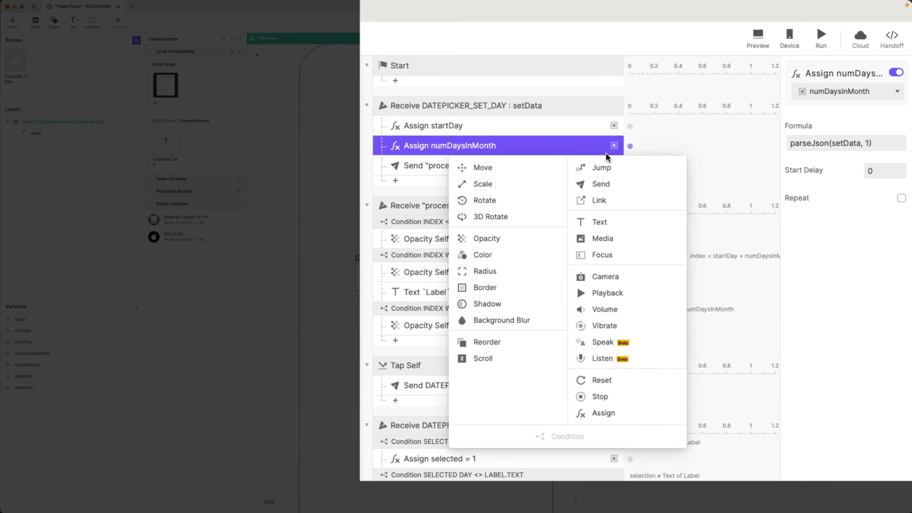
click(504, 142)
key(super+d)
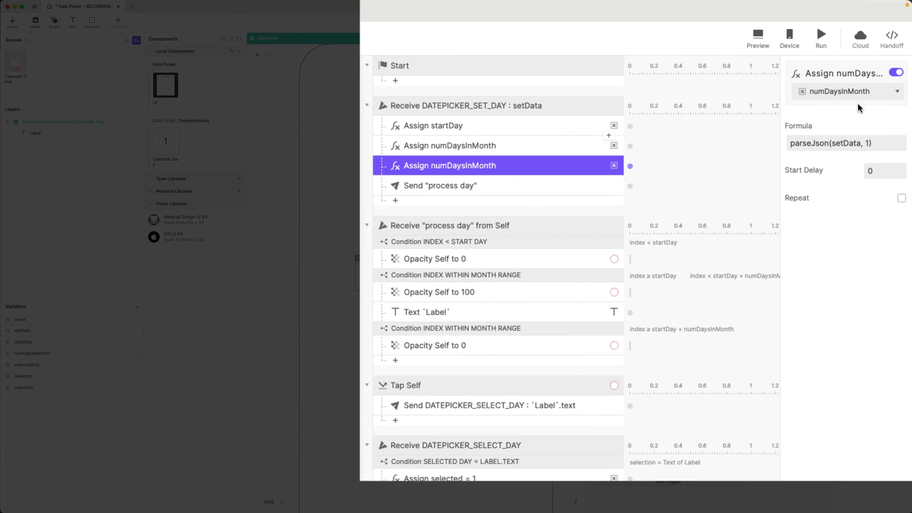
click(851, 92)
click(850, 198)
Step: Set the copied Assign response's formula to parseJson(setData, 2)
click(843, 142)
click(900, 144)
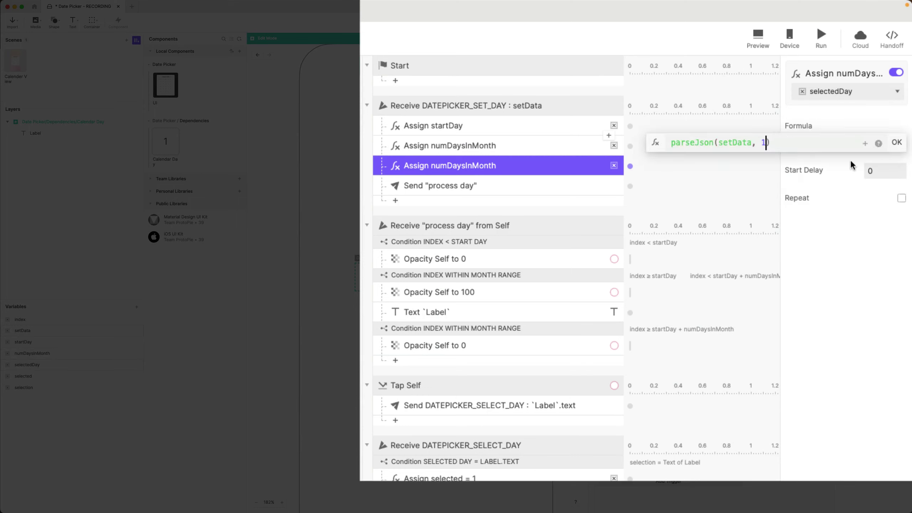
key(BackSpace)
text(2)
key(Return)
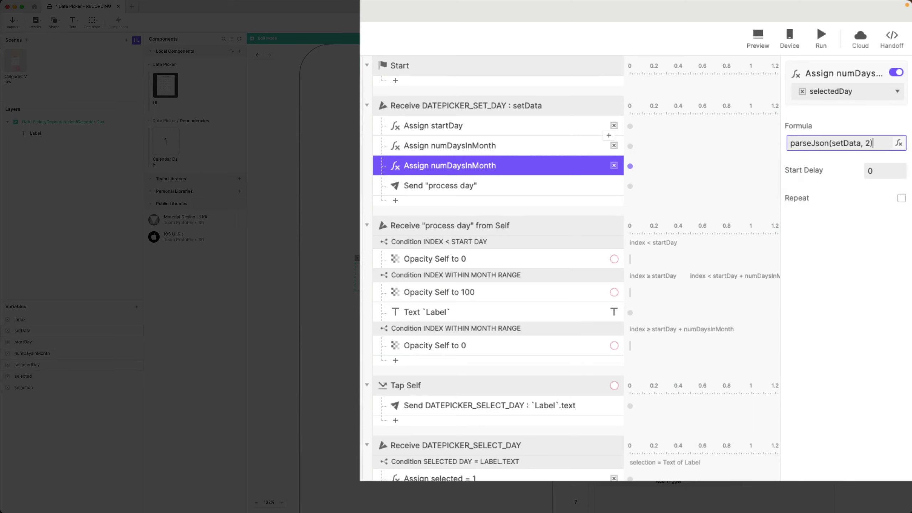
Step: Rename the copied Assign response under Receive DATEPICKER_SET_DAY to Assign selectedDay
double_click(456, 165)
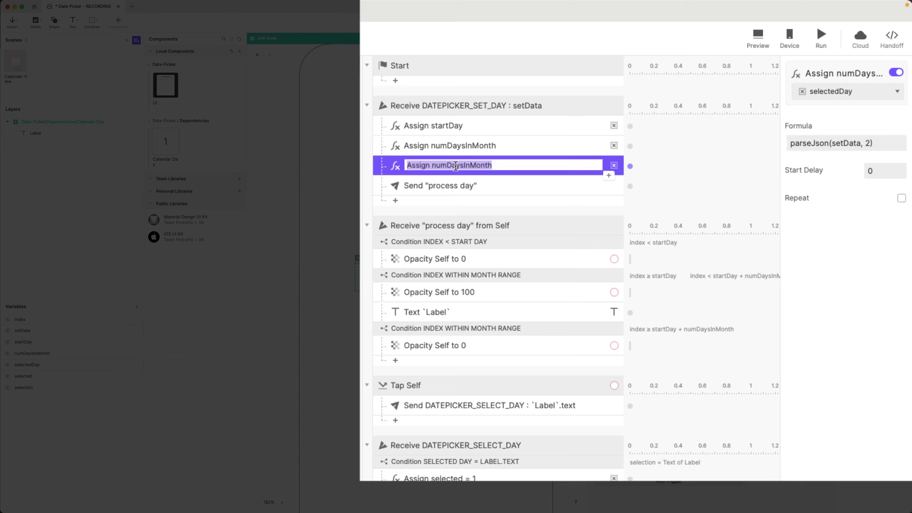
double_click(455, 165)
text(selecte)
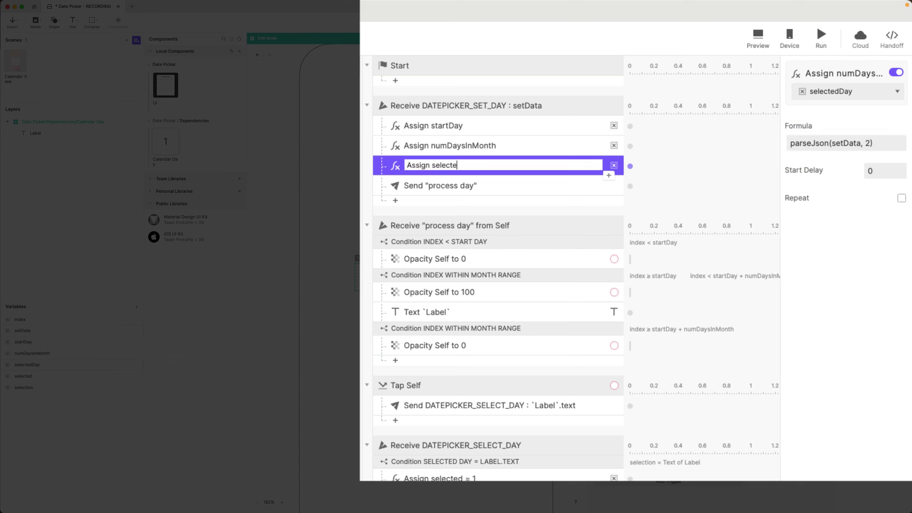
text(dDay)
key(Return)
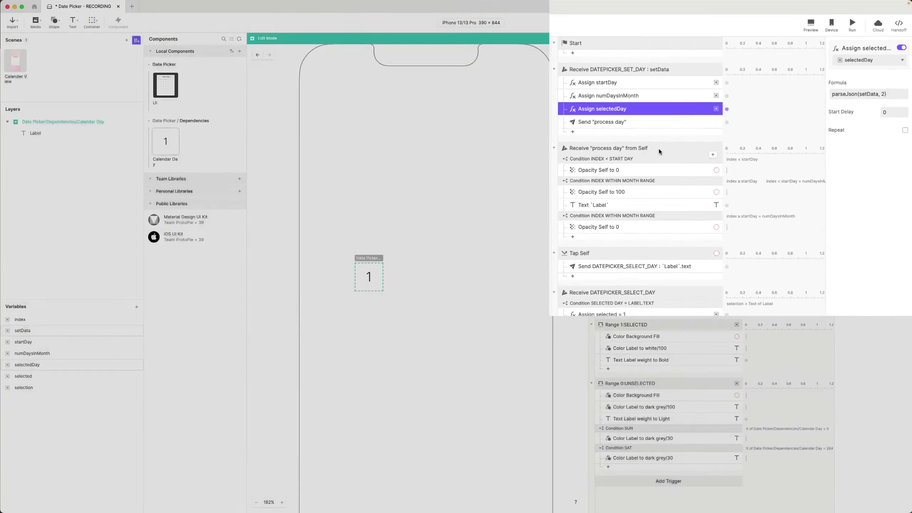
Step: Add an Assign response directly under the Receive "process day" trigger that assigns the formula 0 to selected
click(539, 225)
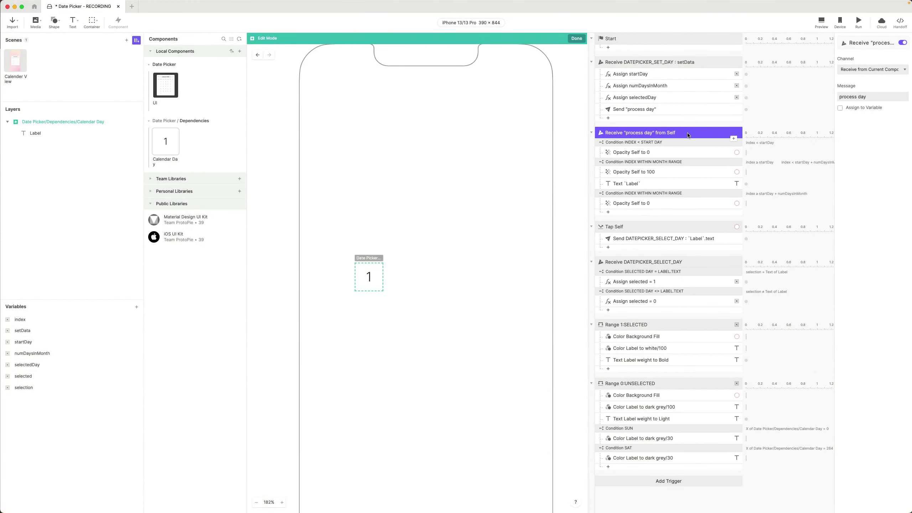
click(667, 410)
click(673, 439)
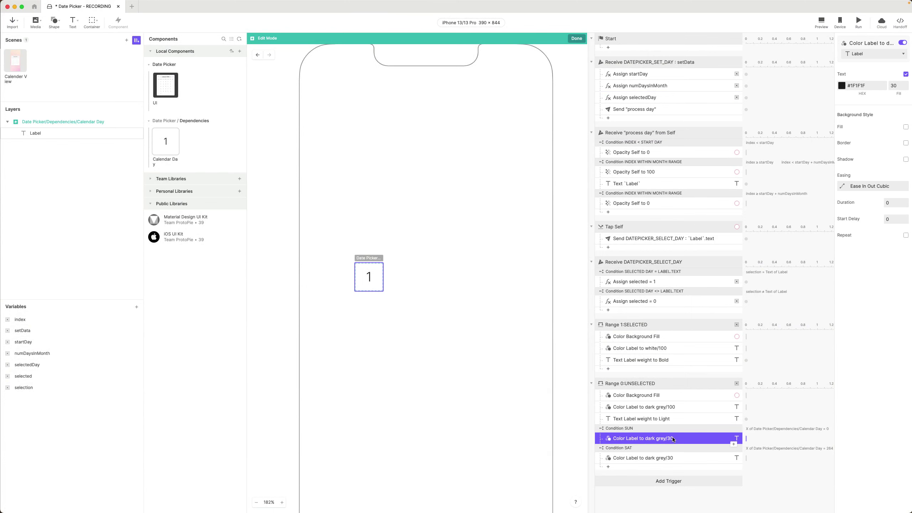
click(692, 135)
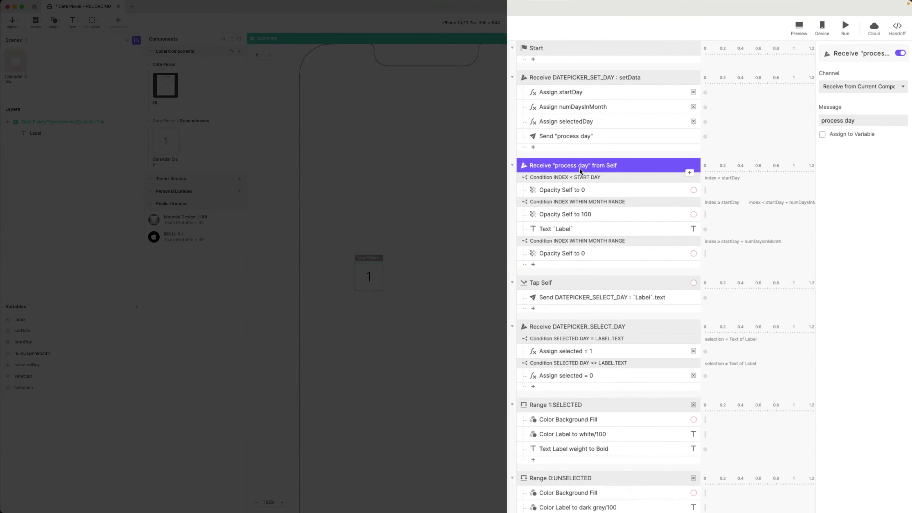
click(690, 174)
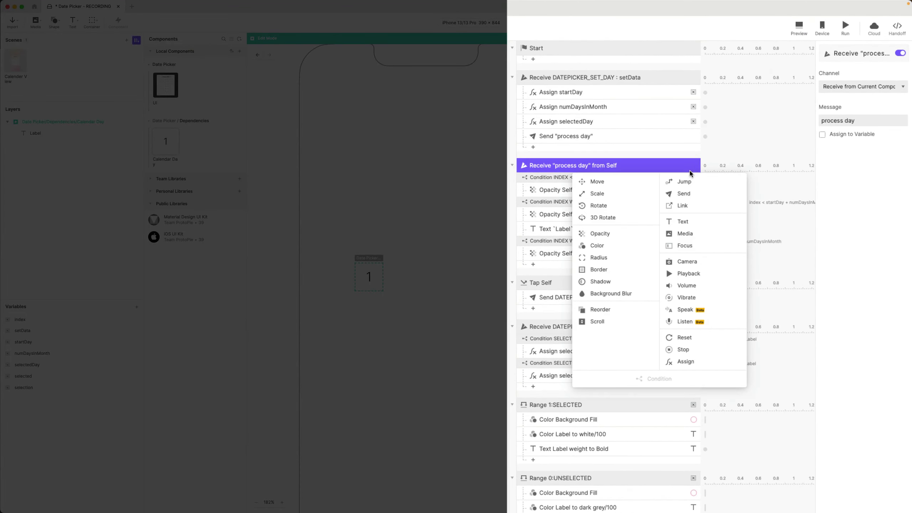
click(693, 362)
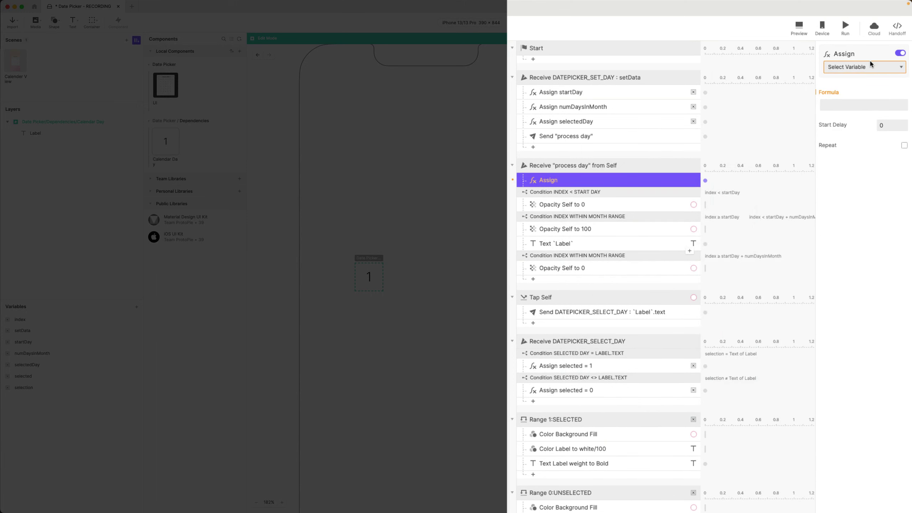
click(858, 69)
click(864, 156)
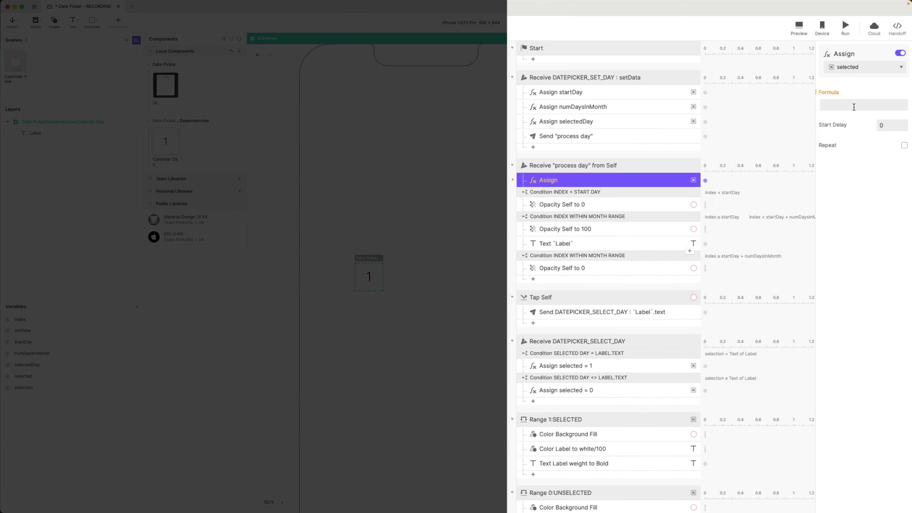
click(854, 107)
text(0)
Step: Rename the new Assign response under Receive "process day" to Assign selected = 0
double_click(561, 180)
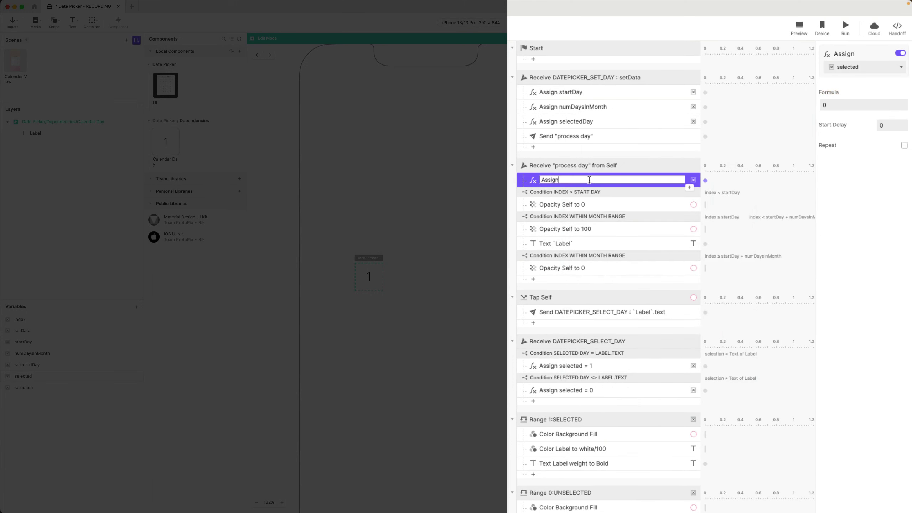
text(selected = 0)
key(Return)
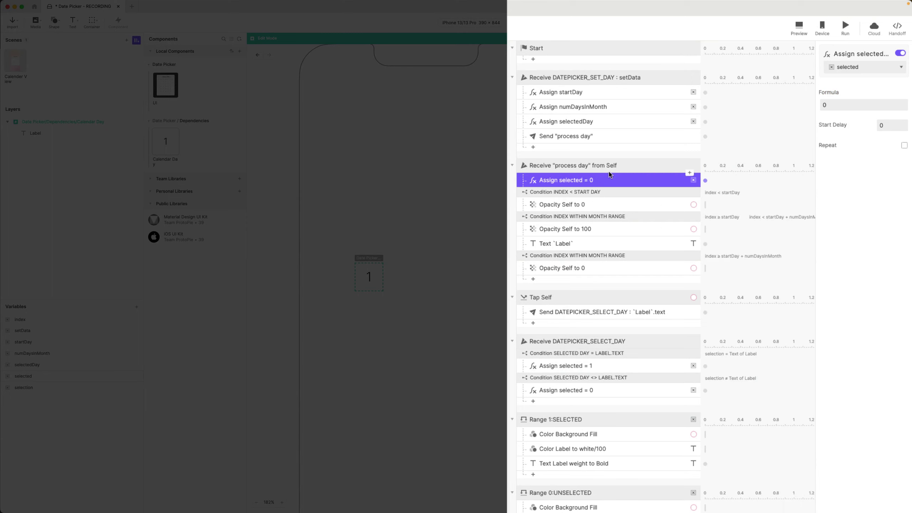
Step: Add a condition at the end of the Receive "process day" trigger that tests the selectedDay variable
click(552, 283)
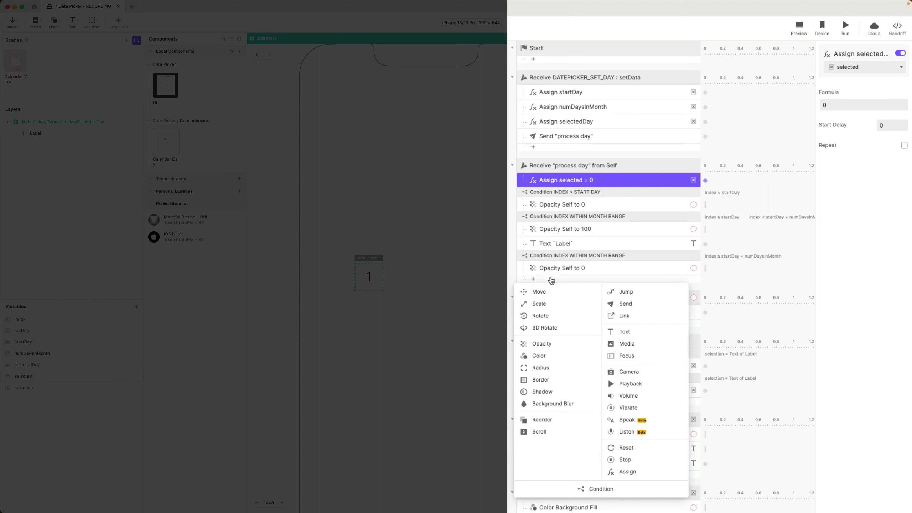
click(606, 493)
click(867, 114)
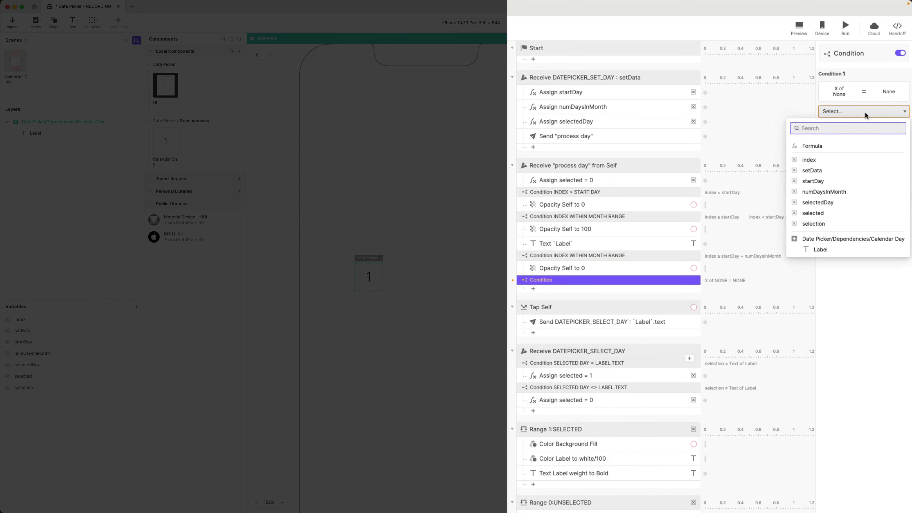
click(820, 202)
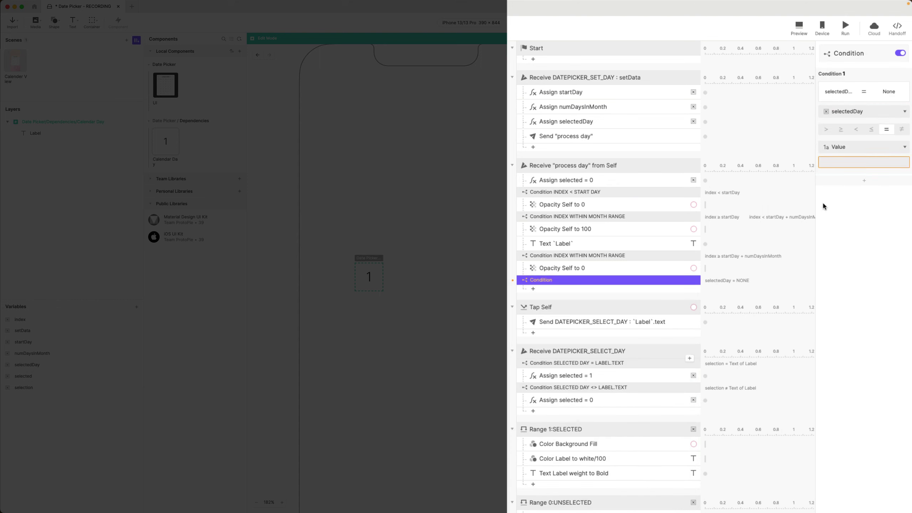
Step: Copy the Label text response's formula and make the new condition compare selectedDay with the formula 1 + index - startDay
click(575, 243)
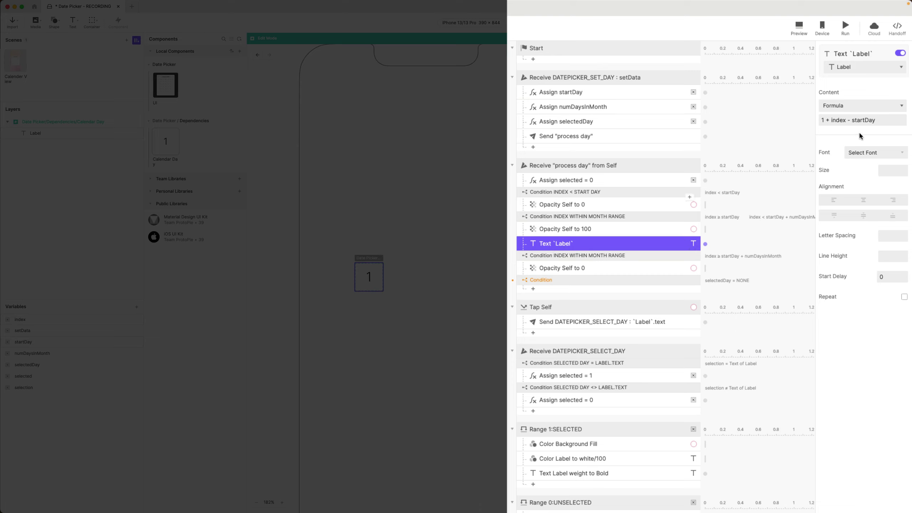
click(881, 120)
key(super+c)
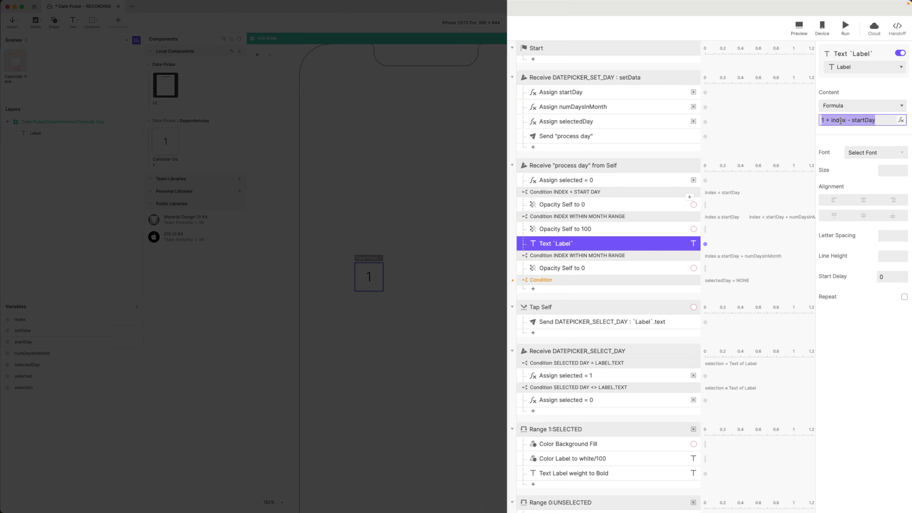
click(556, 280)
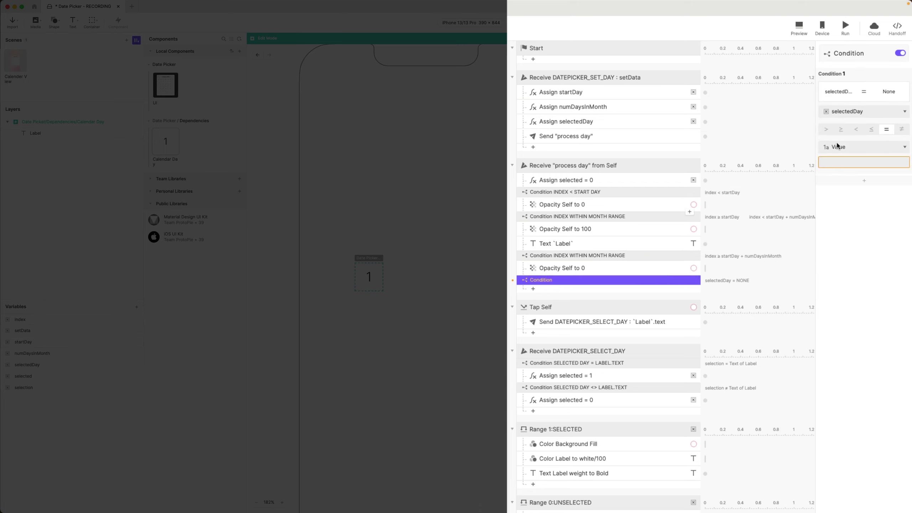
click(864, 143)
click(842, 196)
click(848, 161)
key(super+v)
key(Return)
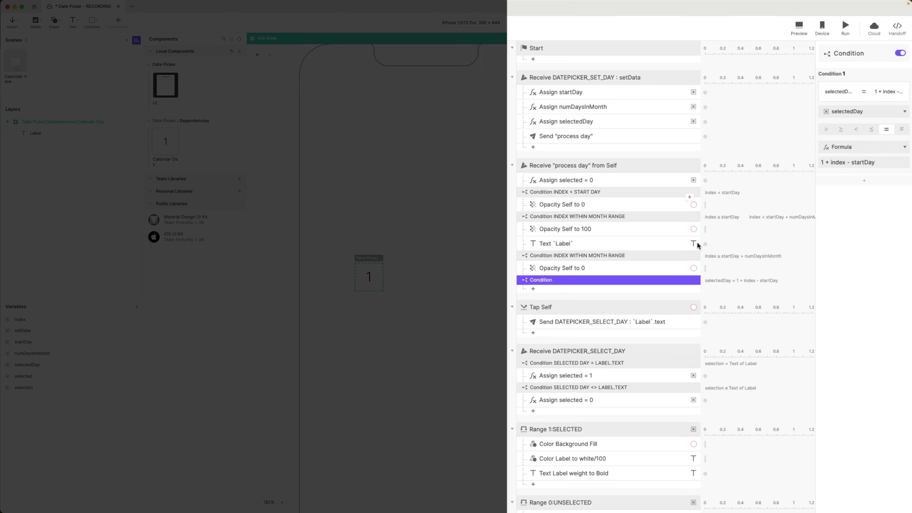
Step: Rename the selectedDay condition to Condition IS SELECTED DAY
double_click(549, 280)
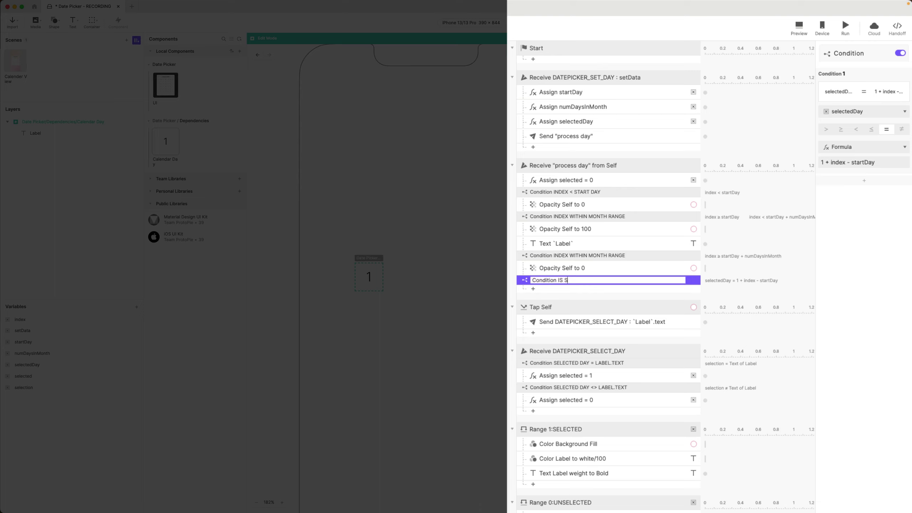
text(IS SELECTED DAY)
key(Return)
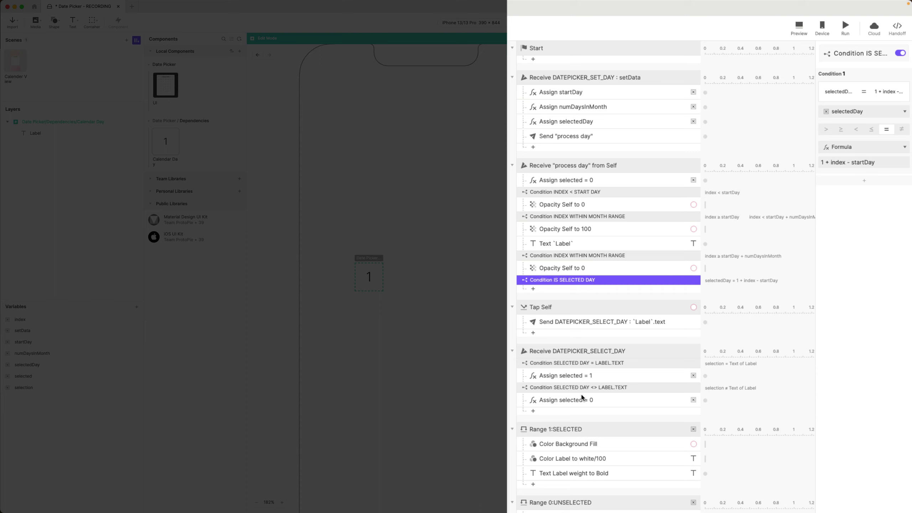
Step: Copy the Assign selected = 1 response from Receive DATEPICKER_SELECT_DAY into the IS SELECTED DAY condition
click(583, 382)
key(super+c)
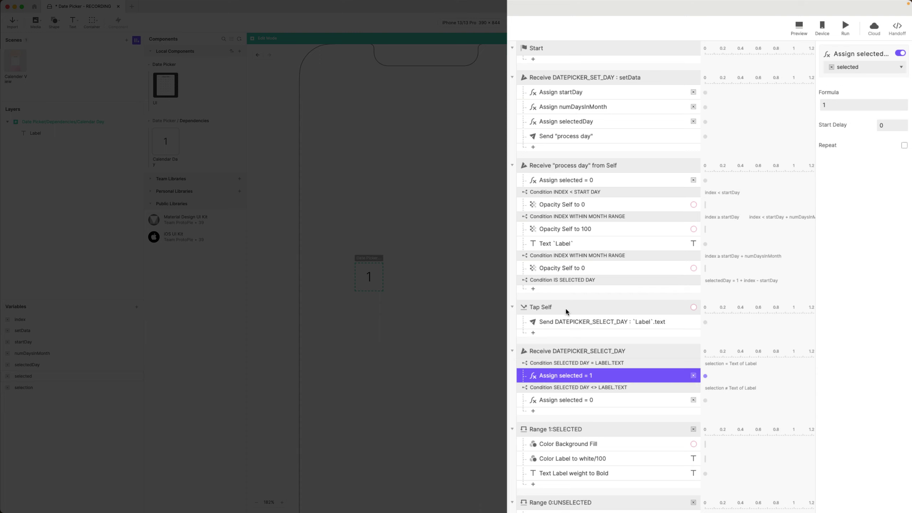
click(562, 281)
key(super+v)
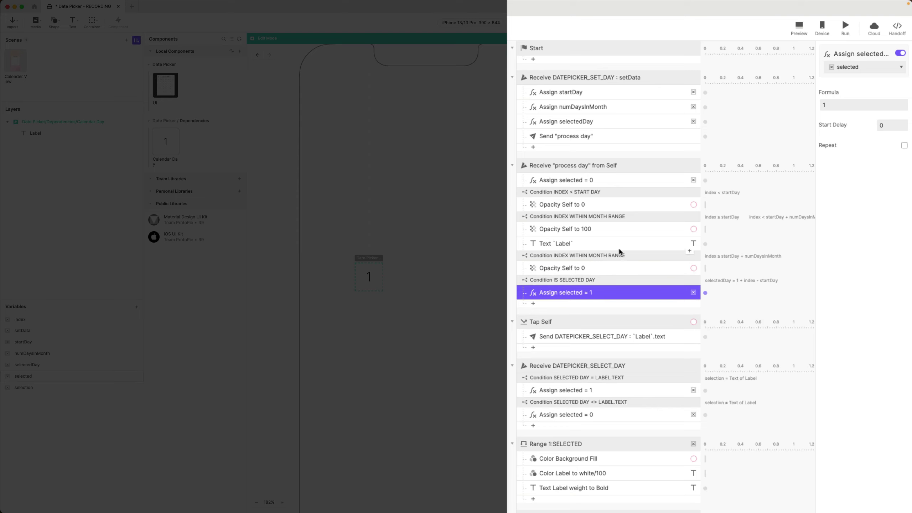
Step: Review the Label text formula against the IS SELECTED DAY condition's formula and its Assign selected = 1 response
click(583, 244)
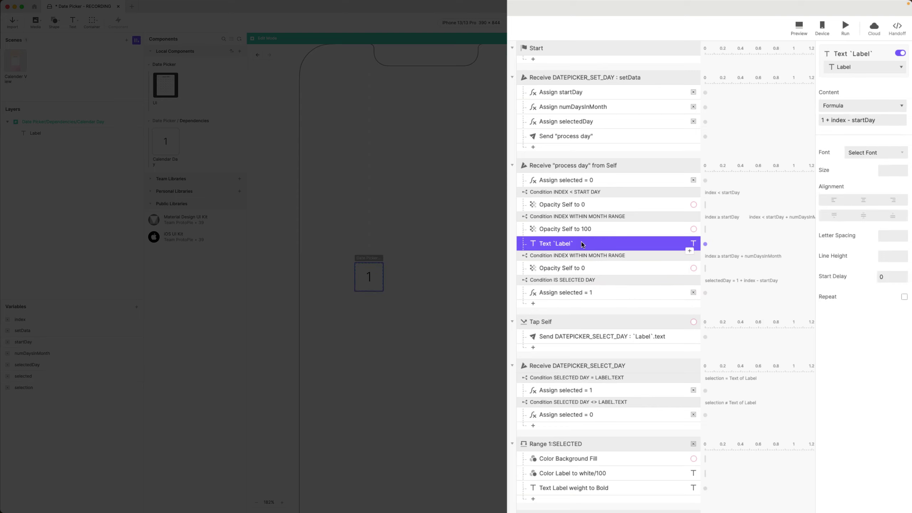
click(593, 293)
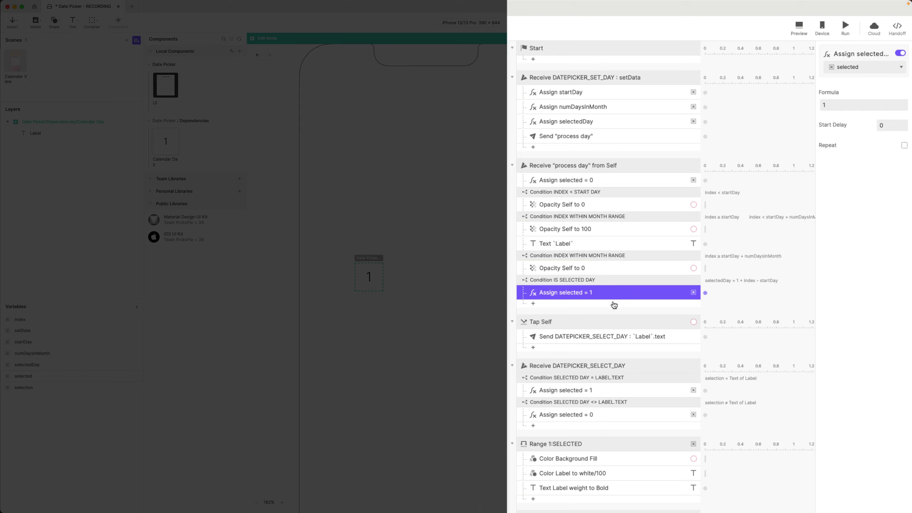
click(582, 280)
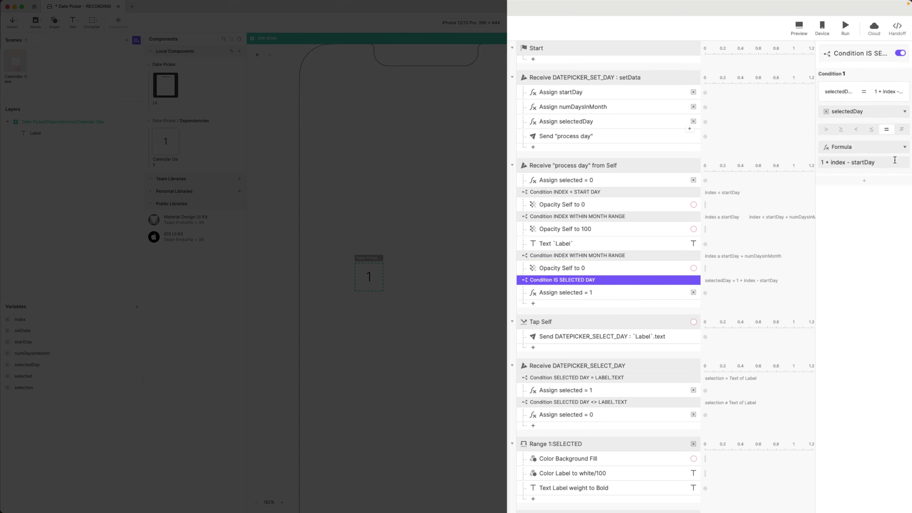
click(879, 163)
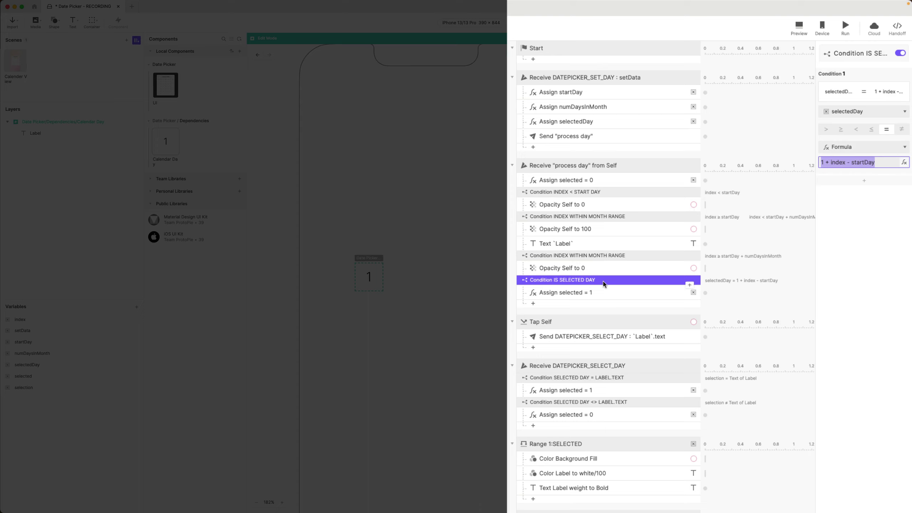
drag(876, 163, 781, 164)
click(612, 292)
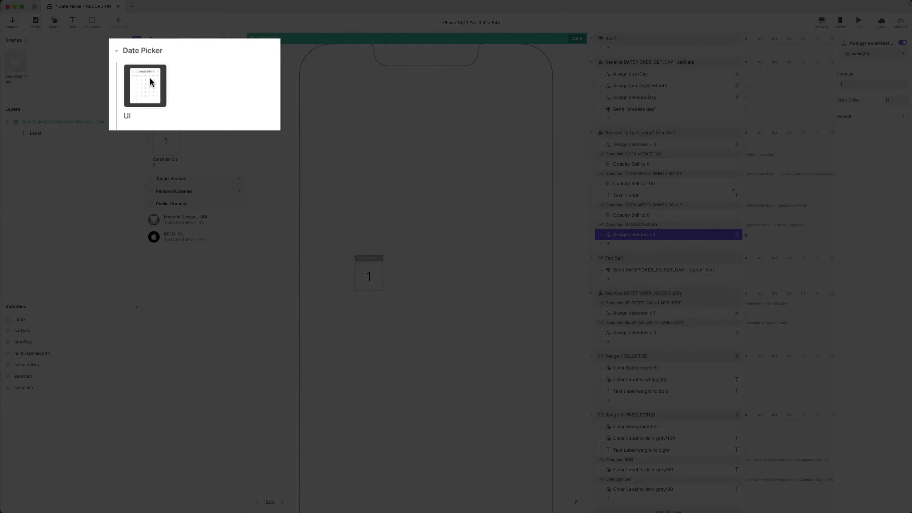
Step: Preview the Date Picker UI component and browse from February to May 2024 and back to March
double_click(165, 85)
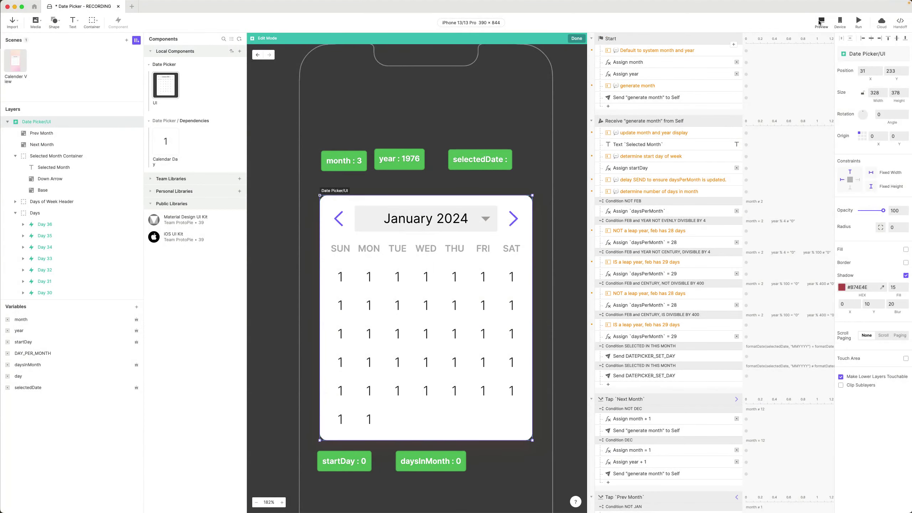
click(821, 22)
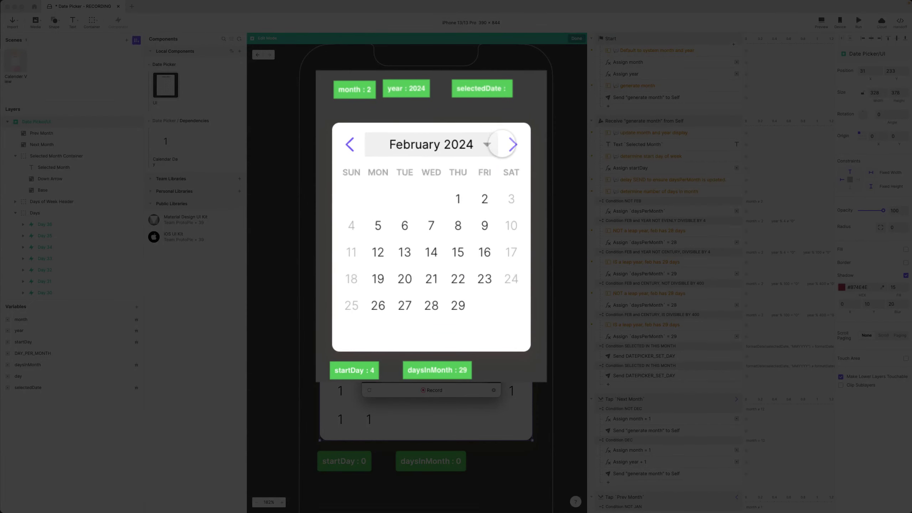
click(513, 144)
click(513, 145)
click(512, 144)
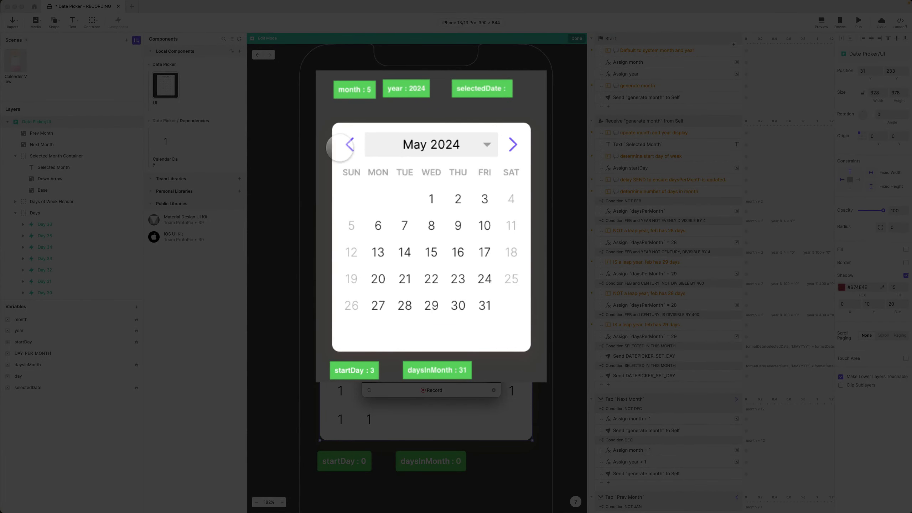
click(350, 145)
click(350, 144)
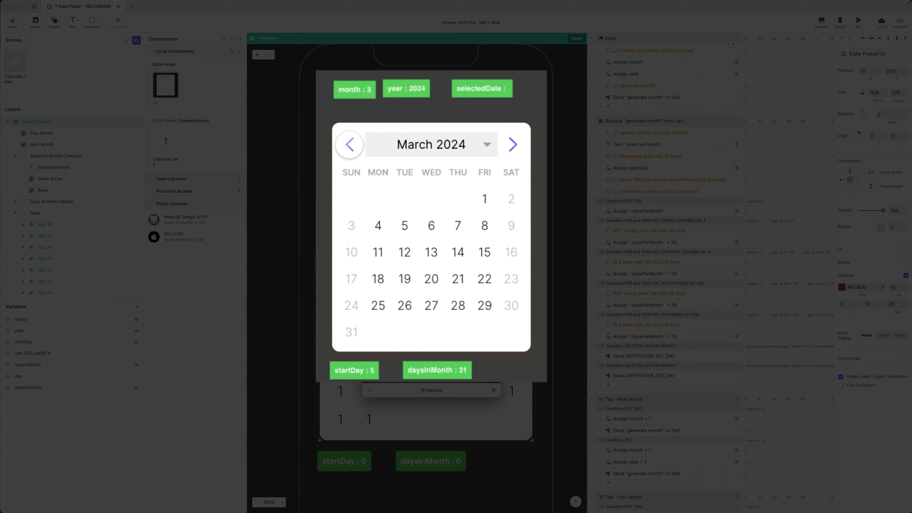
Step: Test the selection in the preview by choosing March 2, 2024, moving to April and returning to March
click(511, 199)
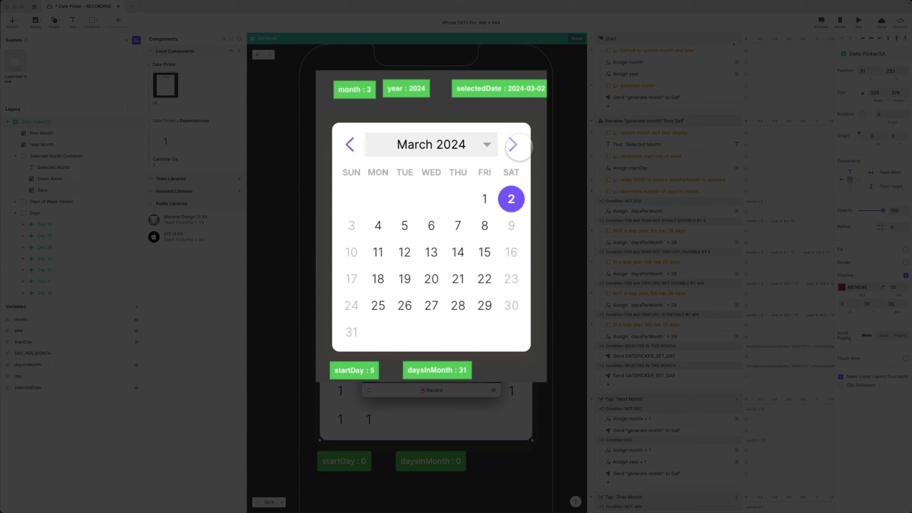
click(514, 144)
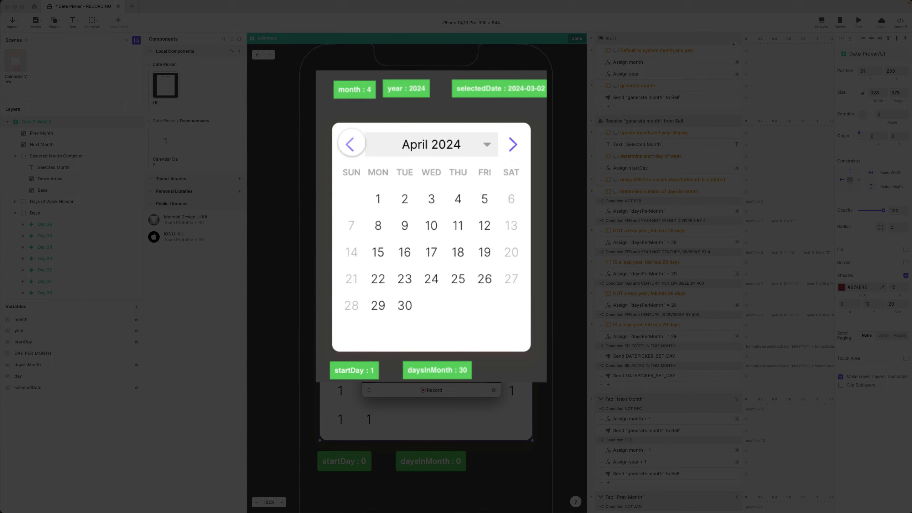
click(350, 144)
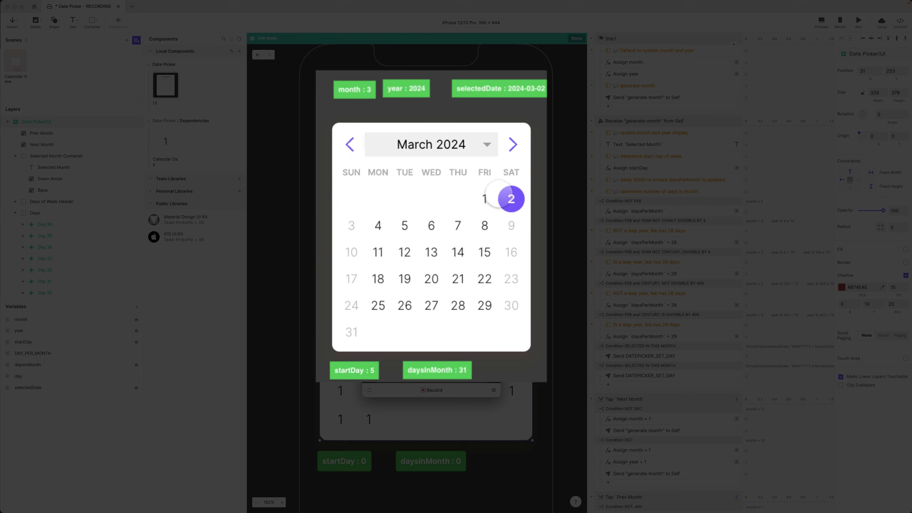
Step: Test the selection again by choosing April 24, 2024, moving to March and returning to April
click(513, 144)
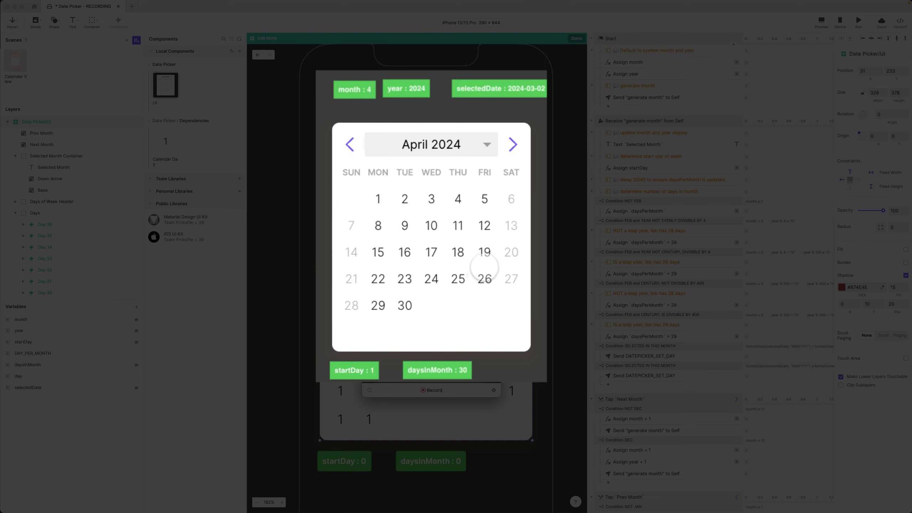
click(432, 279)
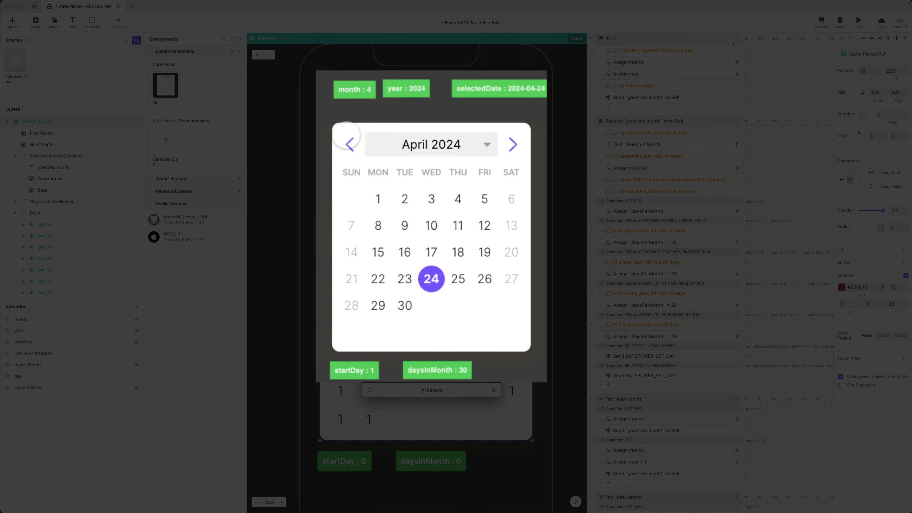
click(355, 143)
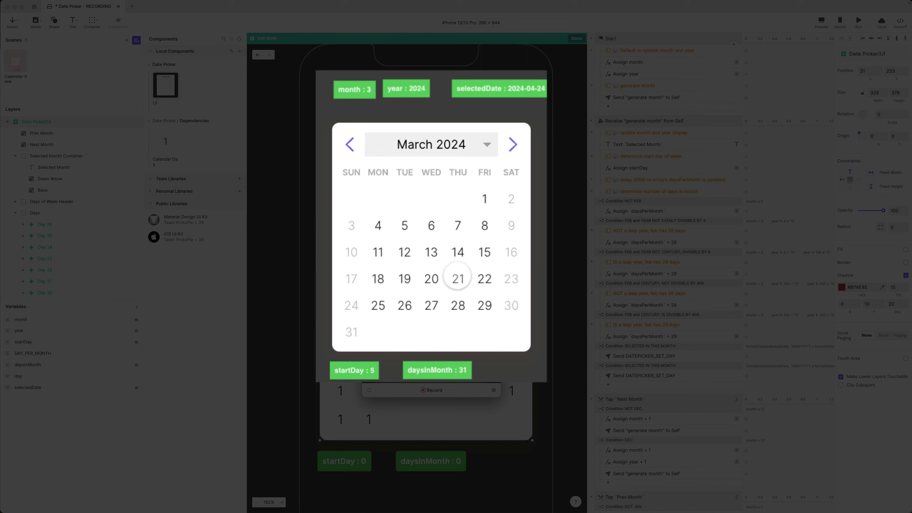
click(513, 144)
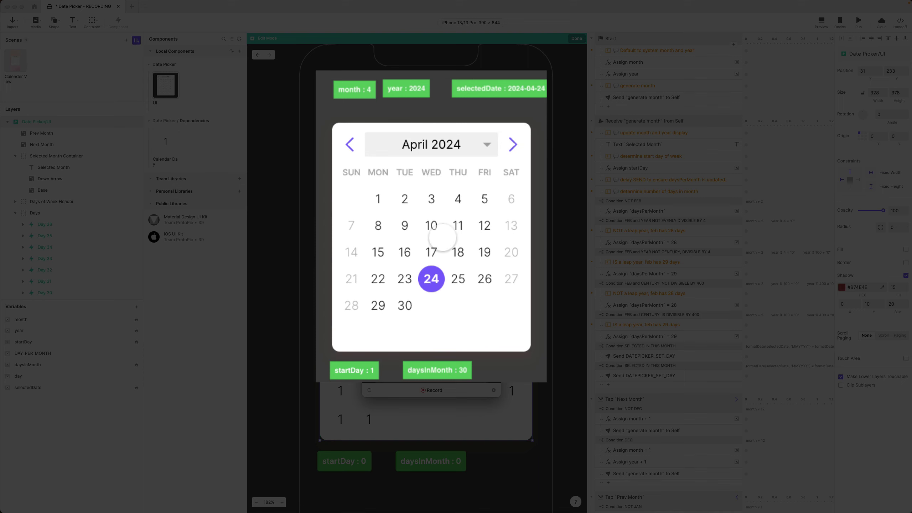